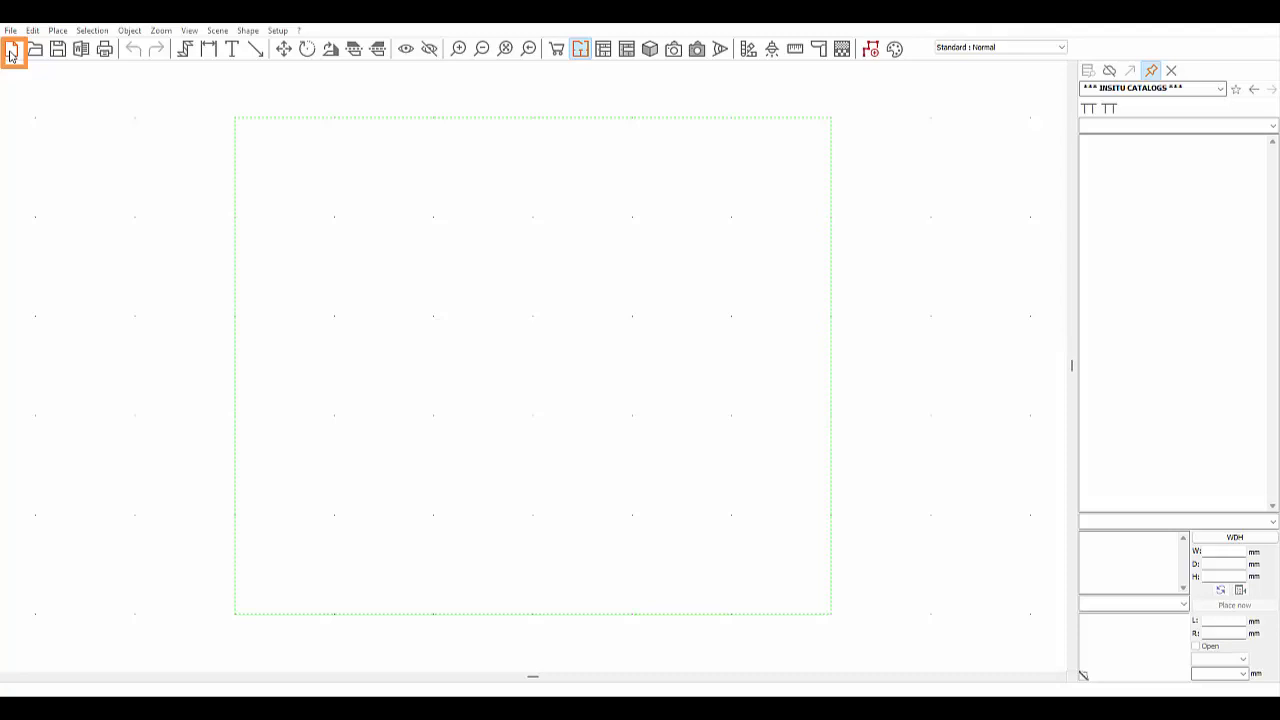
# - Start a new kitchen project document from the toolbar
pyautogui.click(11, 52)
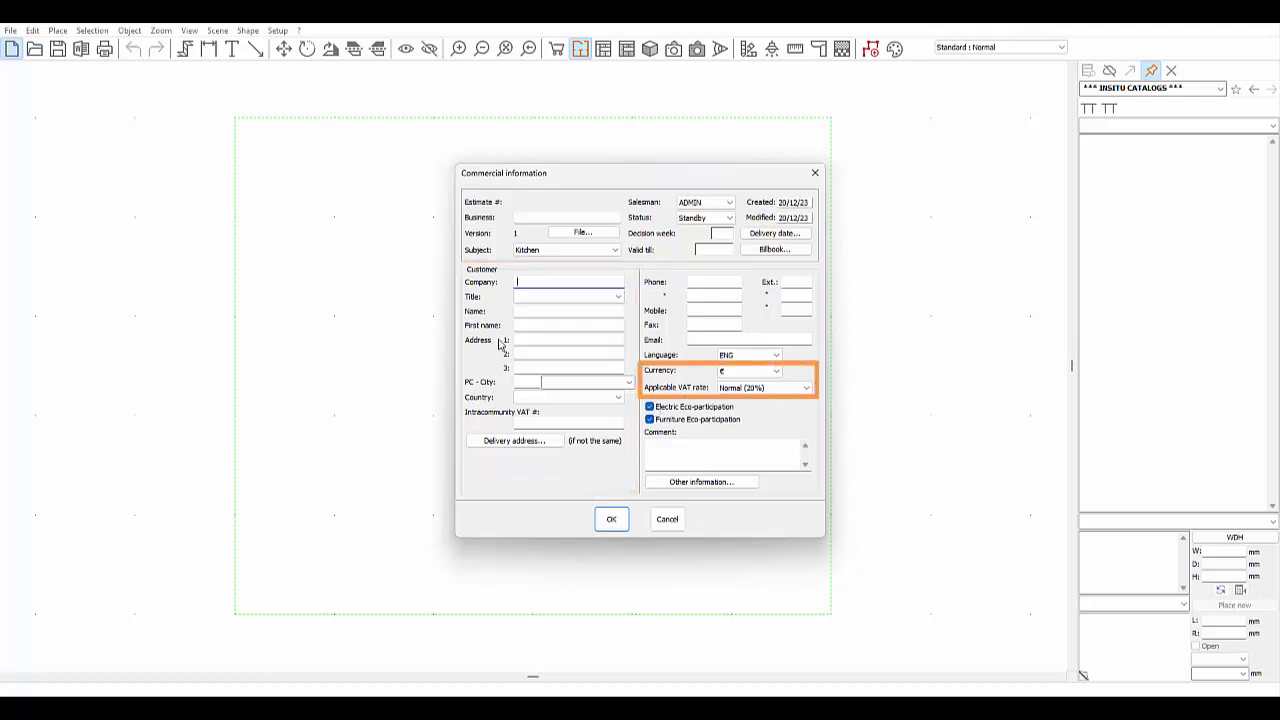
# - Enter the customer's surname, street address, postcode and city, and confirm the commercial information
pyautogui.click(524, 313)
pyautogui.write('DENI')
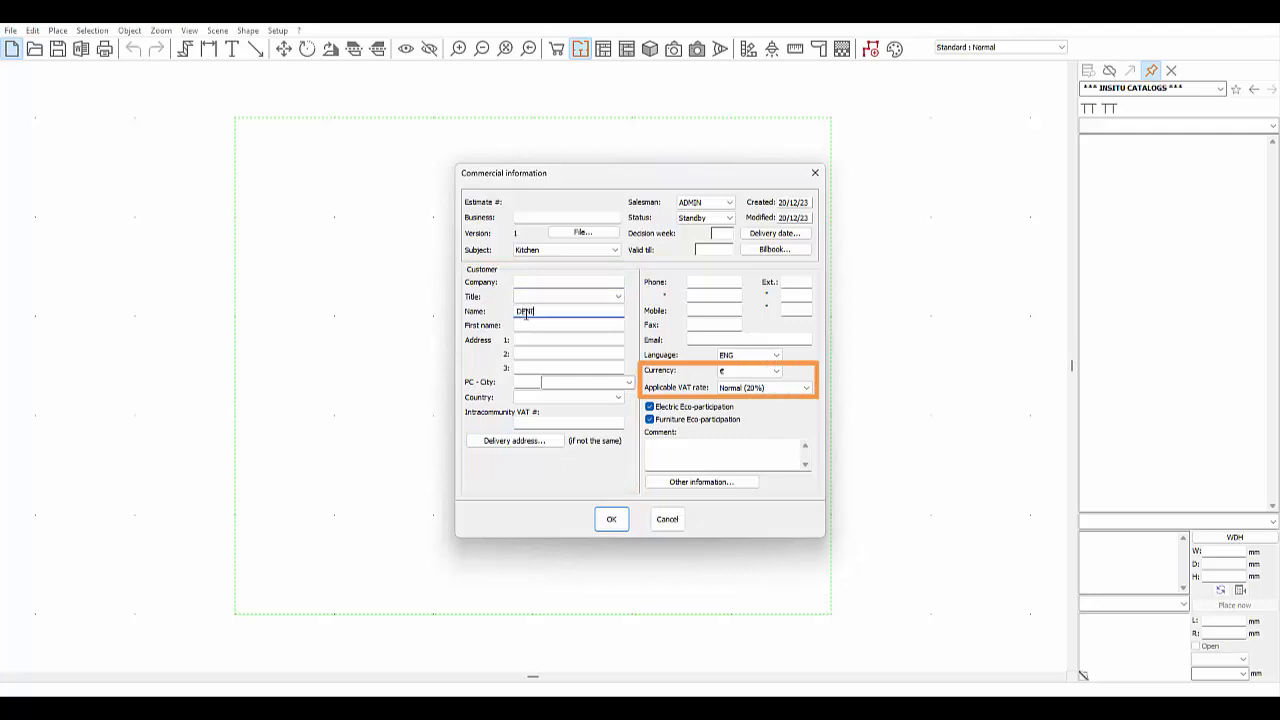
pyautogui.write('S')
pyautogui.click(539, 341)
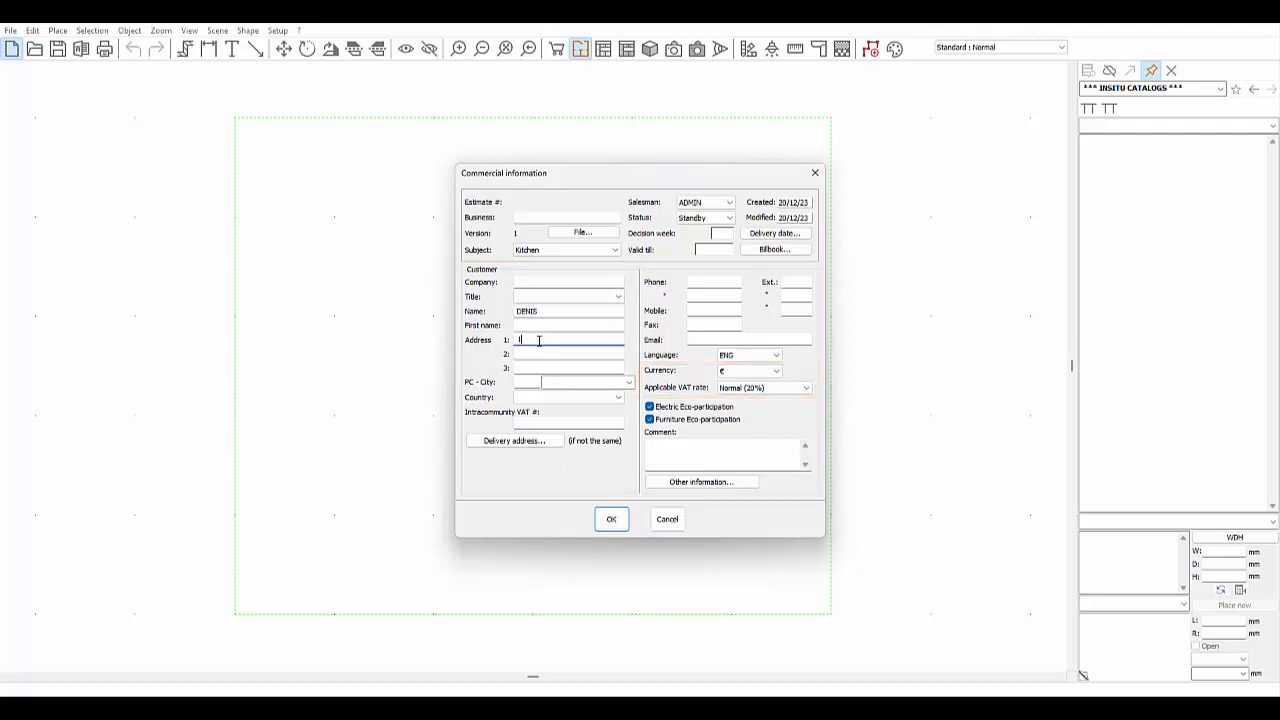
pyautogui.click(527, 382)
pyautogui.write('78180')
pyautogui.click(546, 382)
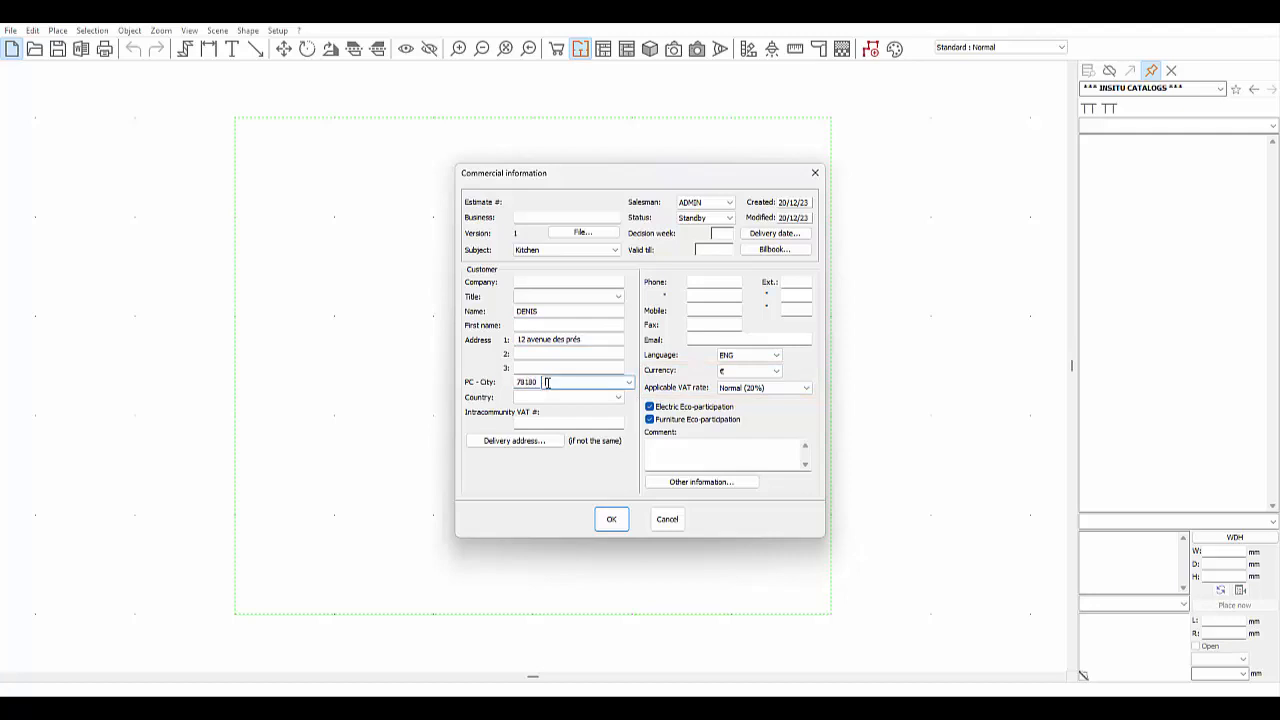
pyautogui.write('Montigny')
pyautogui.click(611, 518)
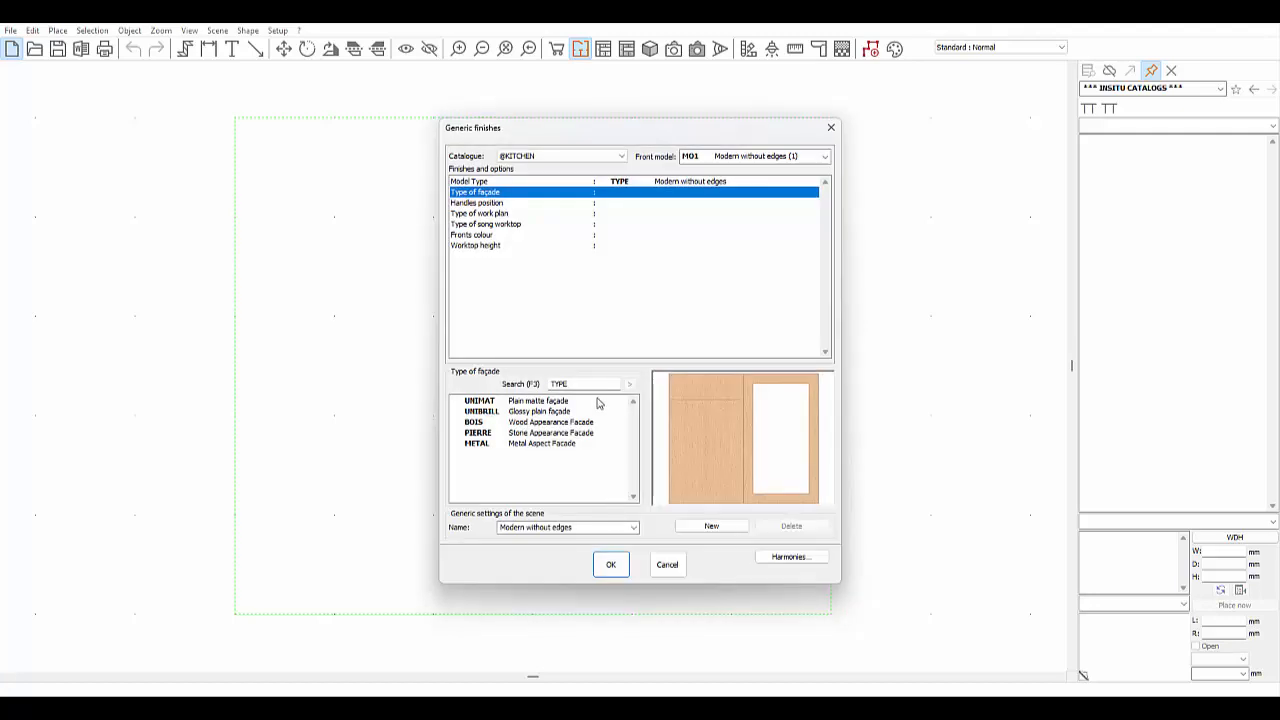
pyautogui.click(602, 160)
pyautogui.click(602, 160)
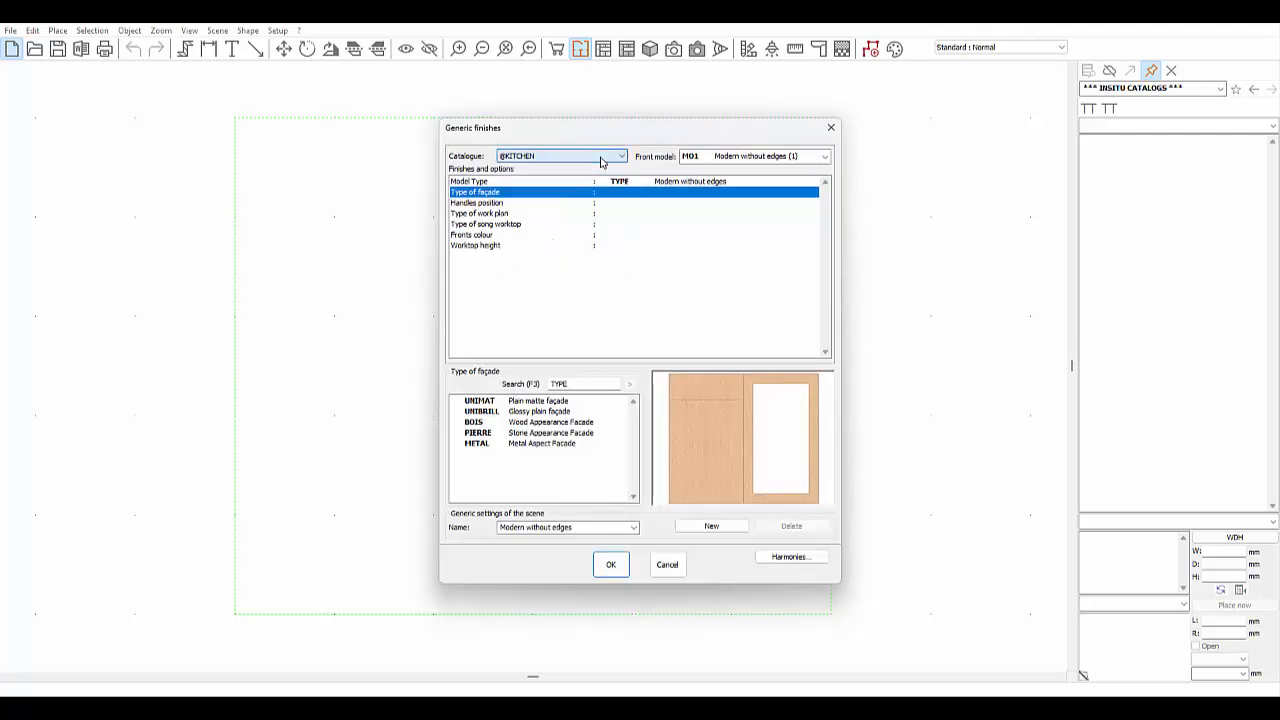
pyautogui.click(716, 157)
pyautogui.click(722, 172)
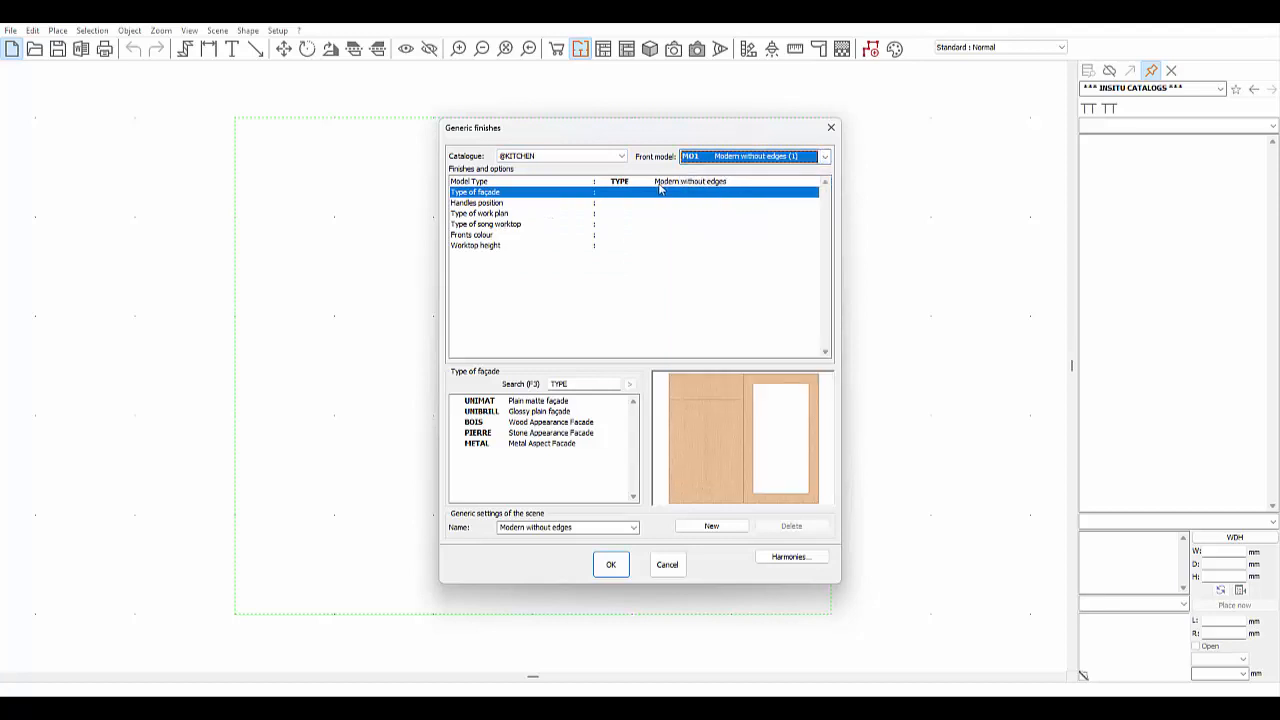
# - Set Pure white matte fronts, San Remo Oak carcase, transparent glass and Pure white sides
pyautogui.doubleClick(538, 402)
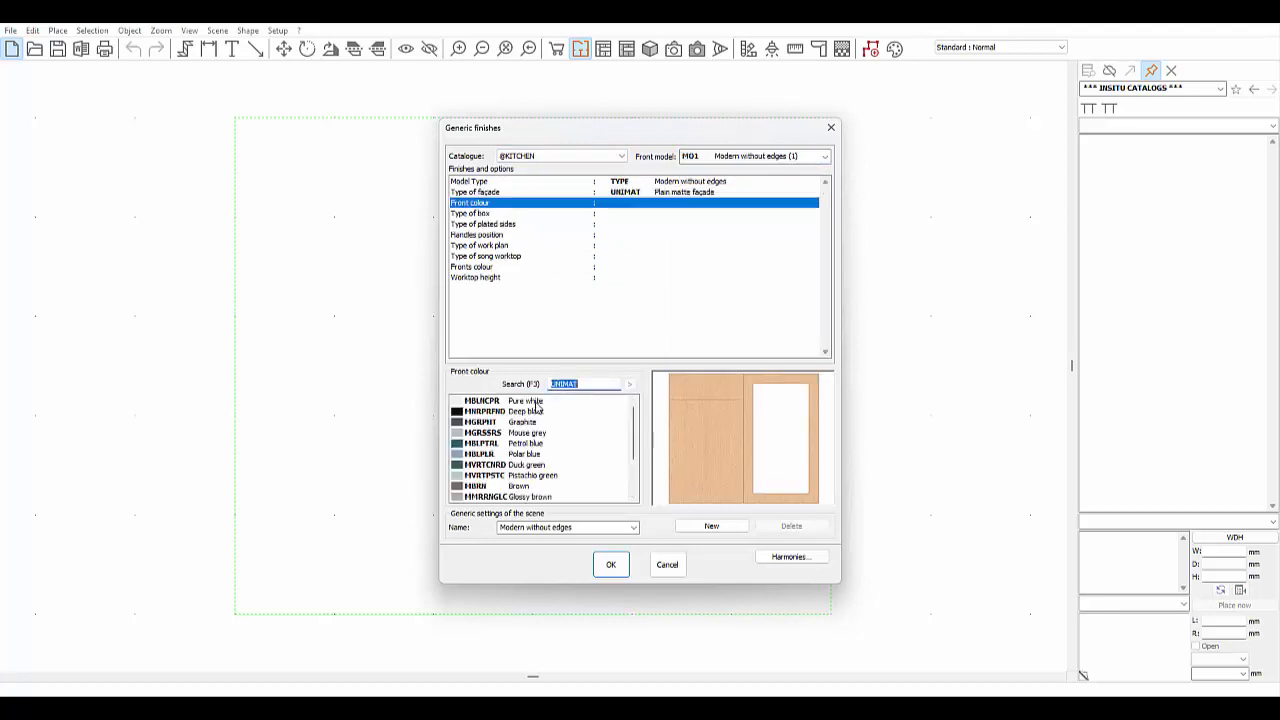
pyautogui.doubleClick(537, 402)
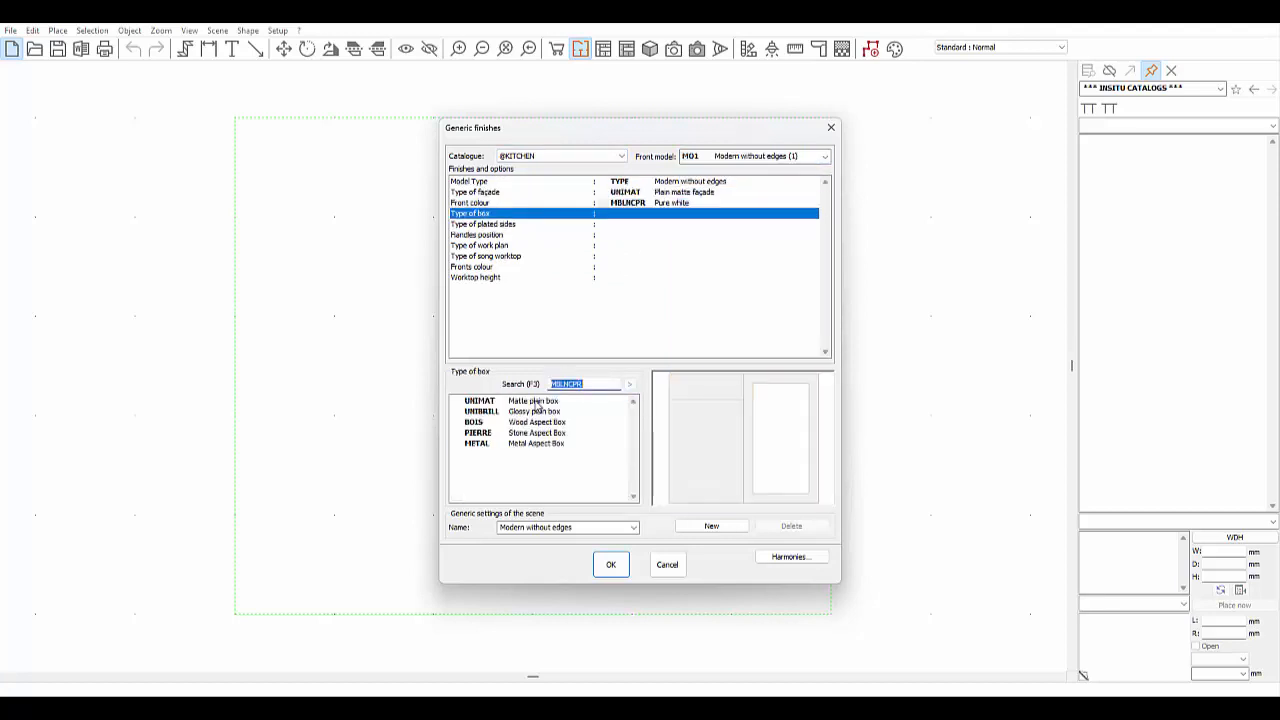
pyautogui.doubleClick(537, 422)
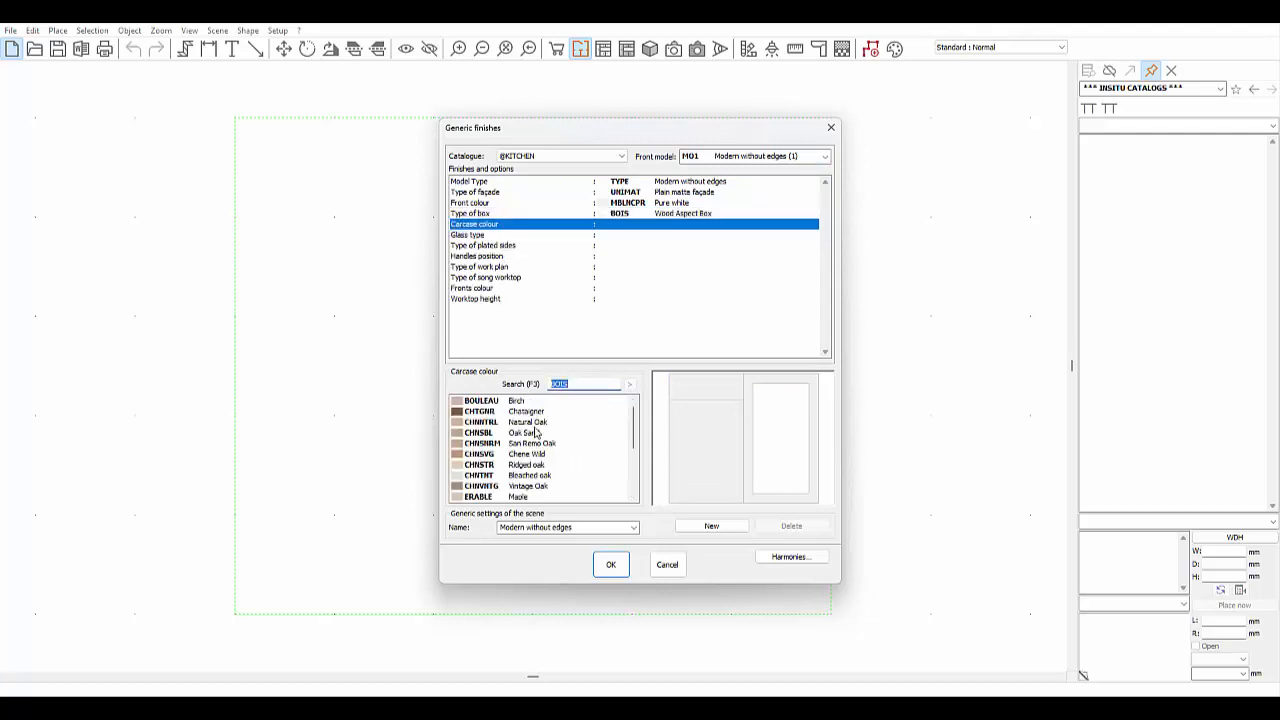
pyautogui.doubleClick(537, 444)
pyautogui.doubleClick(537, 402)
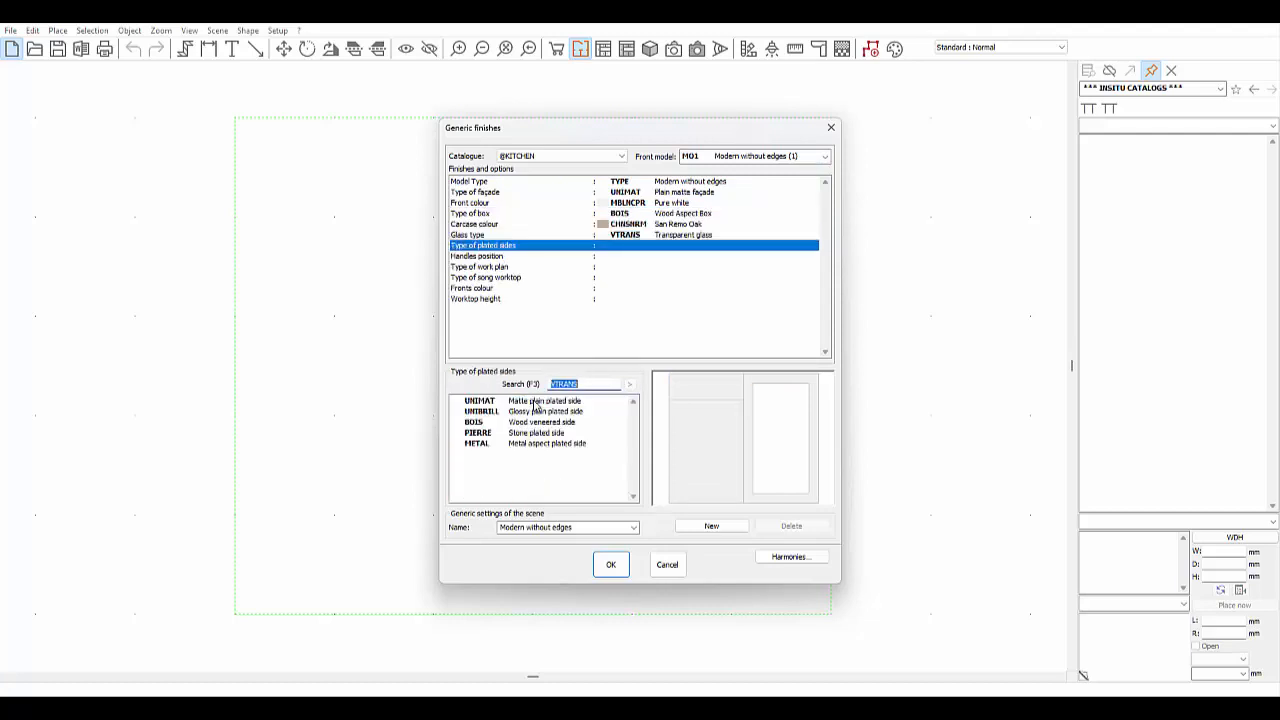
pyautogui.doubleClick(537, 402)
pyautogui.doubleClick(537, 402)
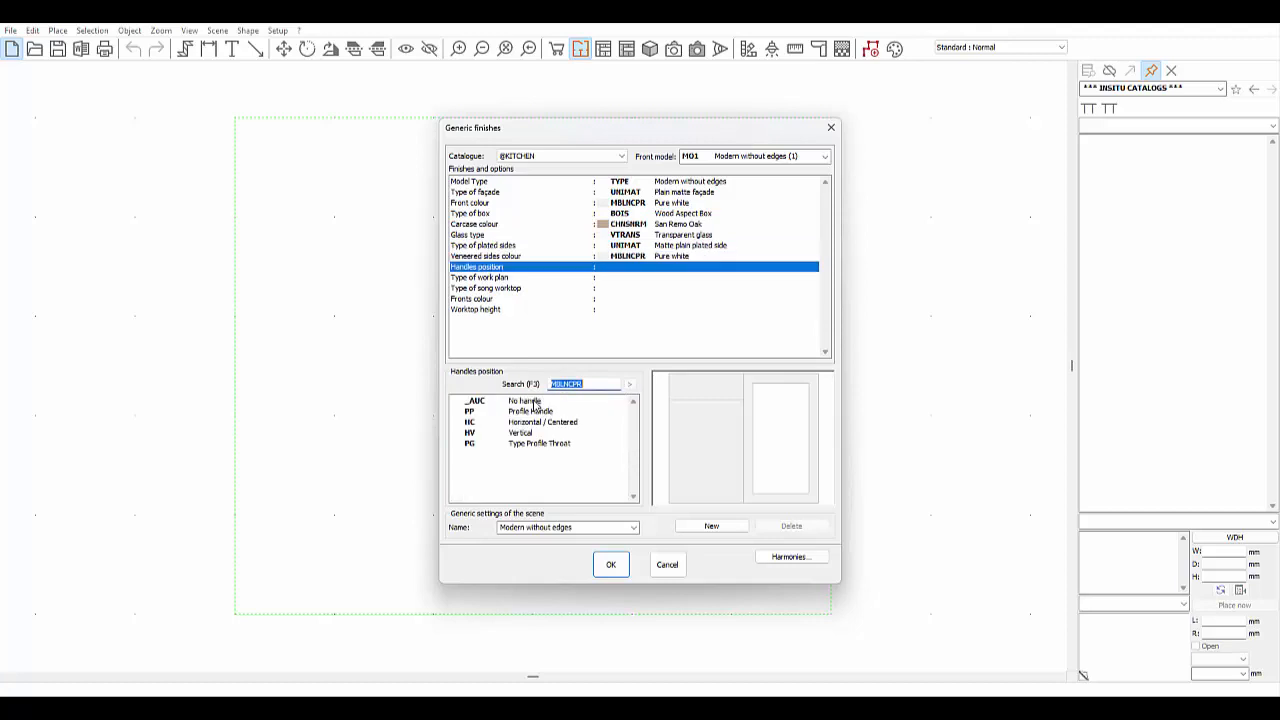
# - Choose centred horizontal wide chrome rectangle handles and a San Remo Oak worktop
pyautogui.doubleClick(537, 422)
pyautogui.doubleClick(530, 421)
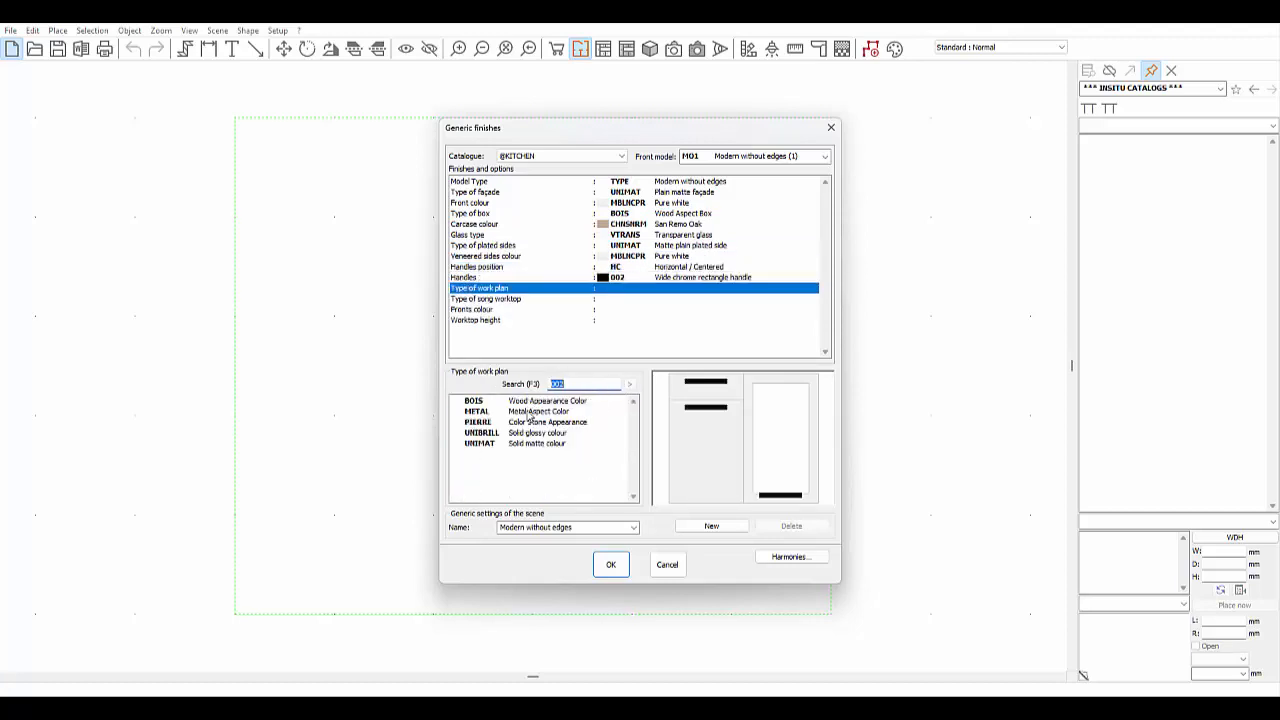
pyautogui.doubleClick(530, 401)
pyautogui.doubleClick(537, 444)
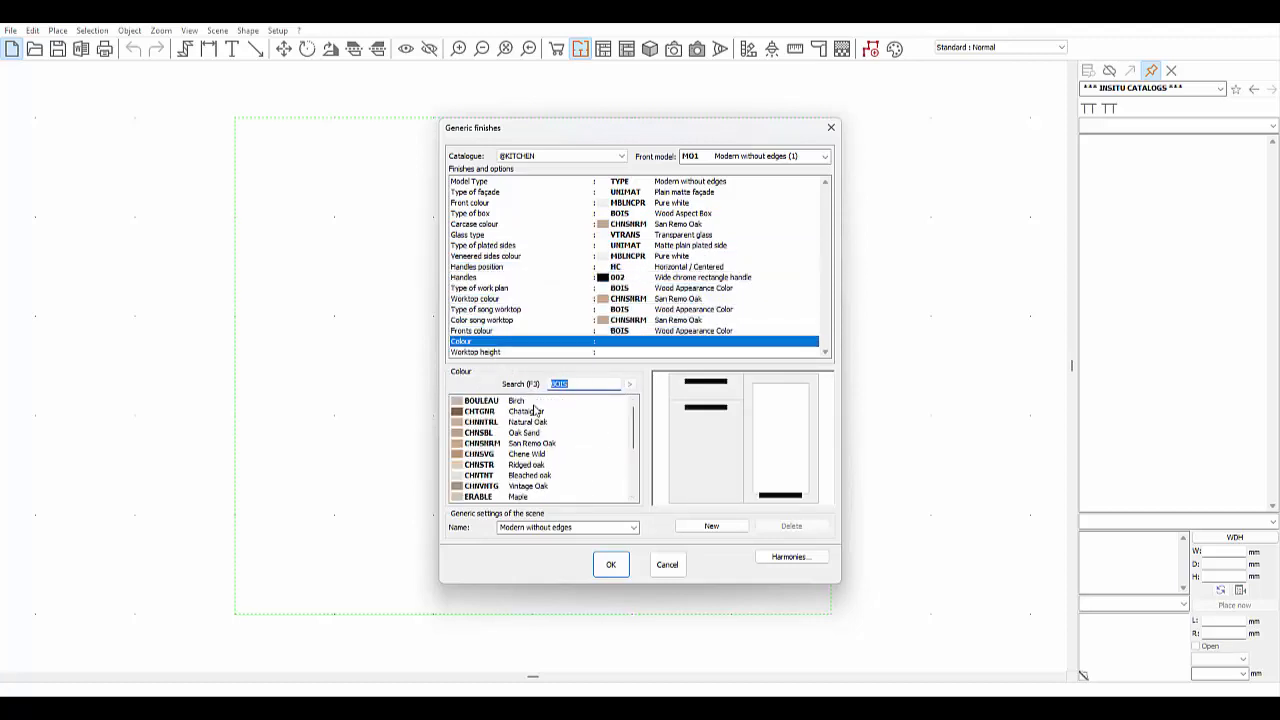
pyautogui.doubleClick(540, 452)
# - Confirm the finishes and set the room size to 7500 × 6000 mm
pyautogui.click(610, 566)
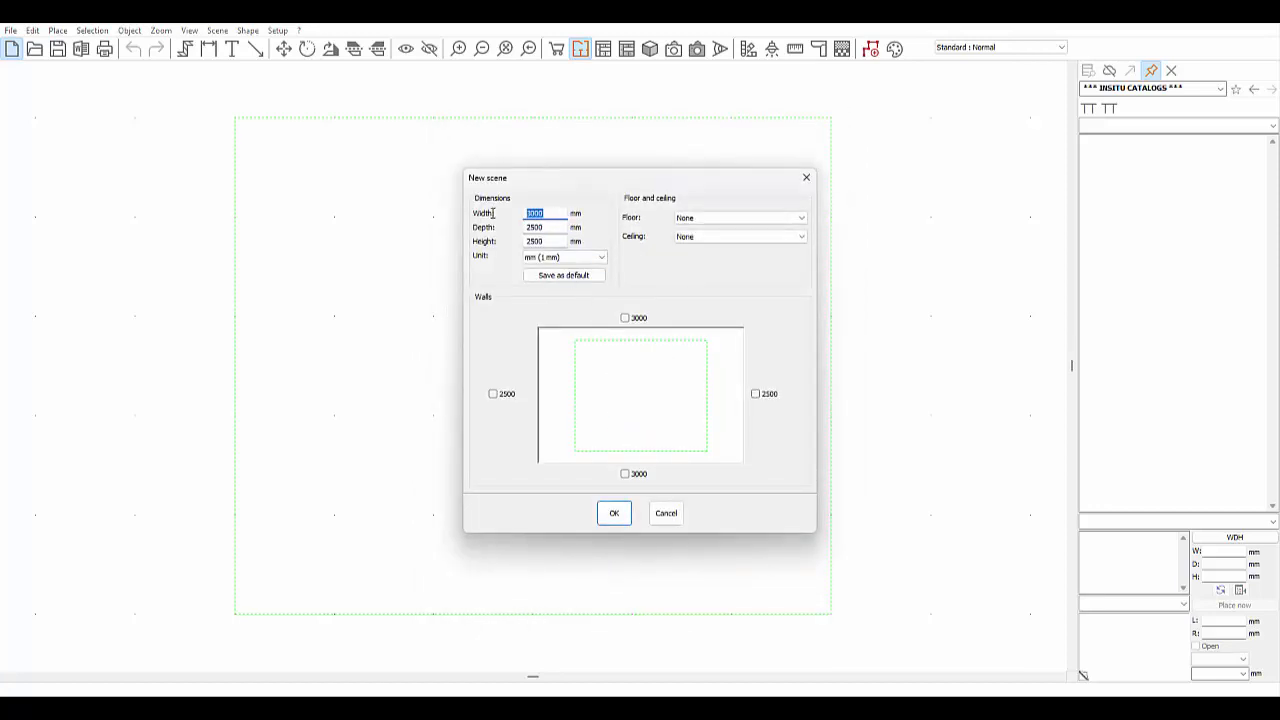
pyautogui.write('7500')
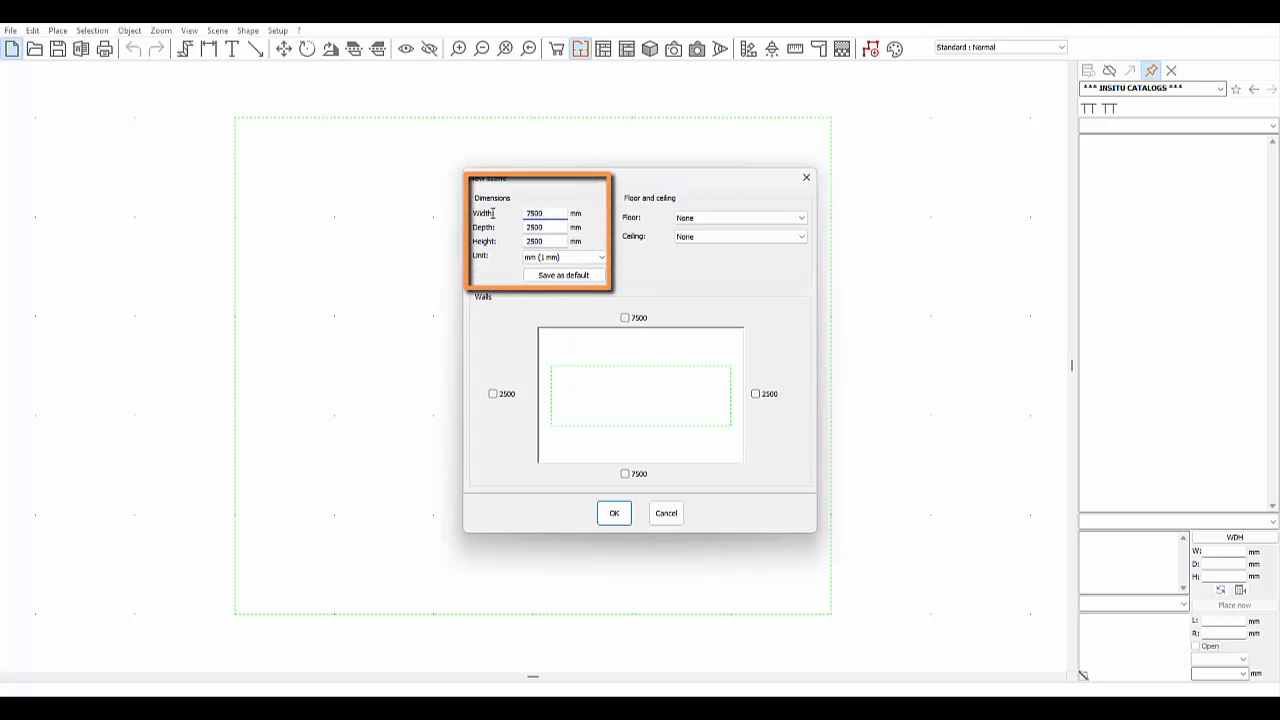
pyautogui.press('Tab')
pyautogui.write('6000')
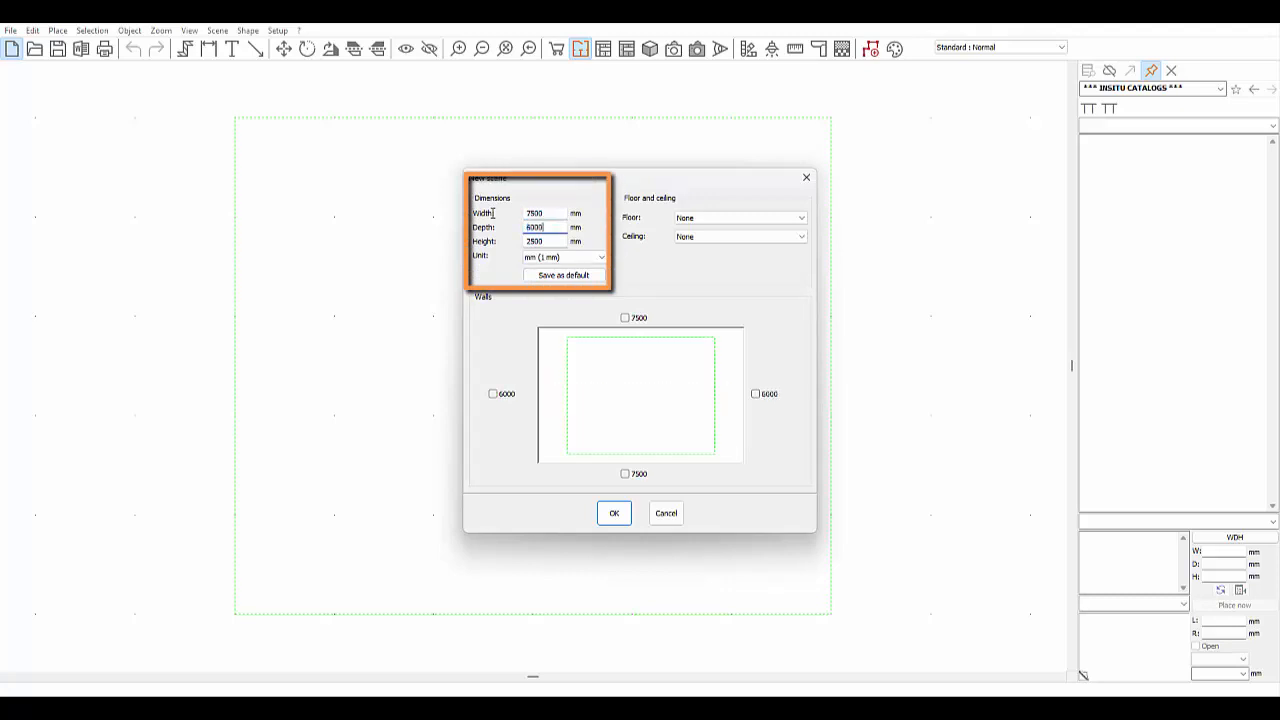
# - Add all four walls and cut a 4100 × 2400 mm notch from the top-right corner
pyautogui.click(626, 319)
pyautogui.click(492, 394)
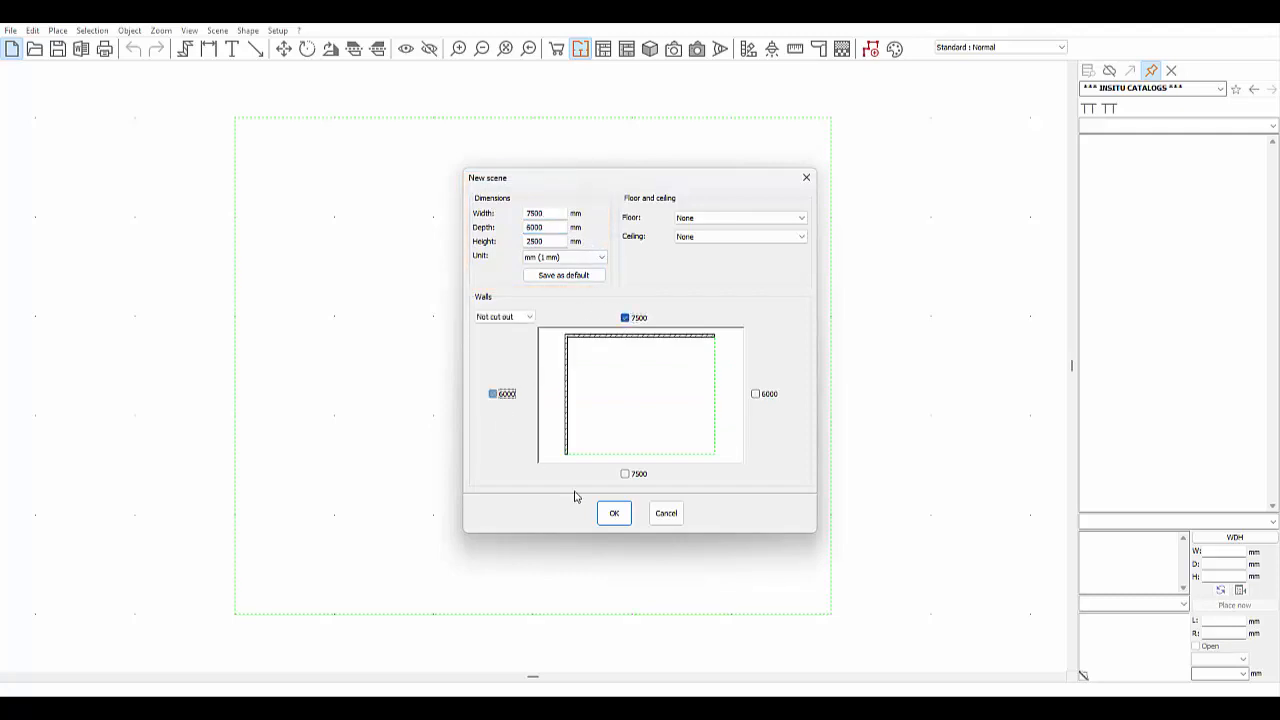
pyautogui.click(624, 474)
pyautogui.click(755, 394)
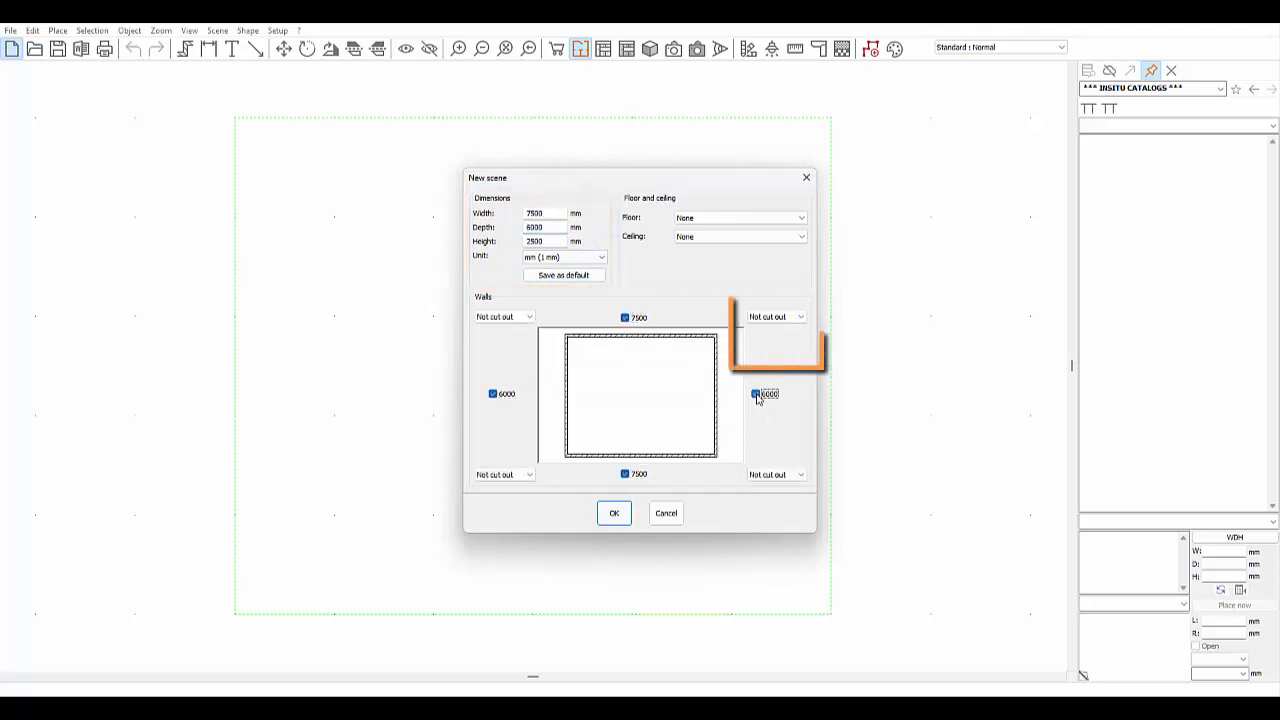
pyautogui.click(794, 317)
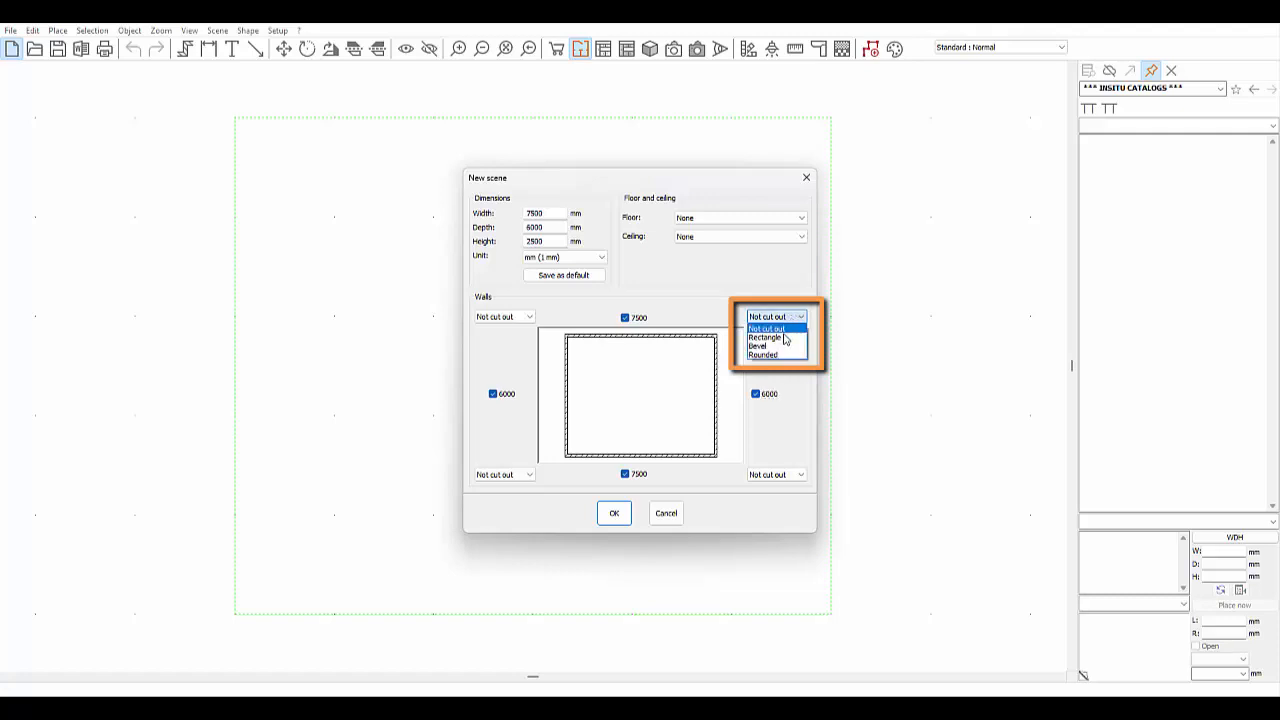
pyautogui.click(784, 342)
pyautogui.click(712, 317)
pyautogui.write('4')
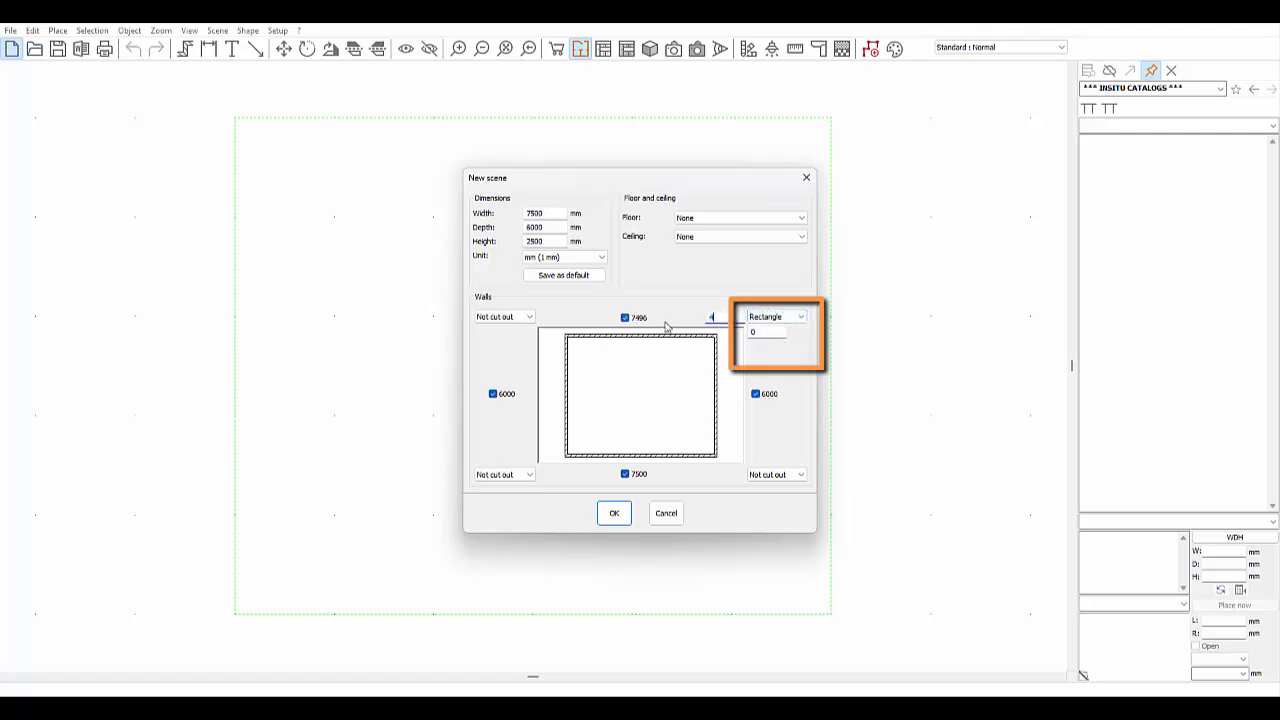
pyautogui.write('100')
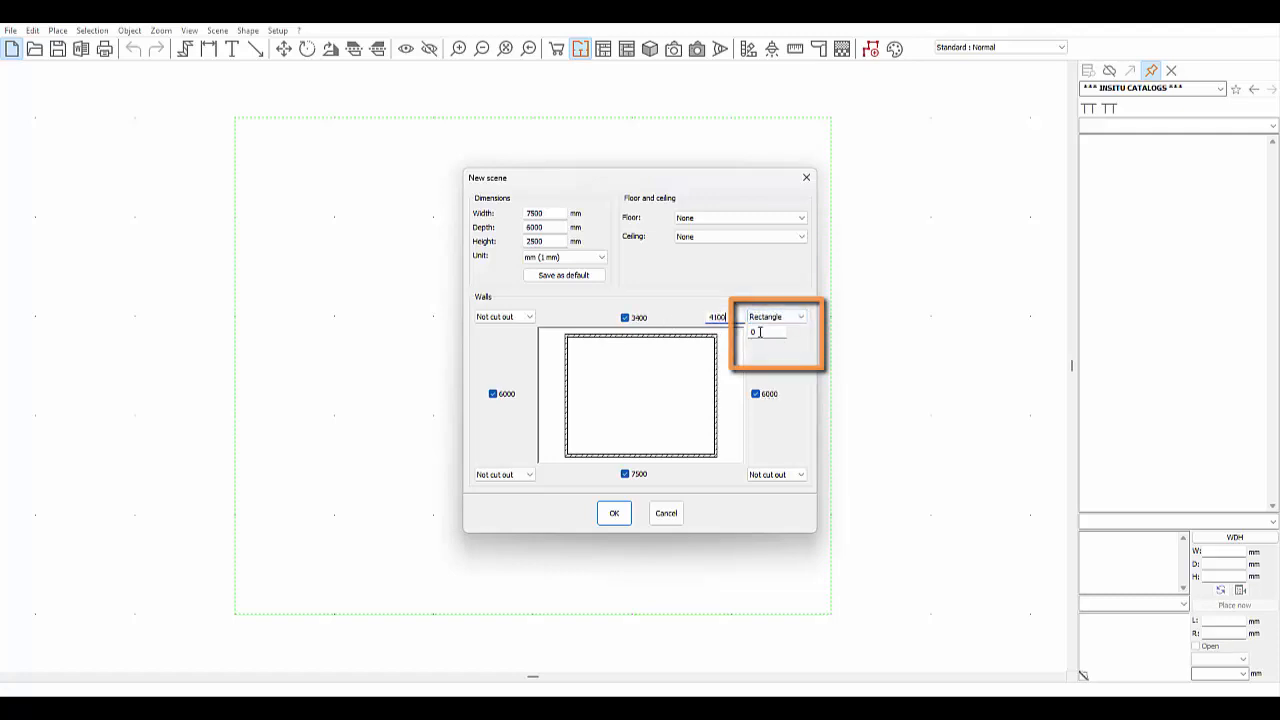
pyautogui.press('Tab')
pyautogui.write('2400')
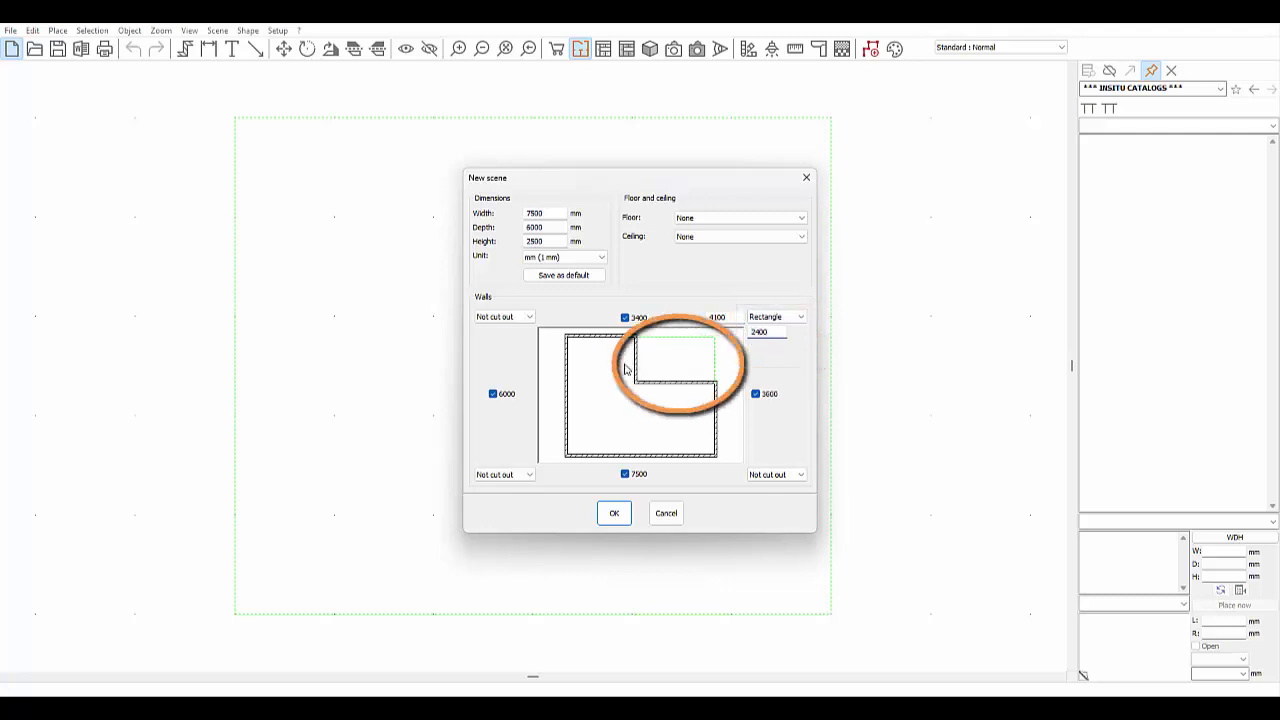
# - Choose Tiling ground 60x60 flooring and a plain ceiling, then create the scene
pyautogui.click(701, 219)
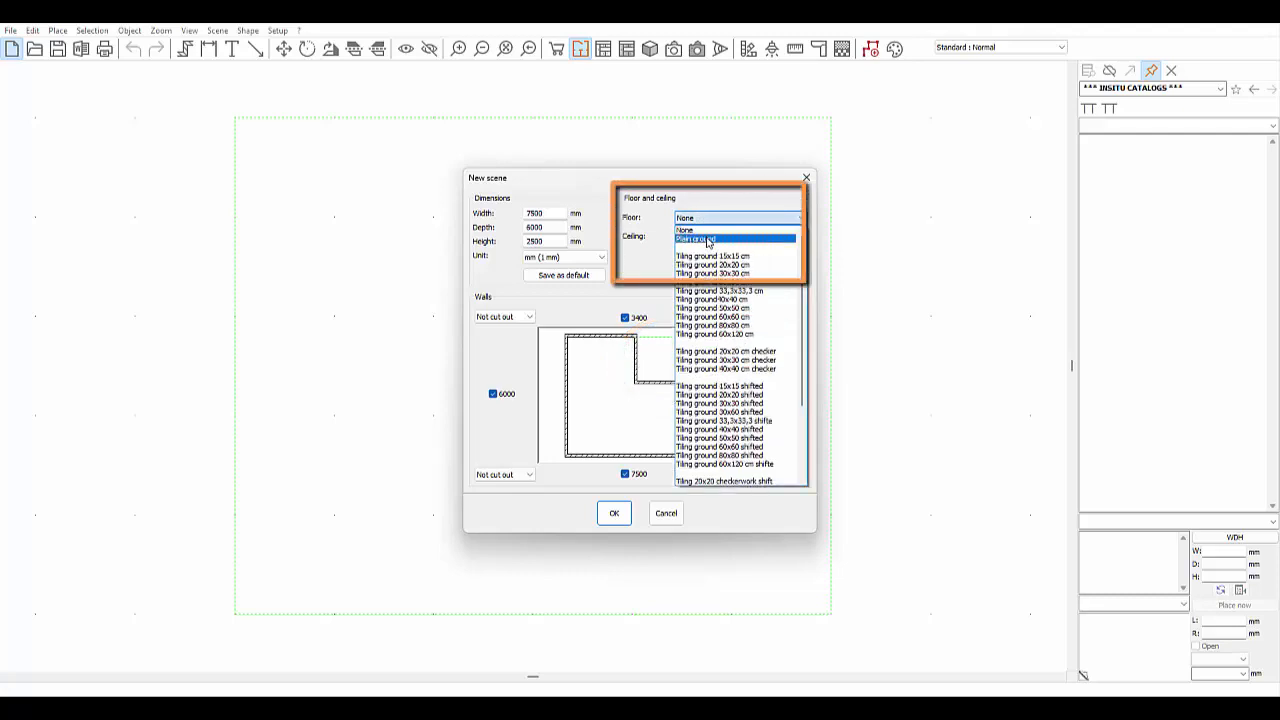
pyautogui.click(745, 318)
pyautogui.click(711, 237)
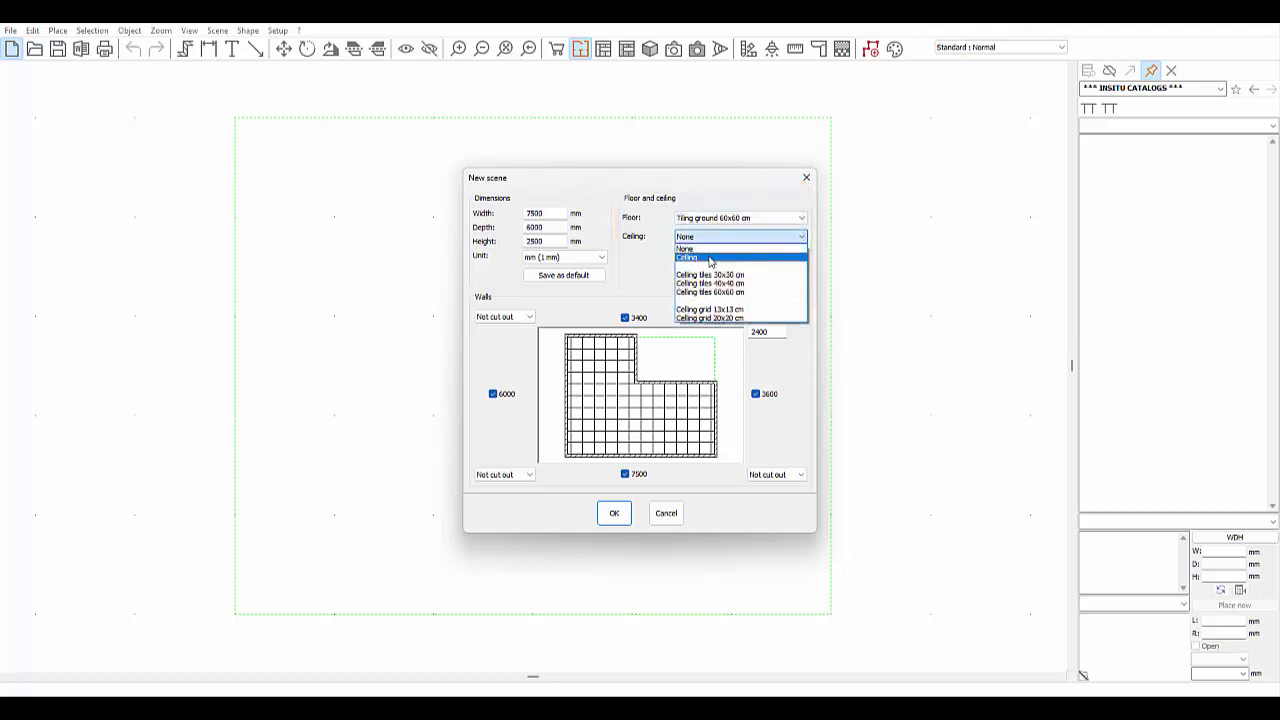
pyautogui.click(710, 253)
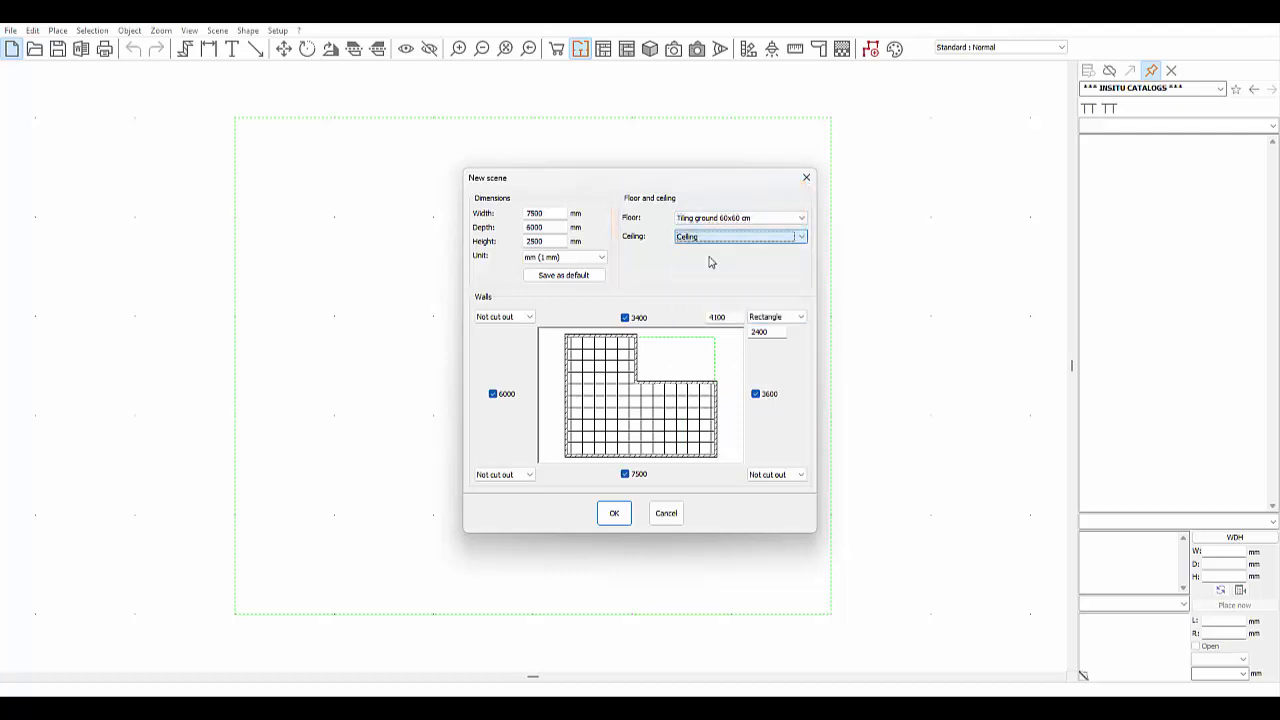
pyautogui.click(619, 519)
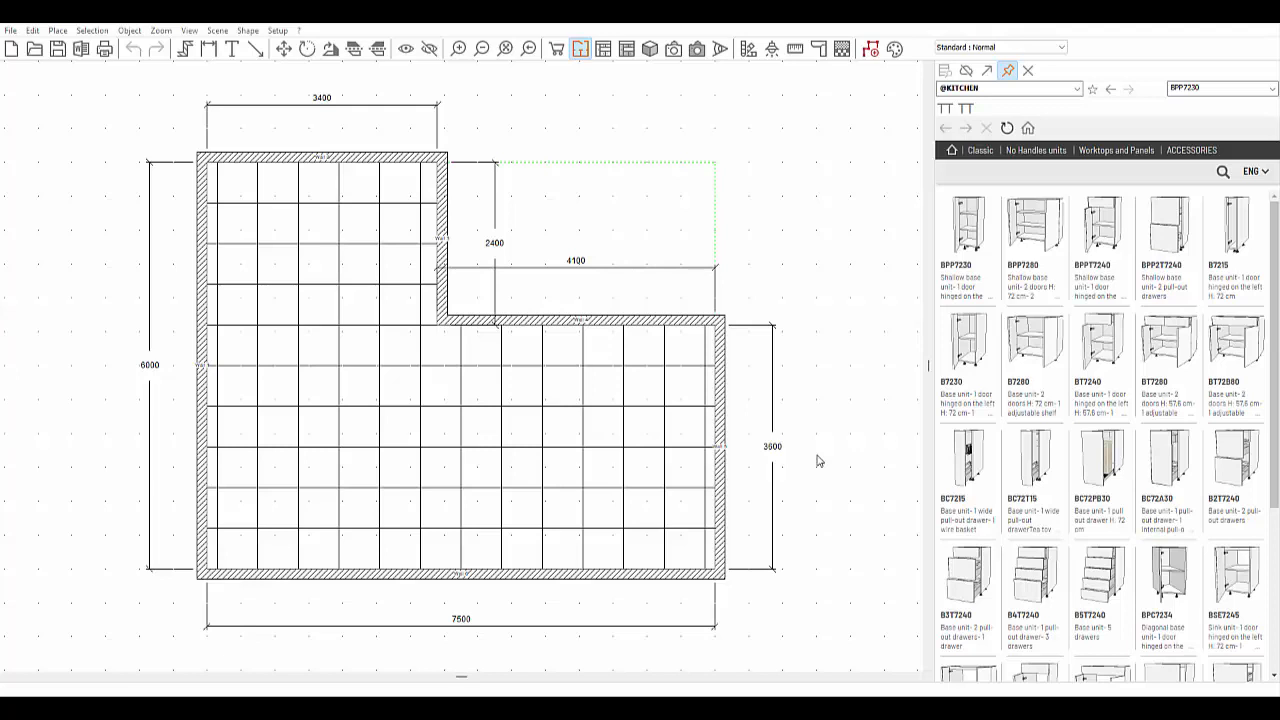
pyautogui.click(1077, 88)
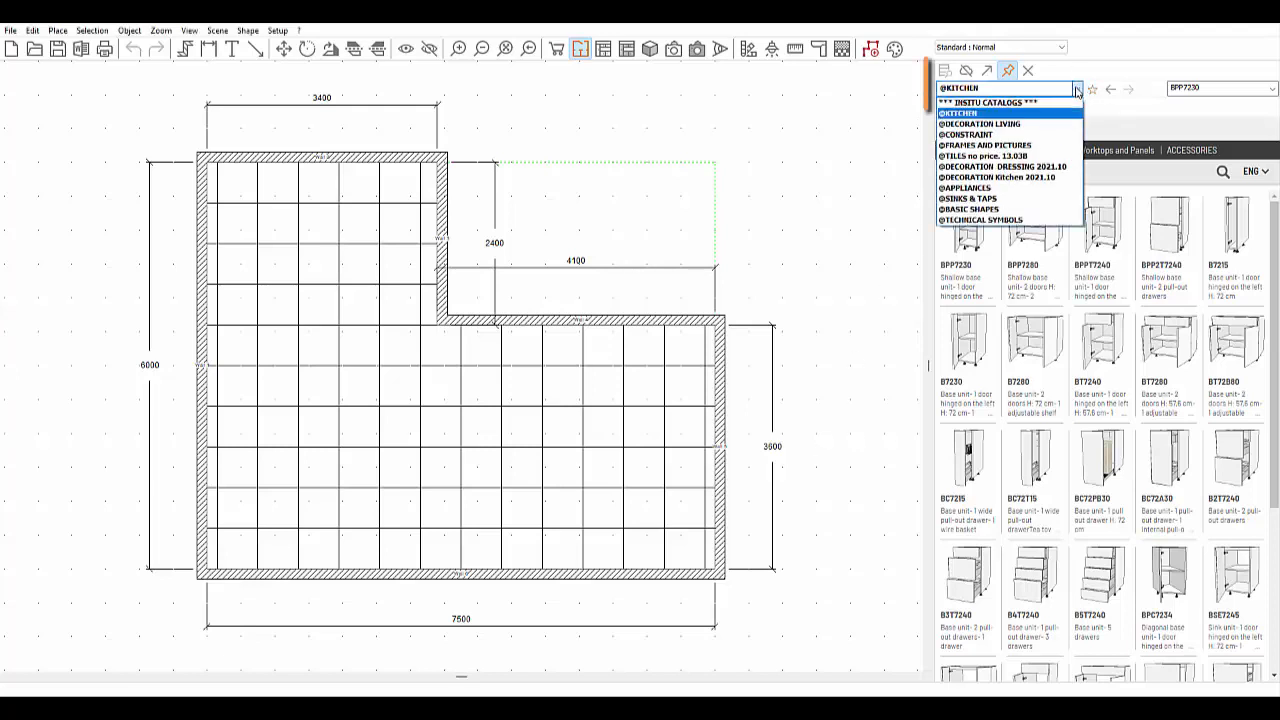
pyautogui.click(970, 138)
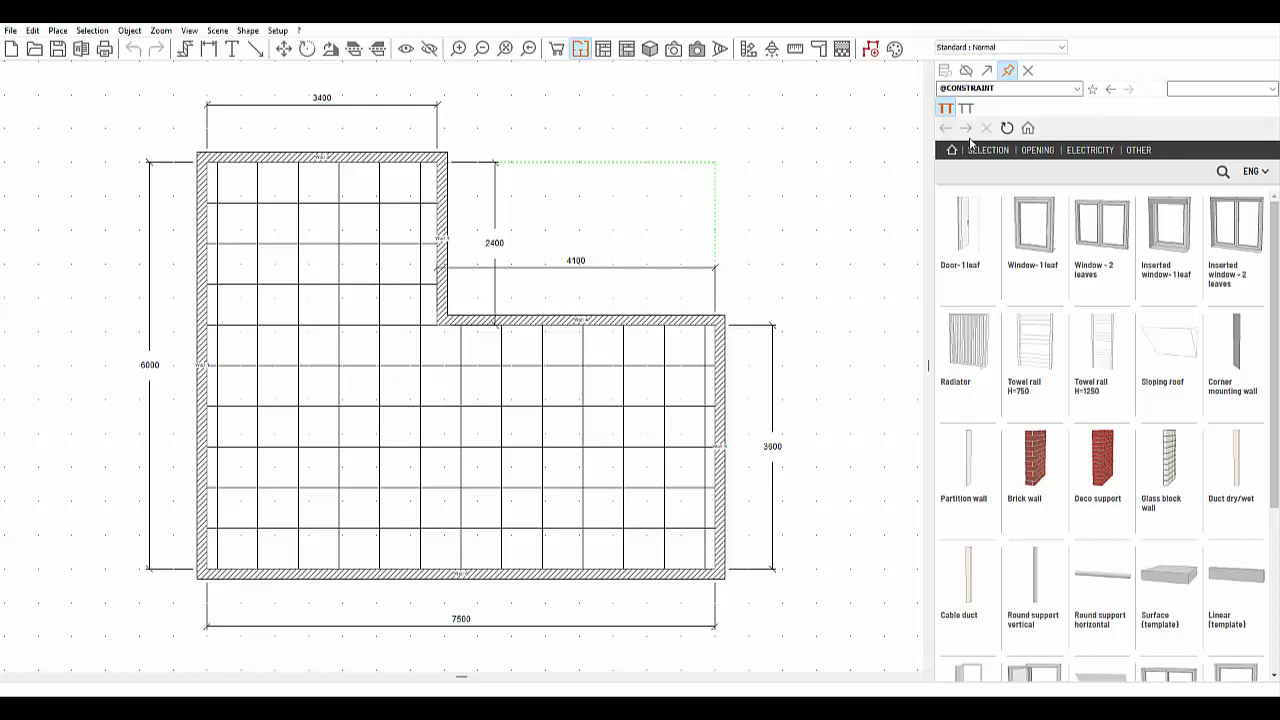
# - Toggle the catalogue view back to thumbnails and display the OPENING items
pyautogui.click(967, 71)
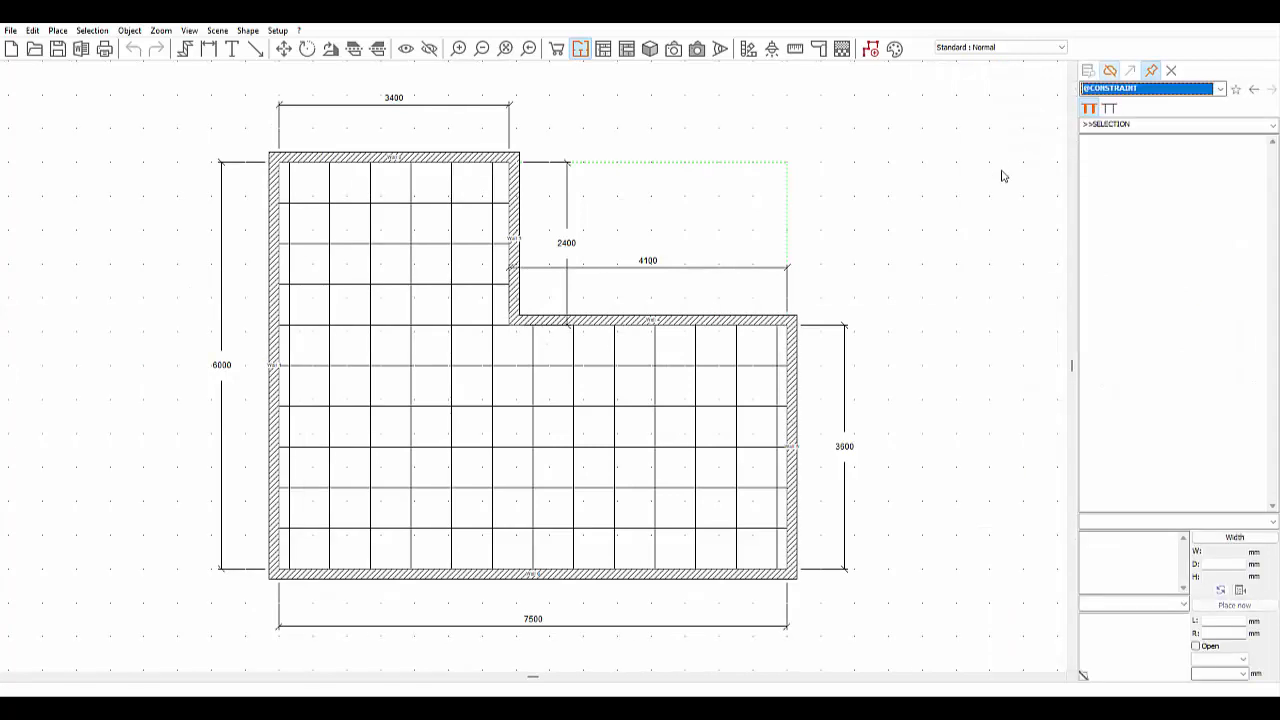
pyautogui.click(1110, 71)
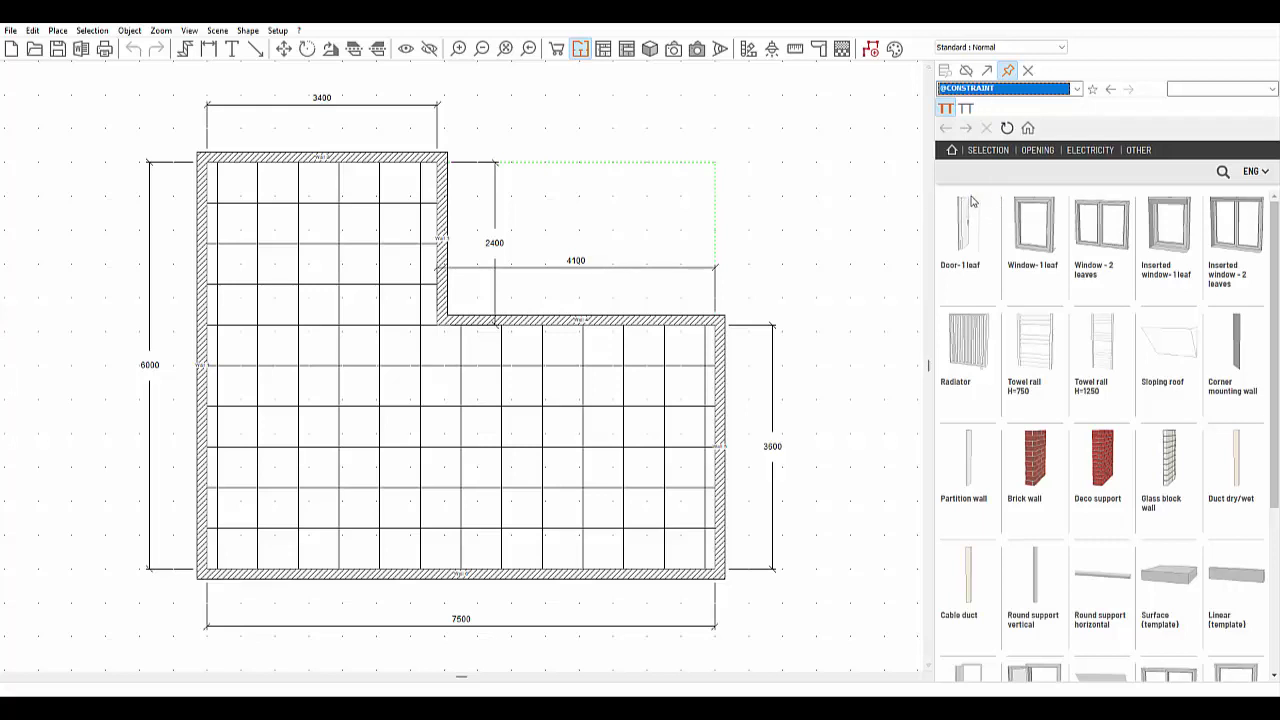
pyautogui.click(1039, 151)
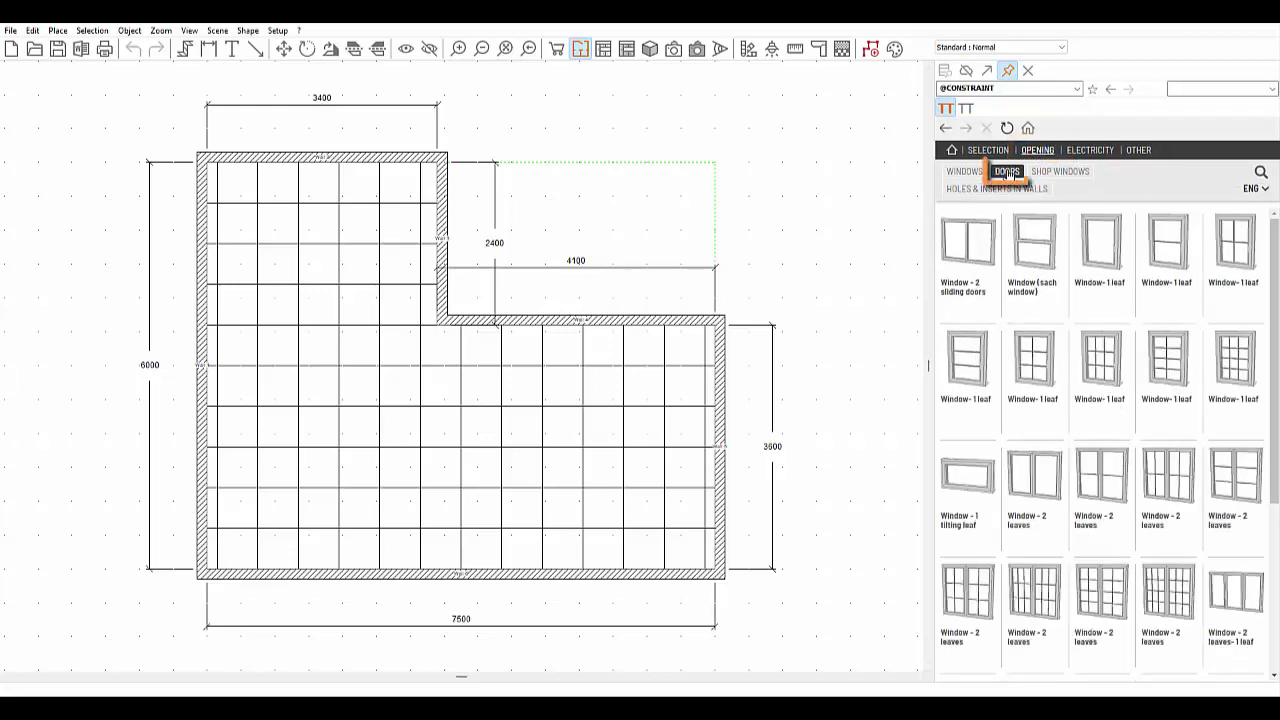
# - Pick the Door - 1 leaf panels model and set its width to 900 mm
pyautogui.click(1007, 171)
pyautogui.scroll(-3, 1059, 381)
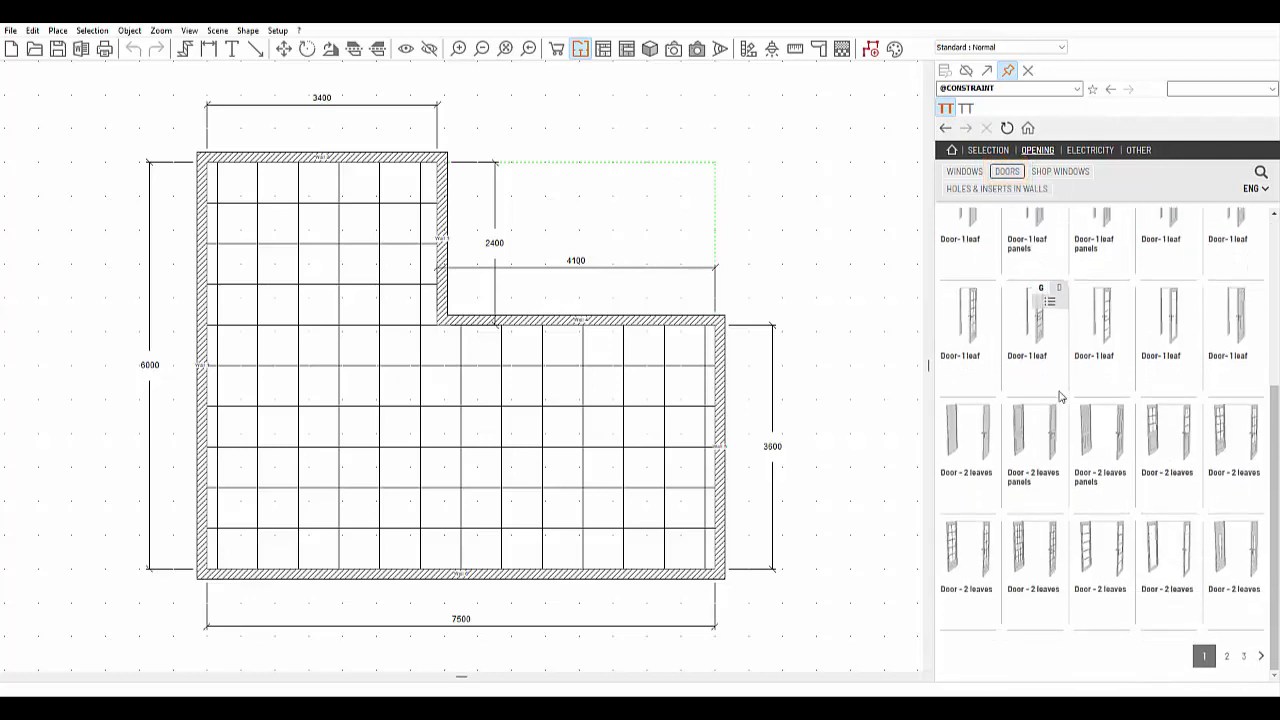
pyautogui.scroll(2, 1100, 540)
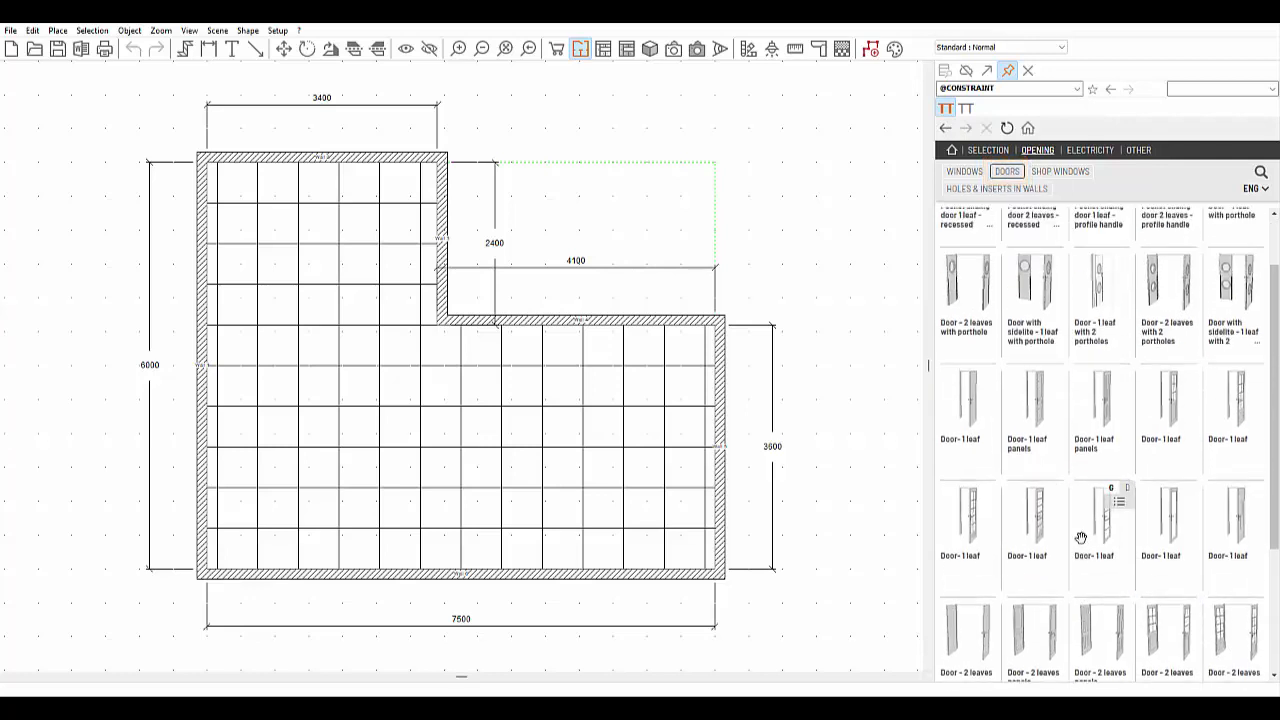
pyautogui.click(1039, 411)
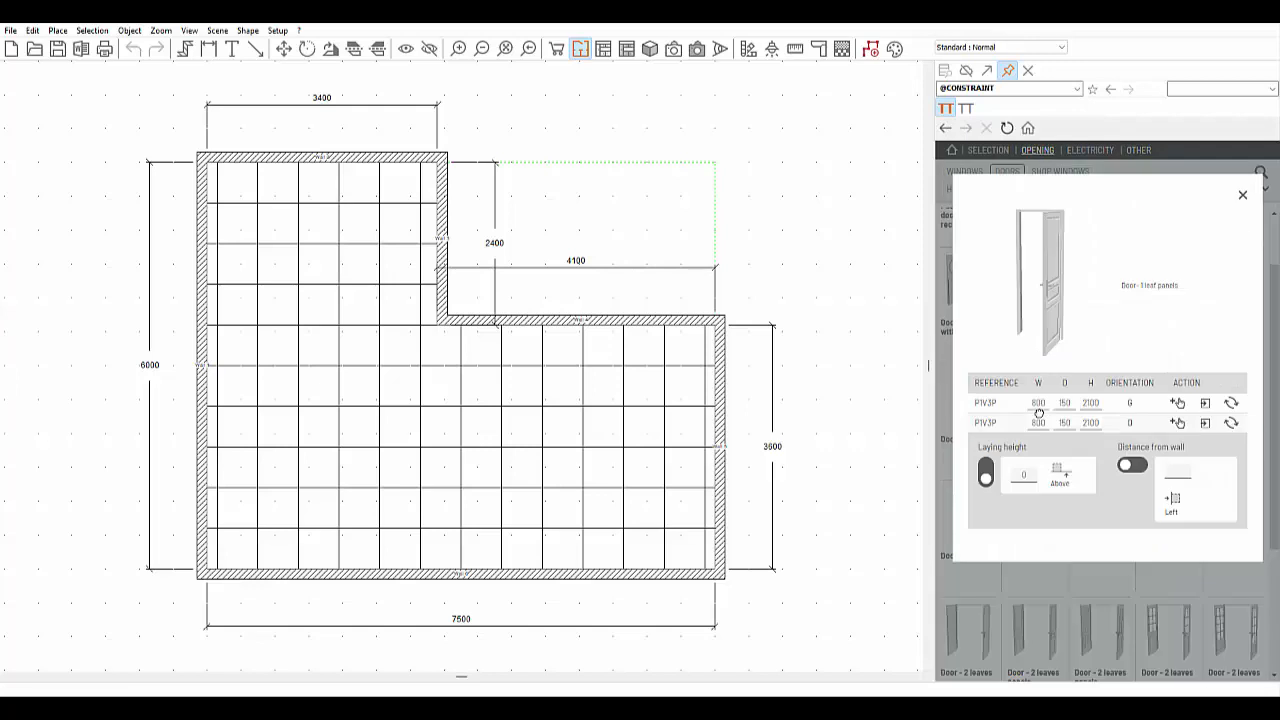
pyautogui.doubleClick(1038, 403)
pyautogui.write('900')
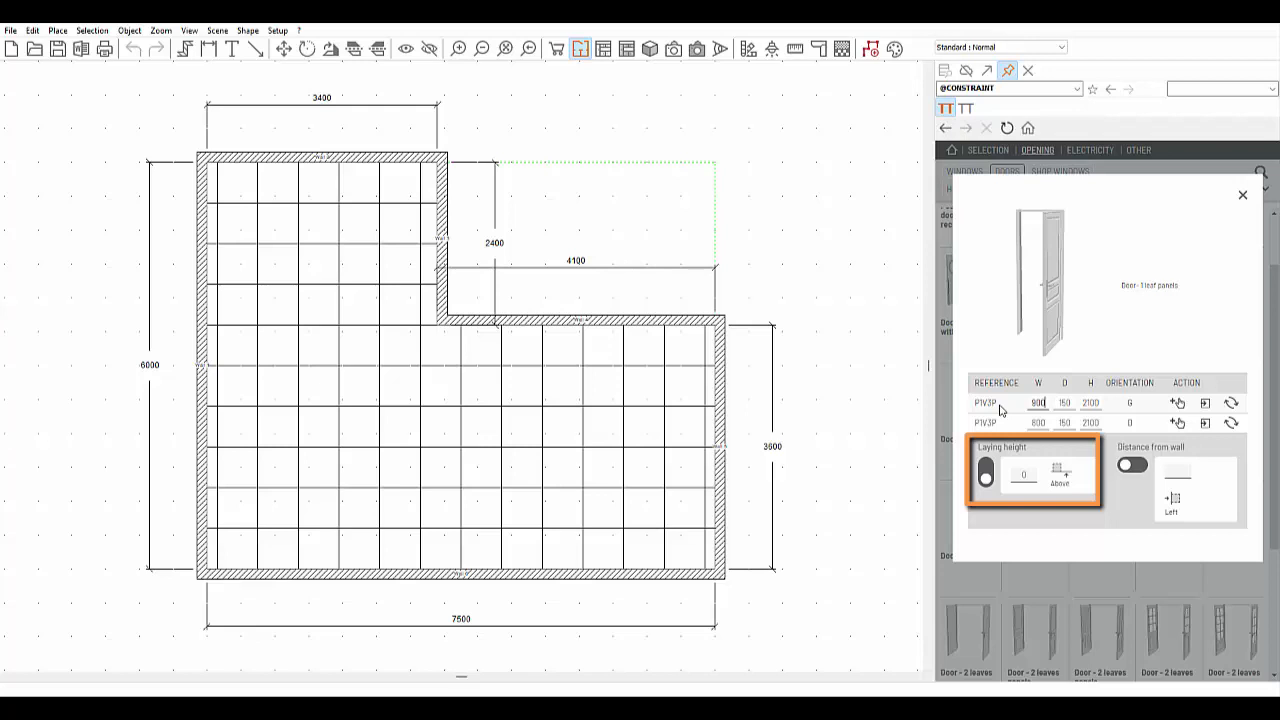
# - Set the door's distance from the wall and place it in the inner horizontal wall
pyautogui.click(1176, 474)
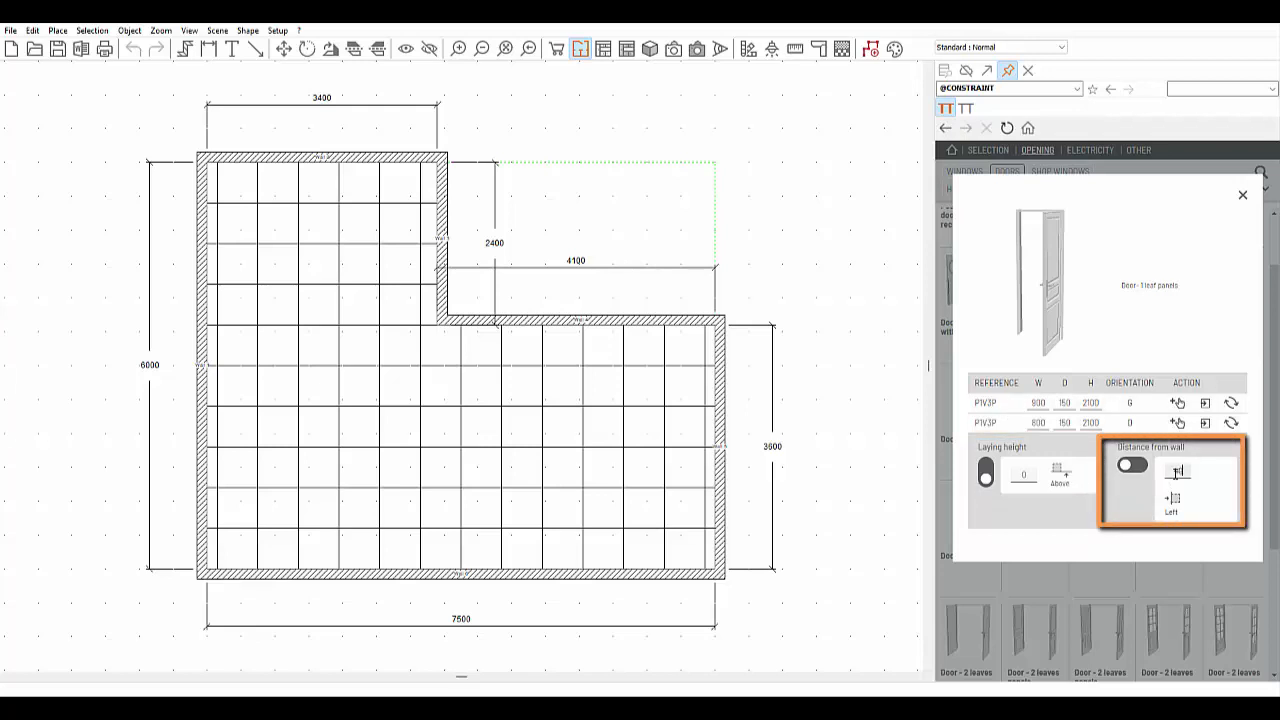
pyautogui.write('900')
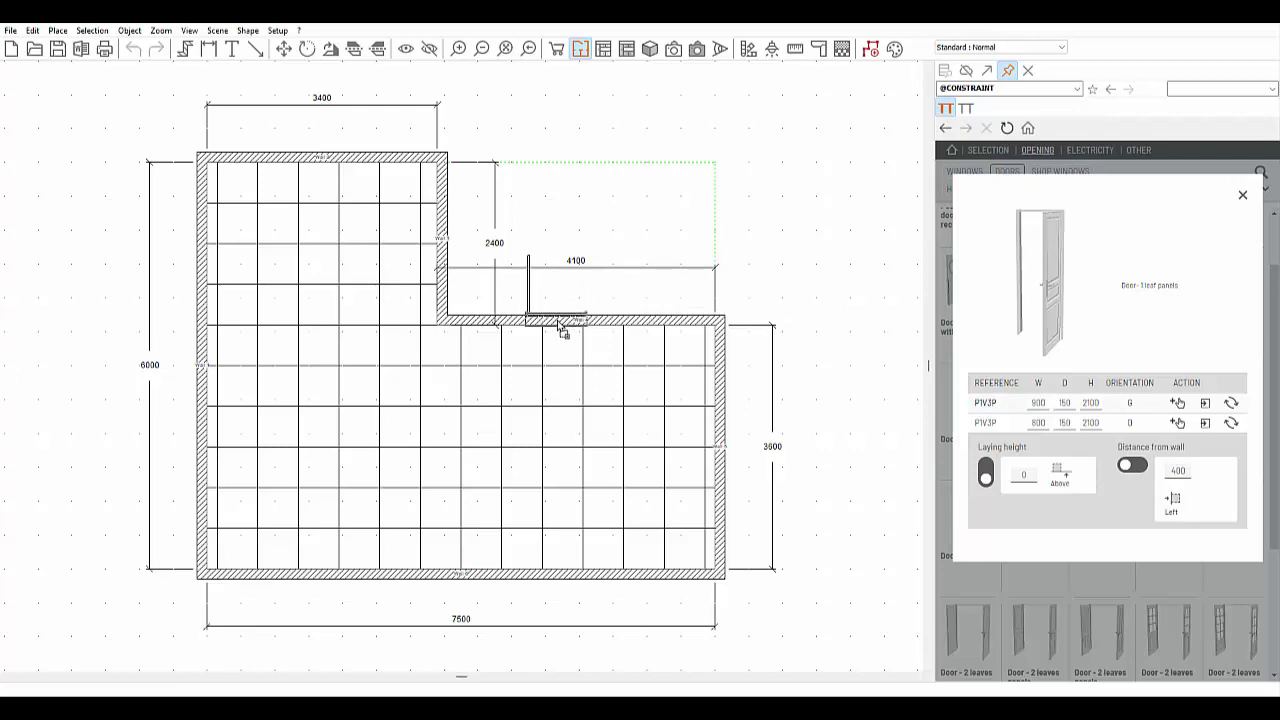
pyautogui.click(562, 330)
pyautogui.click(1243, 194)
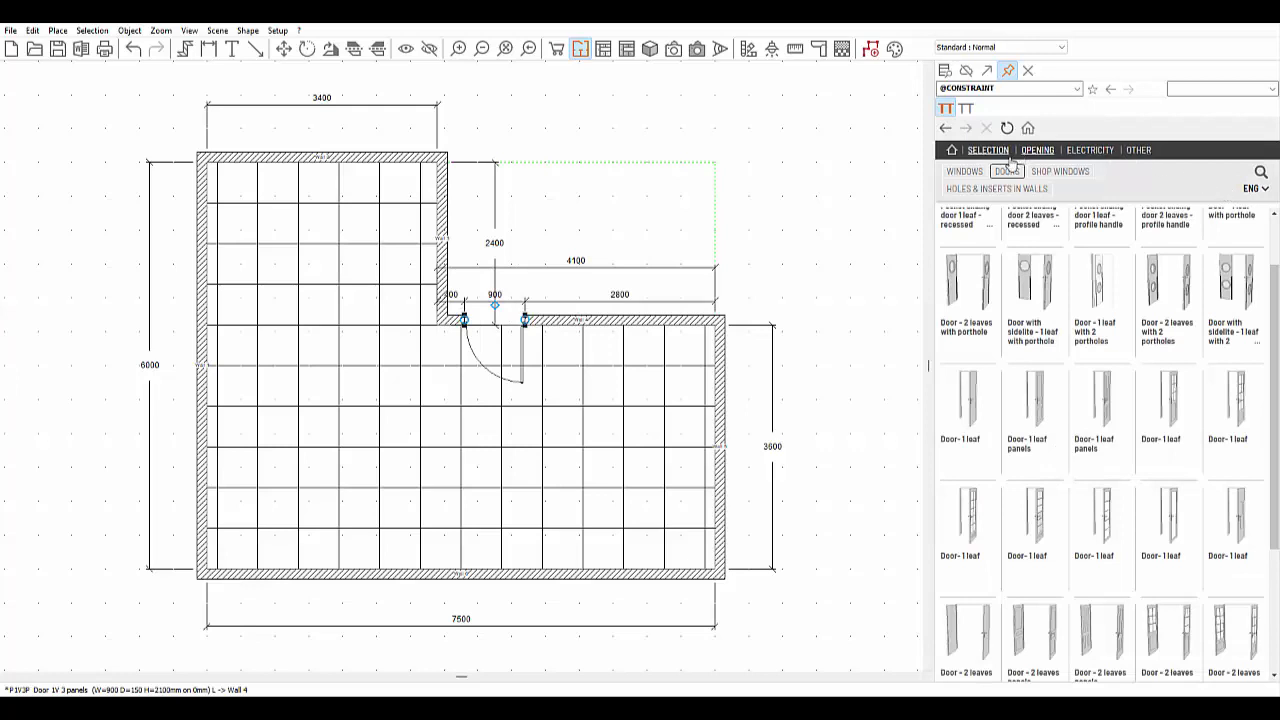
# - Set the 2-leaf sliding French window 600 mm from the wall and place two near the bottom corners
pyautogui.click(1011, 206)
pyautogui.scroll(-5, 1069, 374)
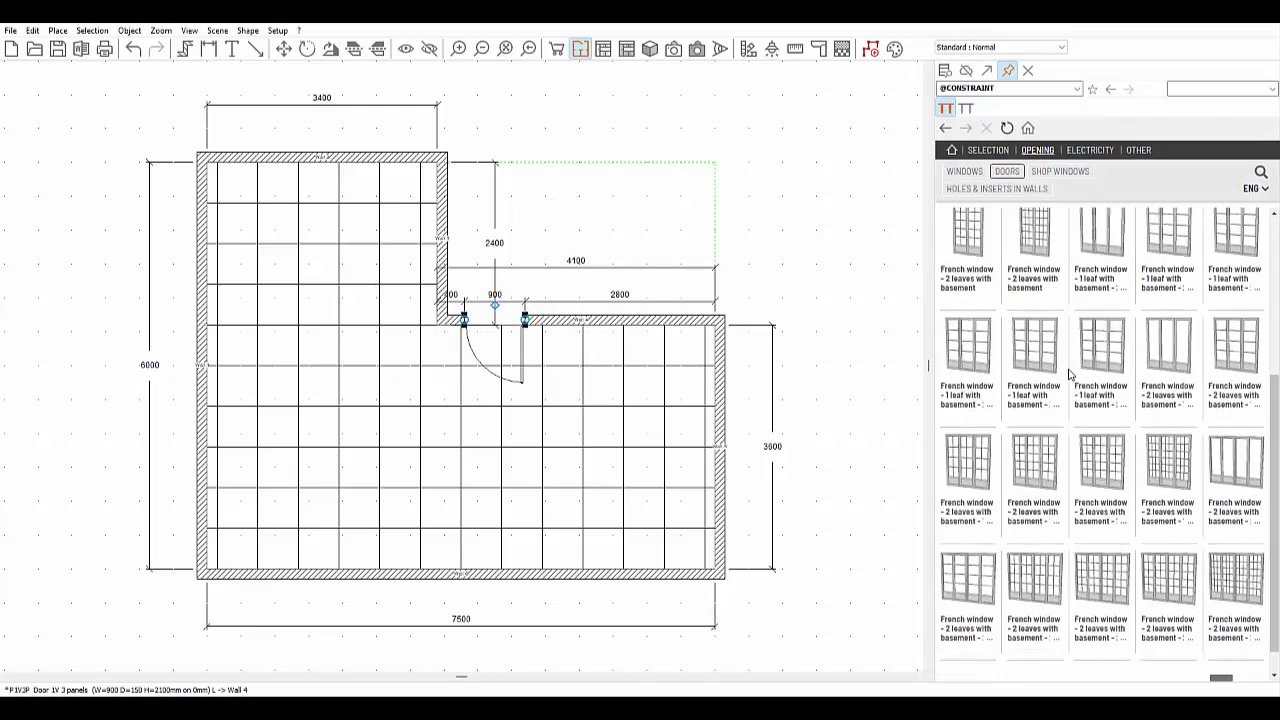
pyautogui.click(1266, 655)
pyautogui.click(975, 298)
pyautogui.click(1178, 470)
pyautogui.write('600')
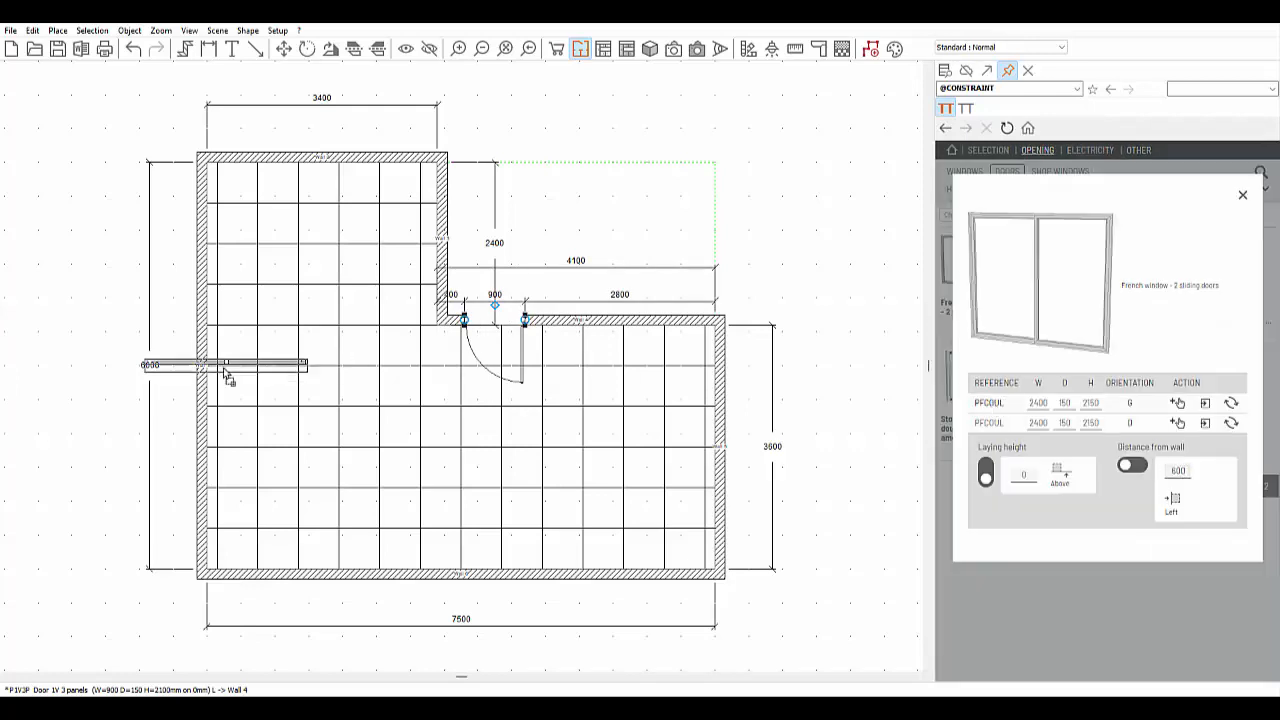
pyautogui.click(215, 572)
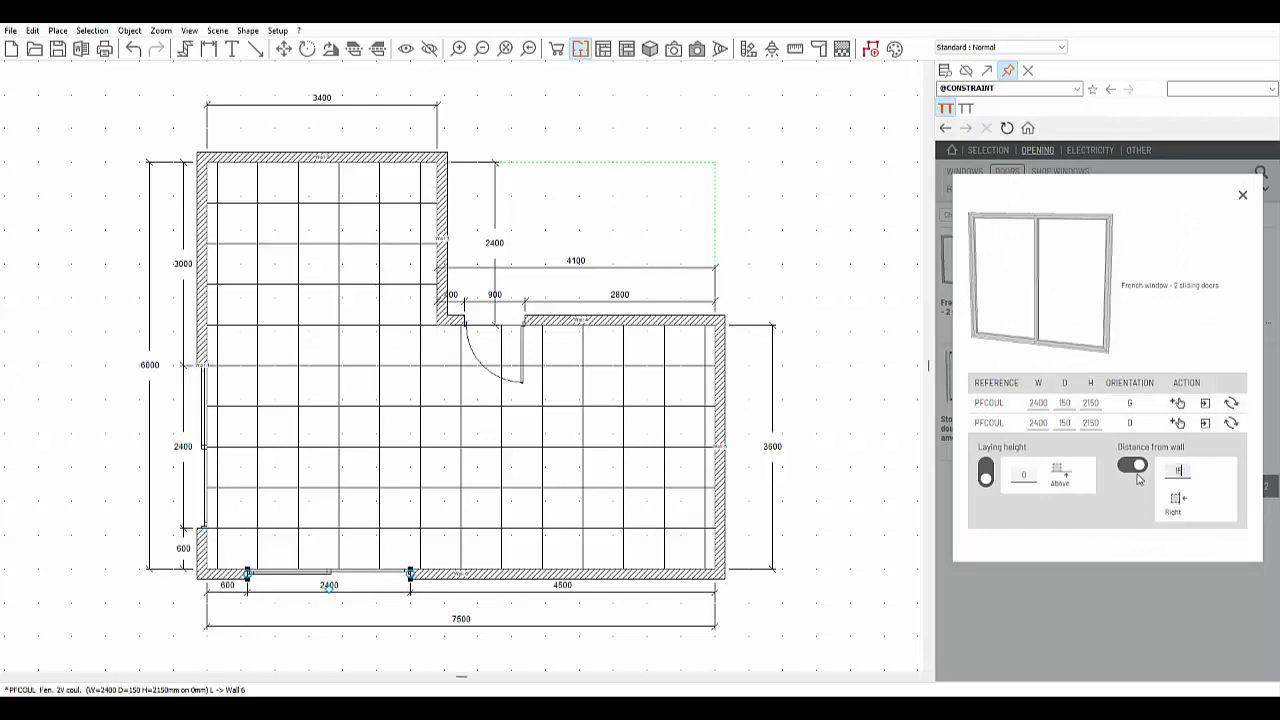
pyautogui.click(592, 573)
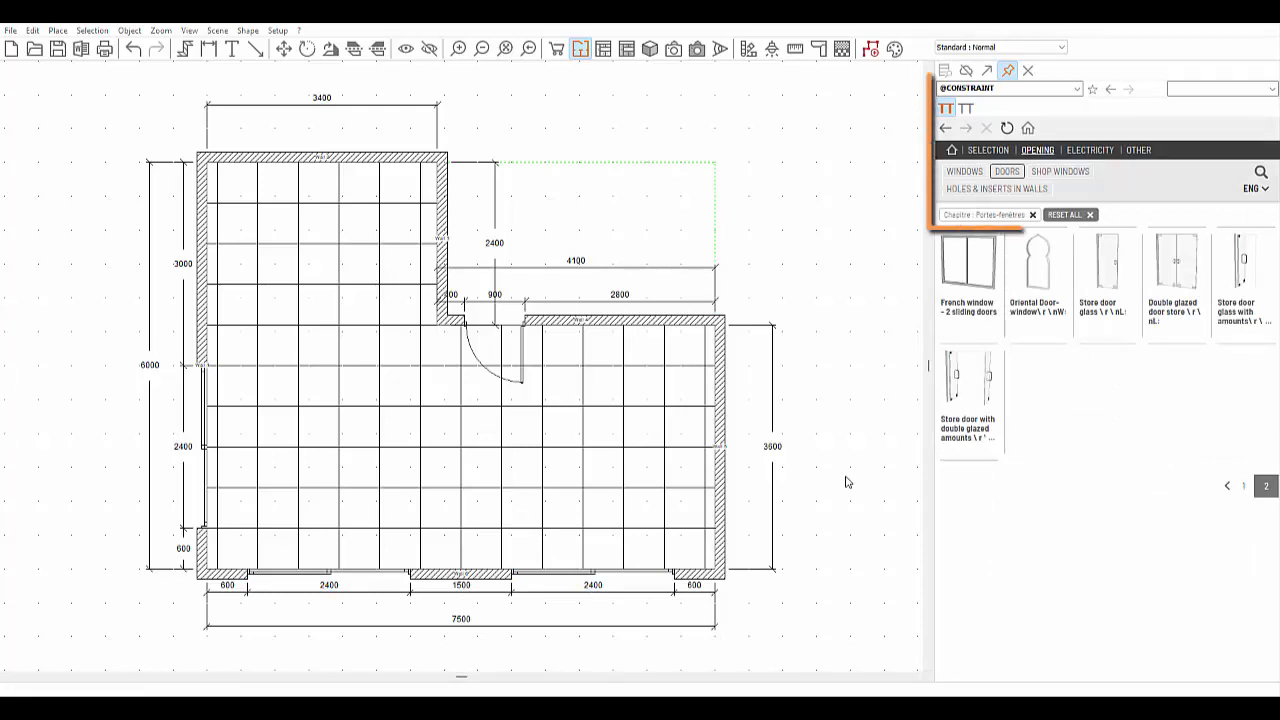
pyautogui.click(1074, 89)
pyautogui.click(1008, 114)
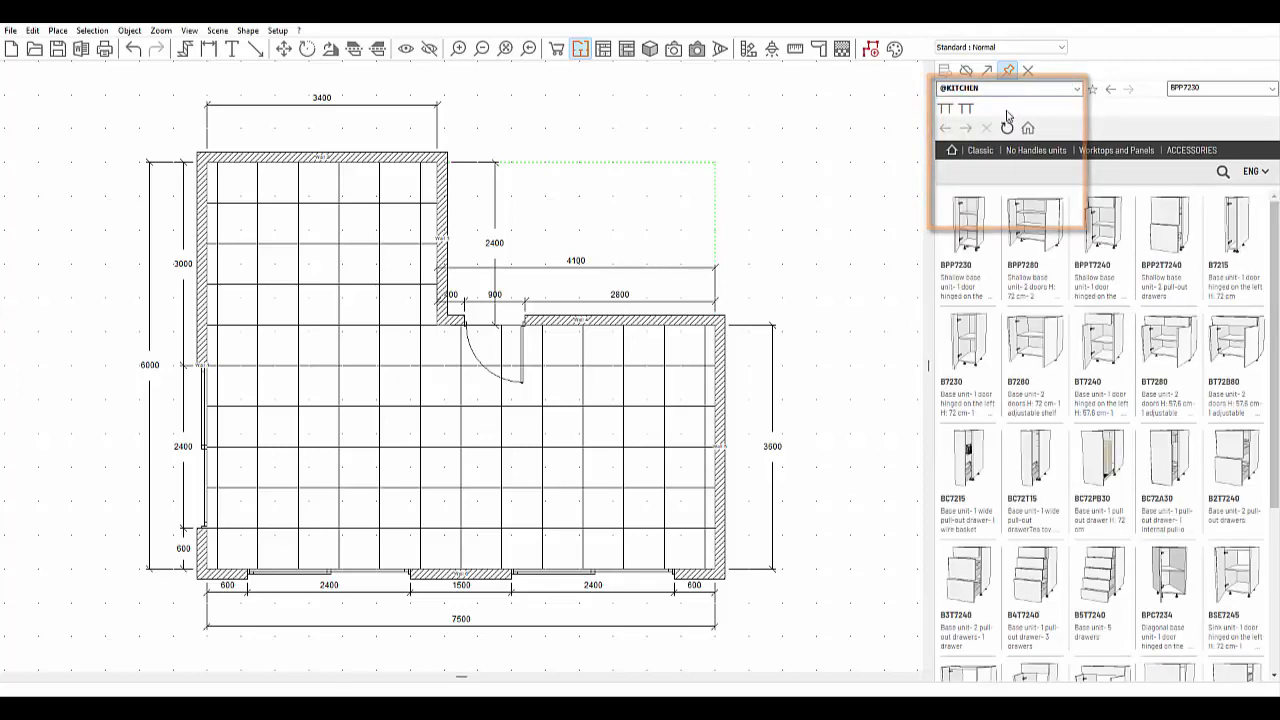
pyautogui.click(967, 73)
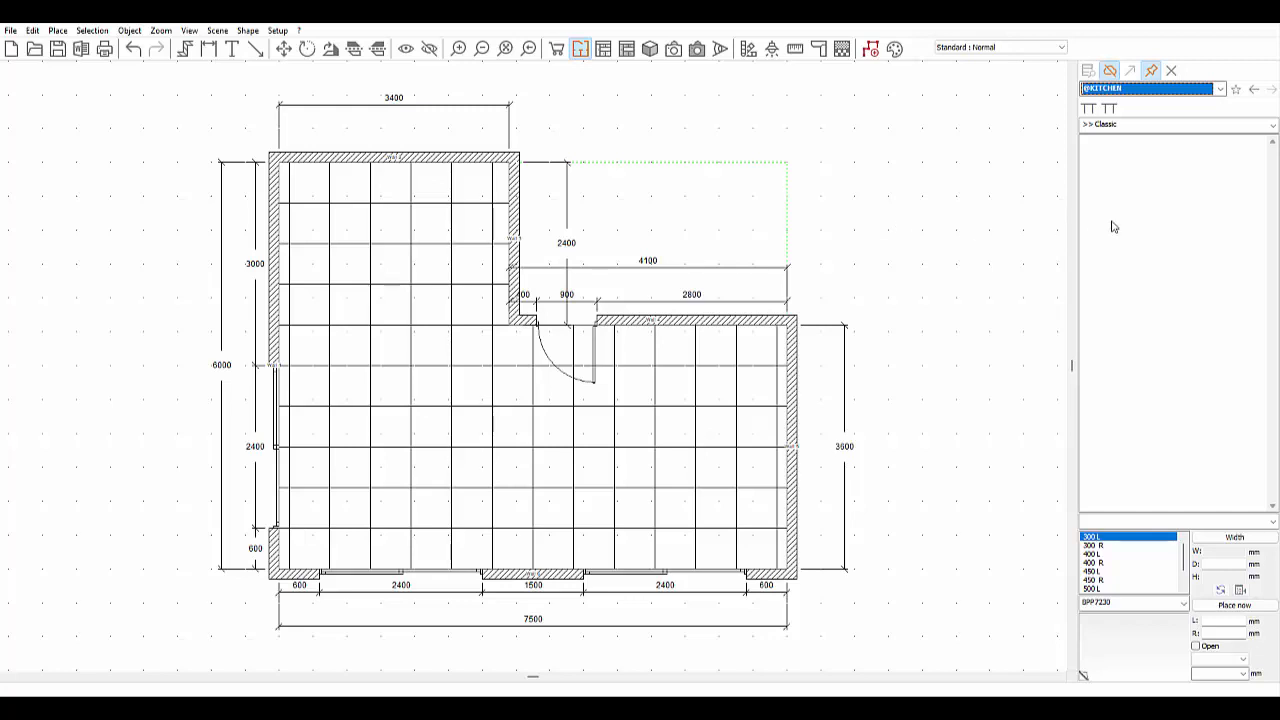
# - Replace reference BPP7230 with ba72110 to load the Corn. BU 1D 110 corner base unit
pyautogui.click(1272, 126)
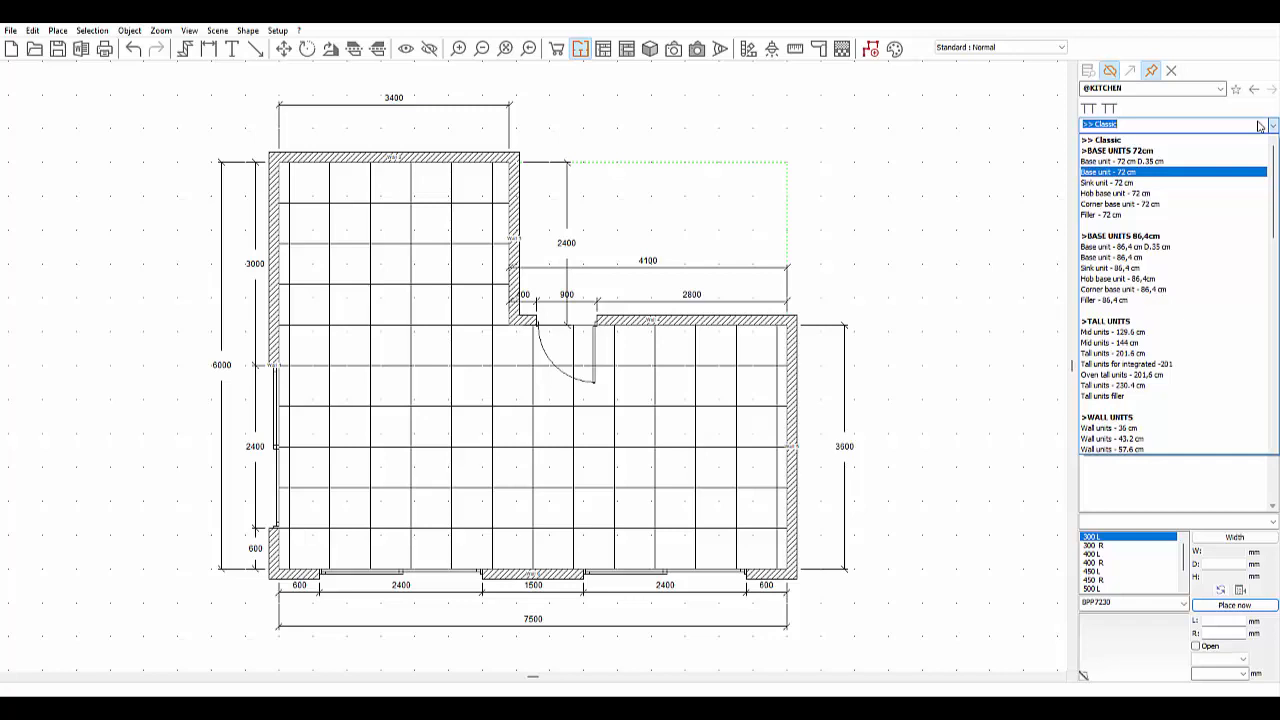
pyautogui.click(1124, 601)
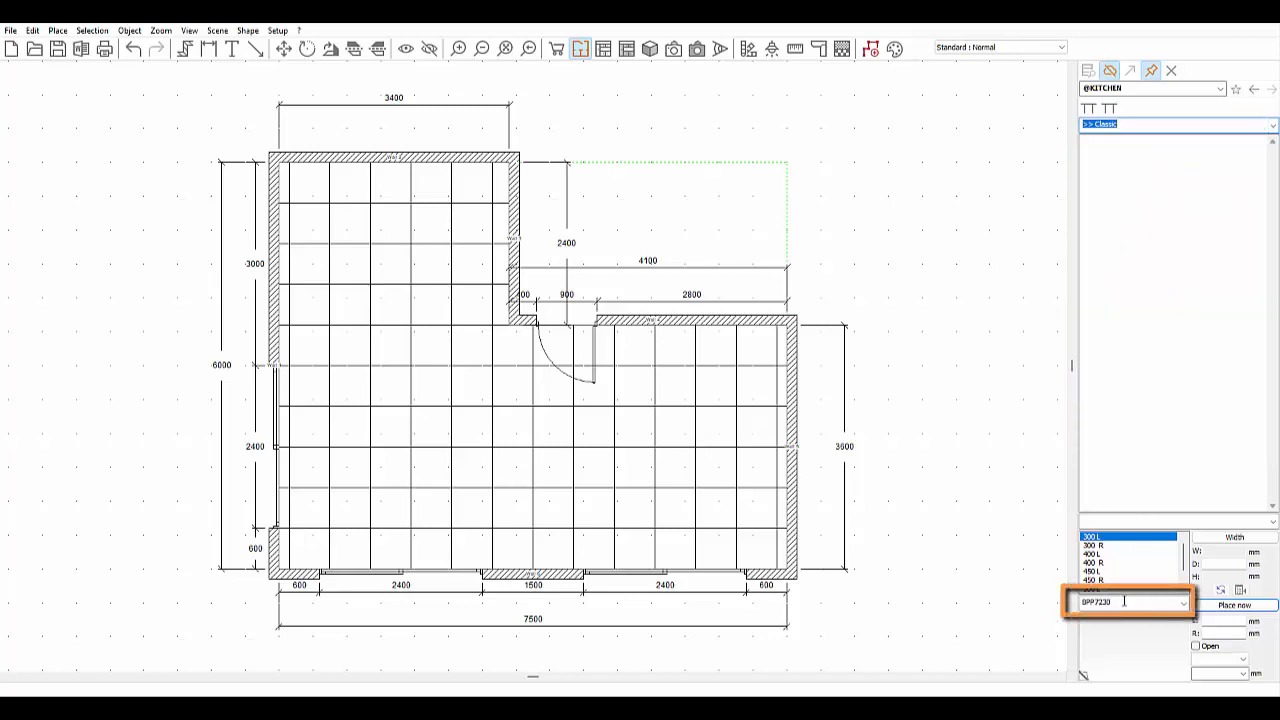
pyautogui.doubleClick(1124, 601)
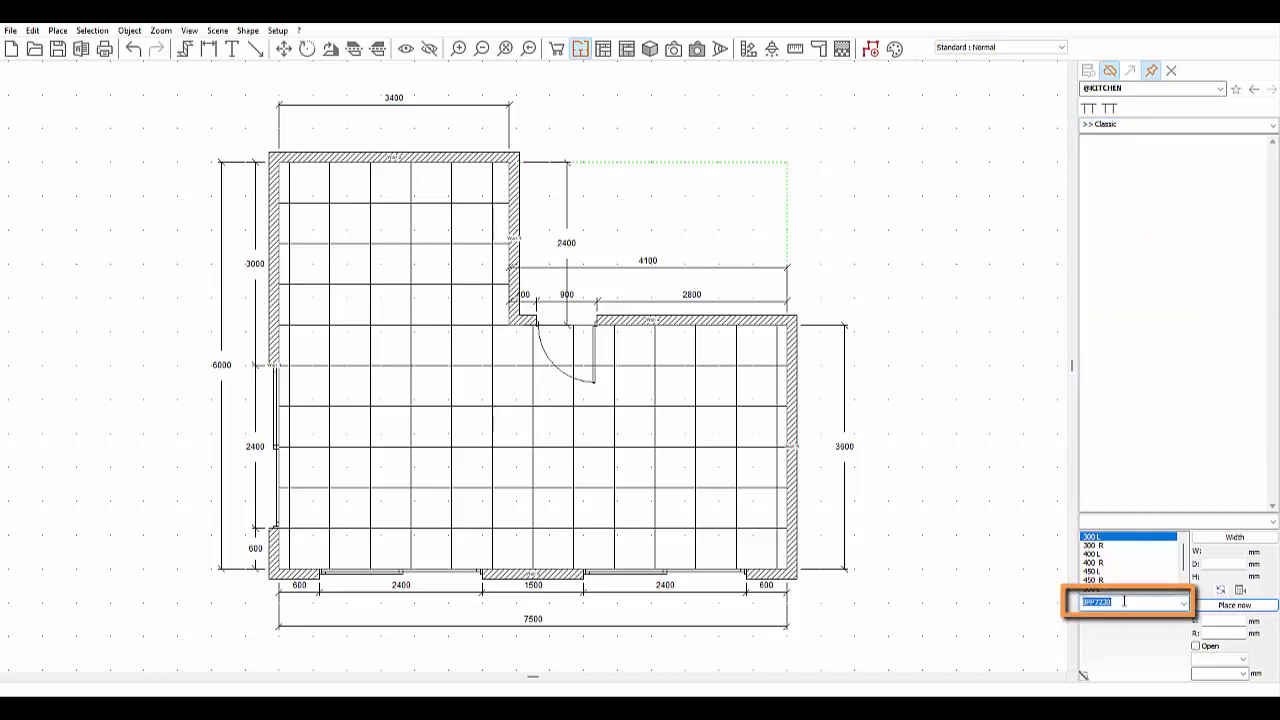
pyautogui.write('ba7')
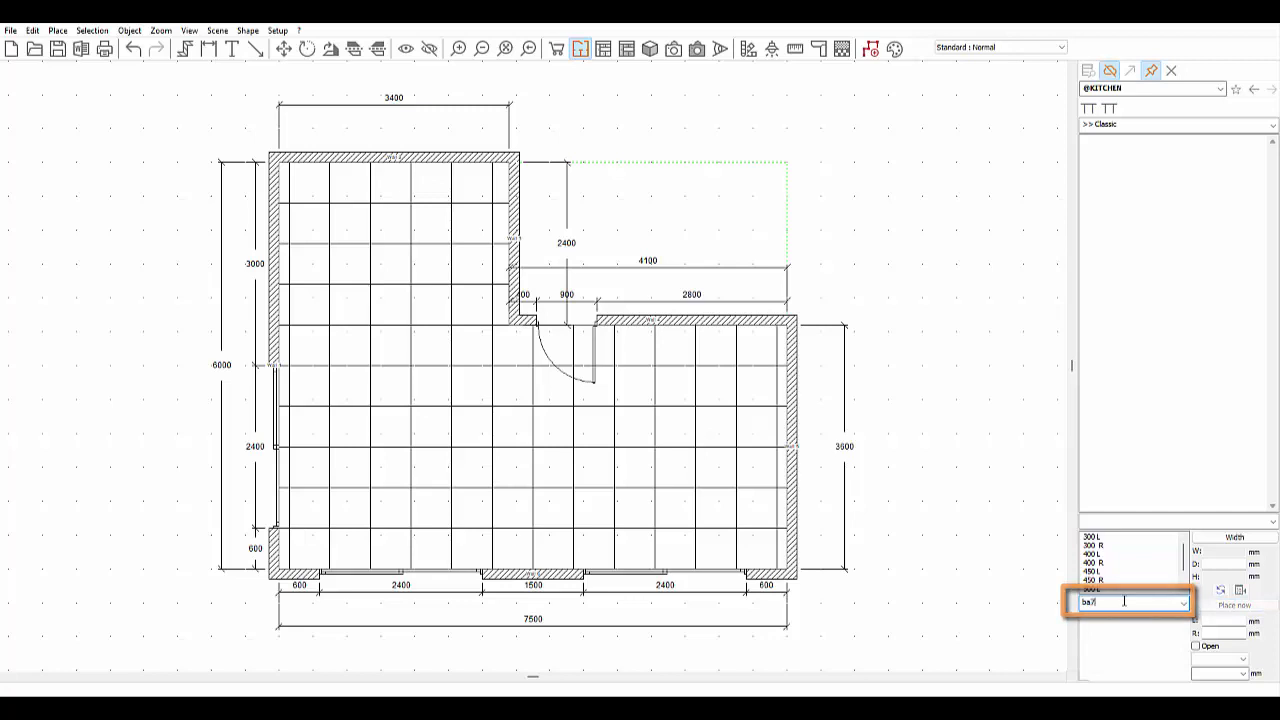
pyautogui.write('2110')
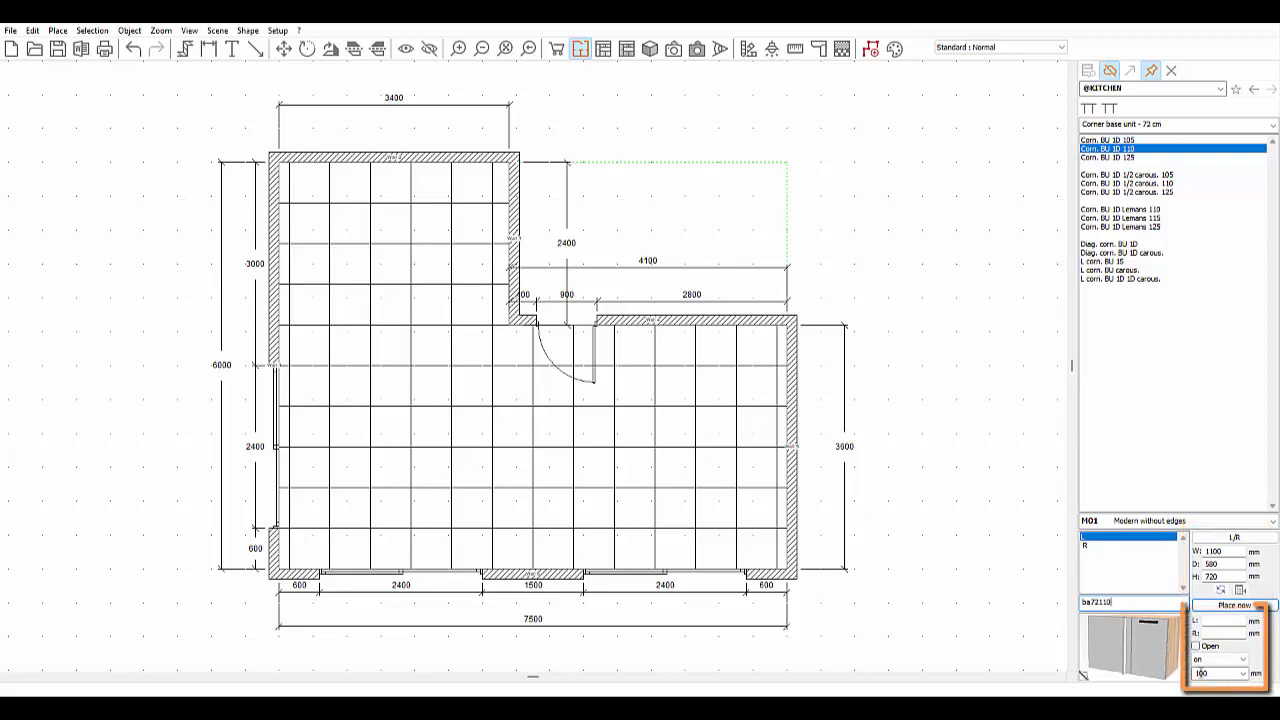
pyautogui.click(1222, 674)
# - Check the side clearances, then drop the Corn. BU 1D 110 corner unit into the upper section's top-right corner
pyautogui.click(1219, 633)
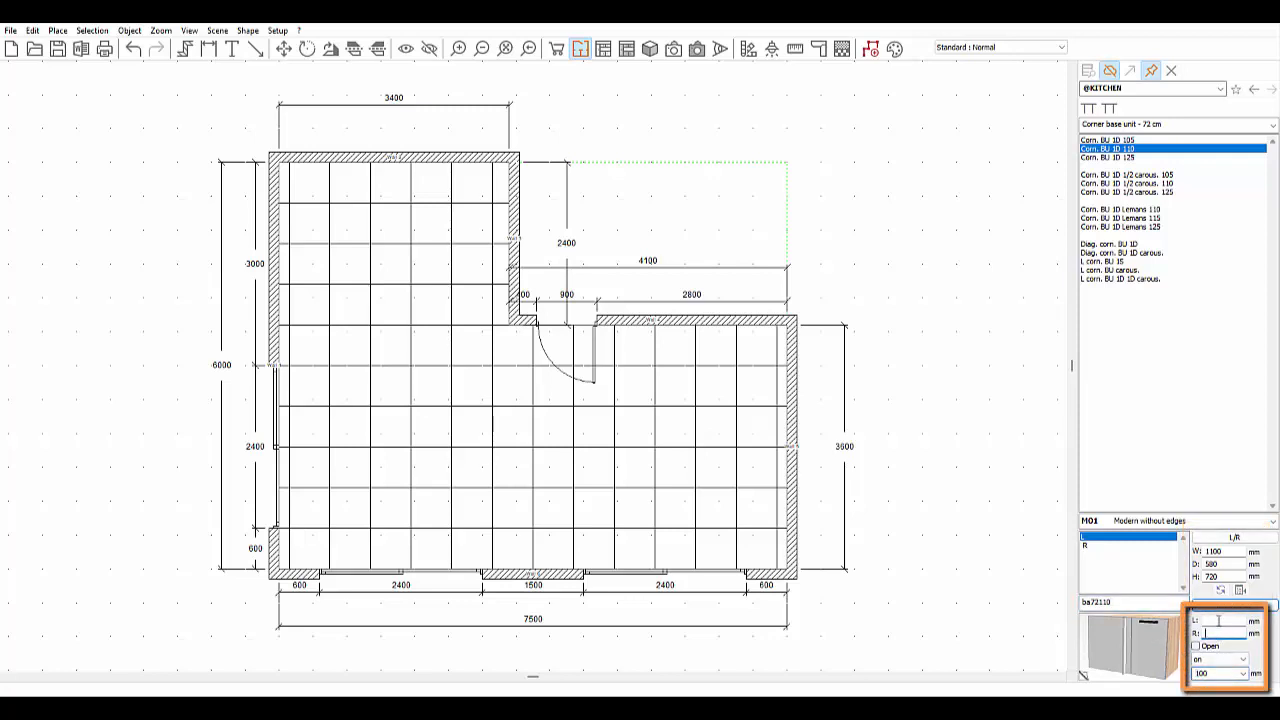
pyautogui.click(1219, 621)
pyautogui.moveTo(1142, 642); pyautogui.dragTo(476, 180)
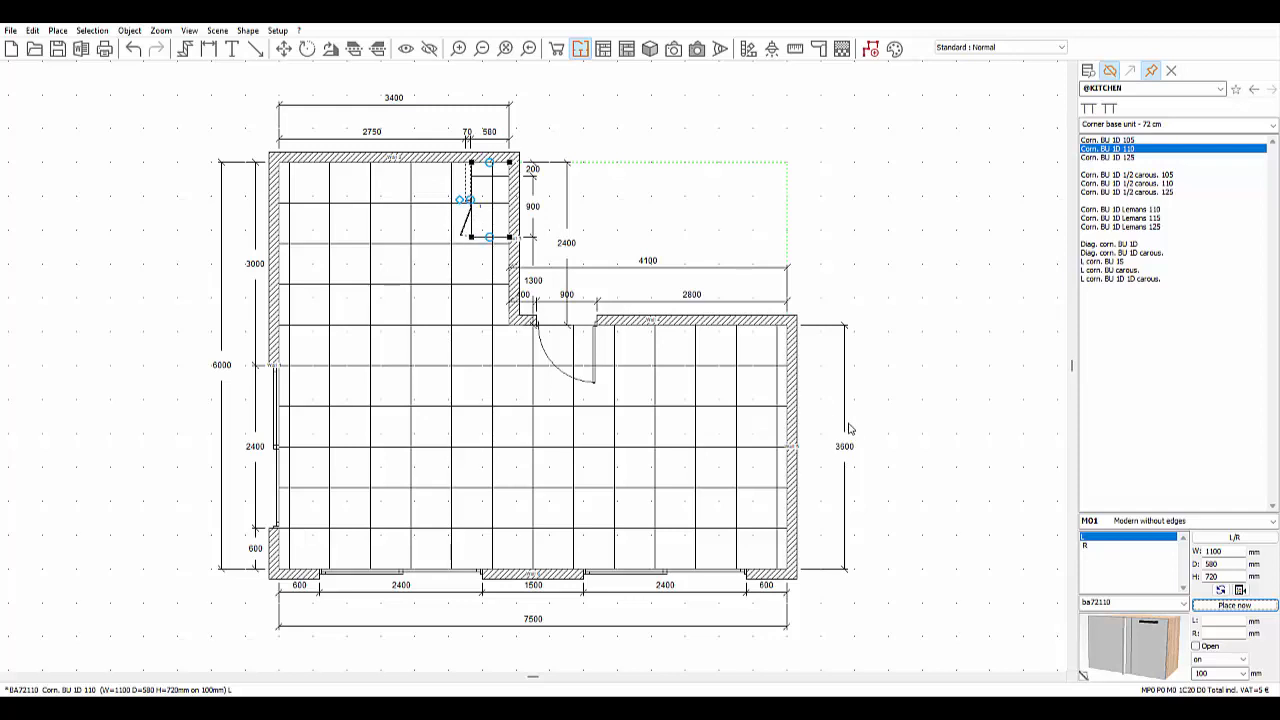
# - Place the hob unit bv3t7280, drawer base b2t7240 and sink unit bse2t7290 along the walls
pyautogui.doubleClick(1122, 603)
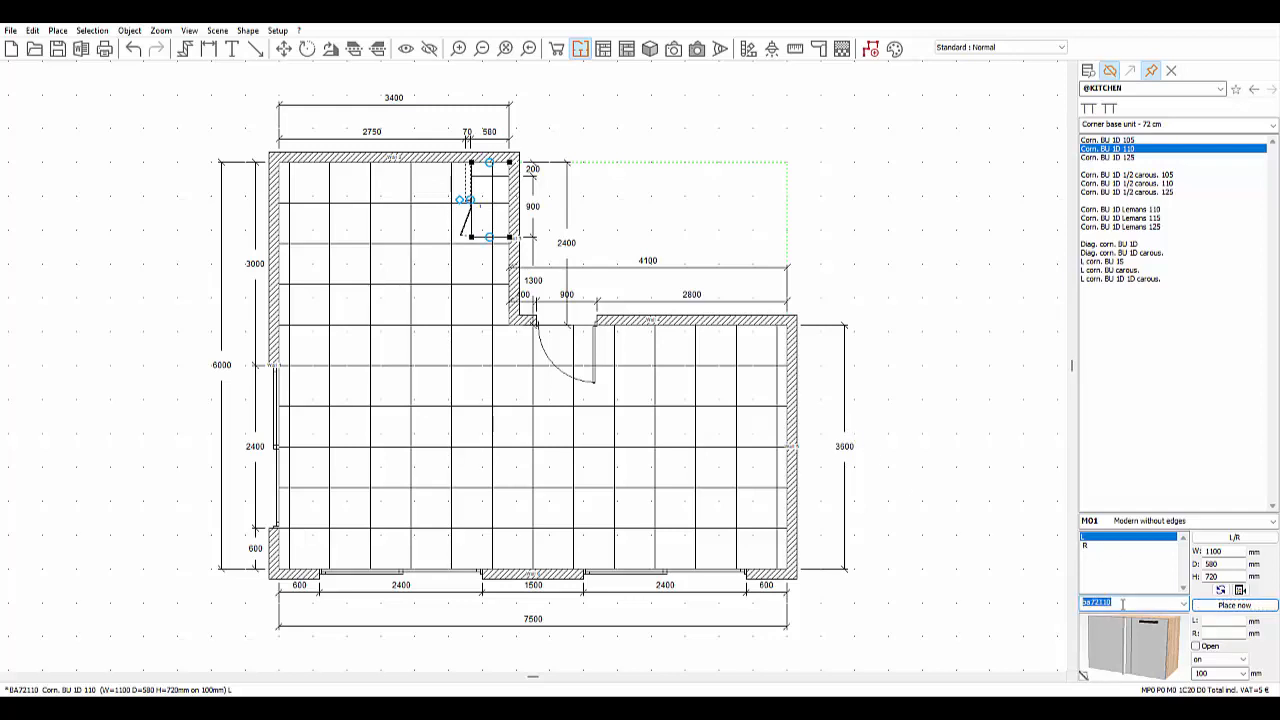
pyautogui.write('bv3t72')
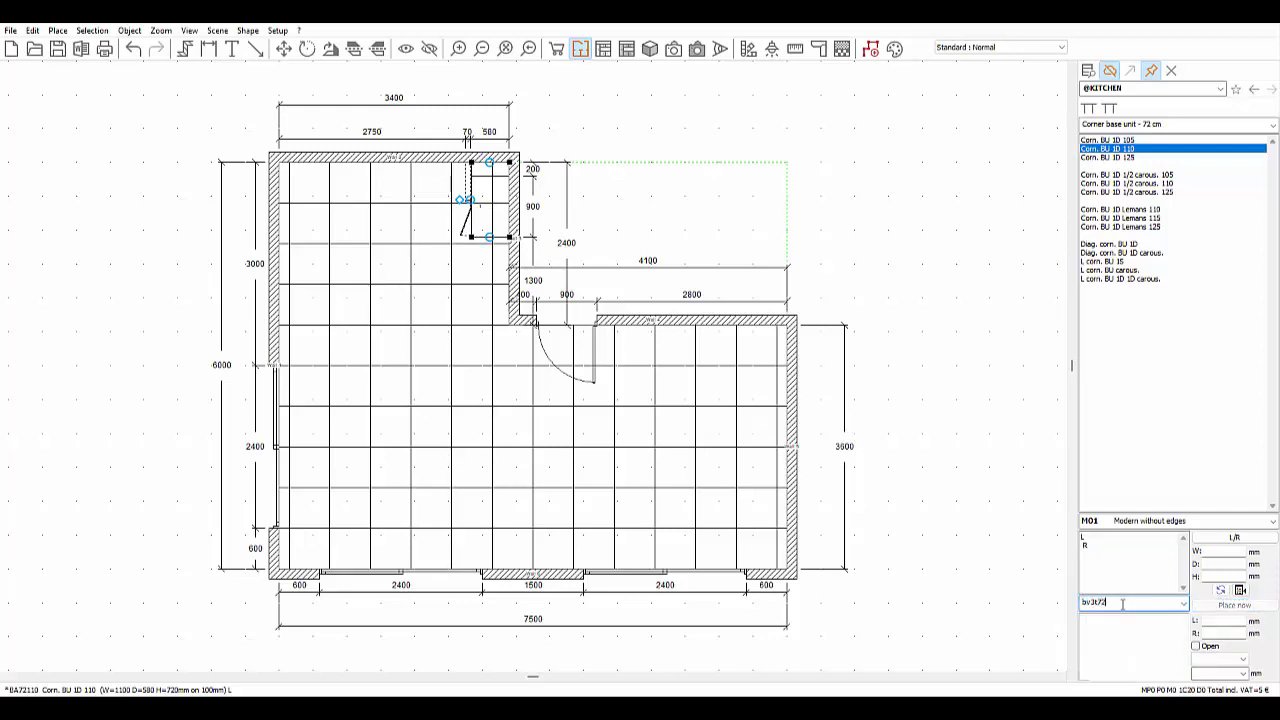
pyautogui.write('80')
pyautogui.press('Return')
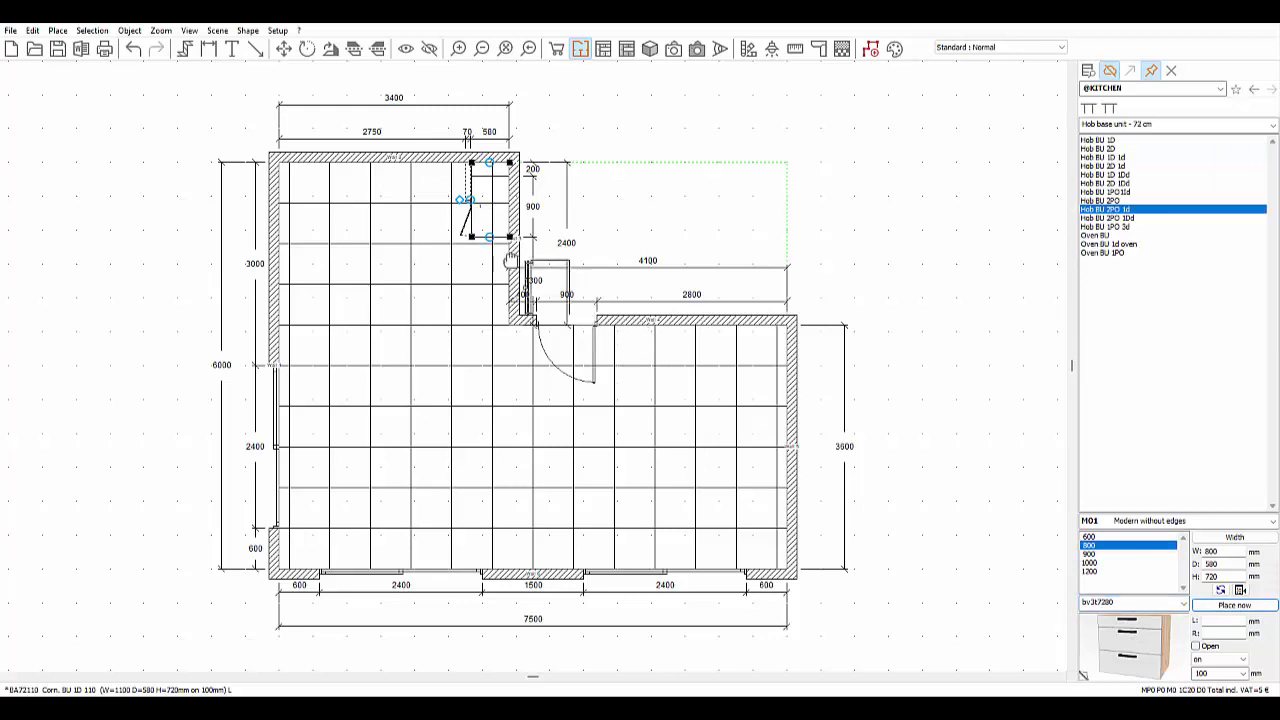
pyautogui.click(505, 290)
pyautogui.doubleClick(1128, 601)
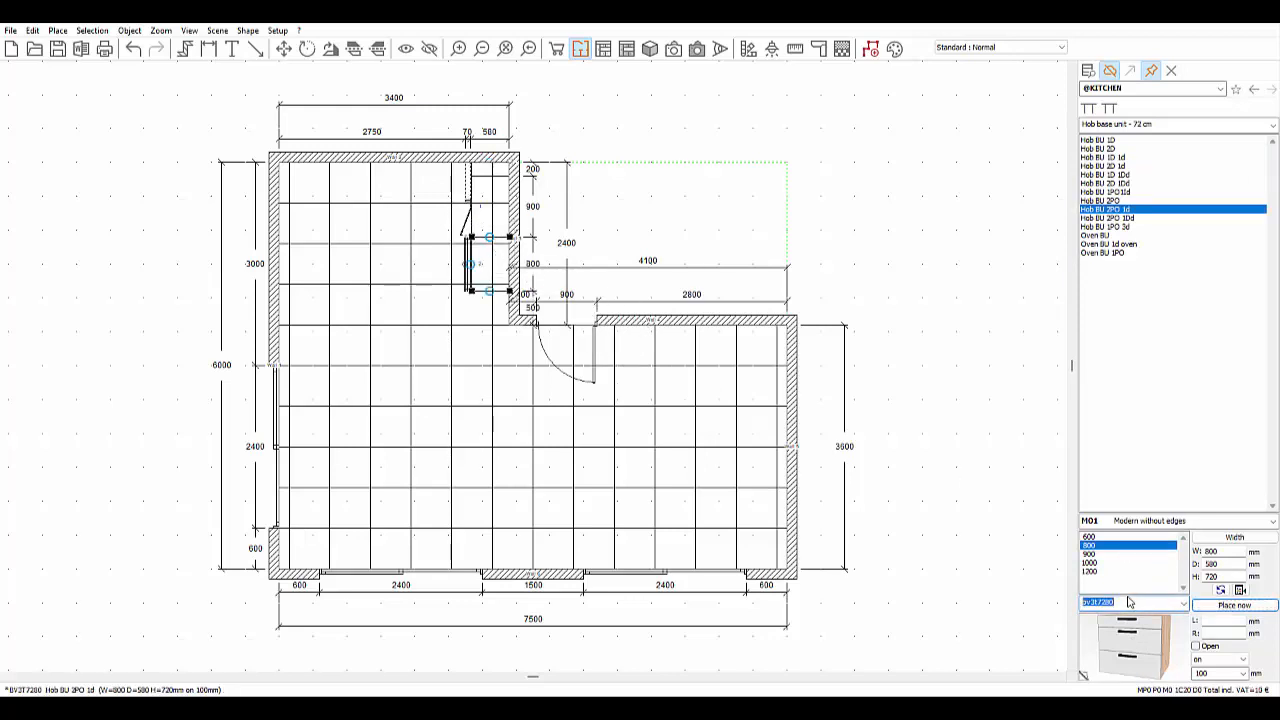
pyautogui.write('b2t7240')
pyautogui.press('Return')
pyautogui.doubleClick(1126, 601)
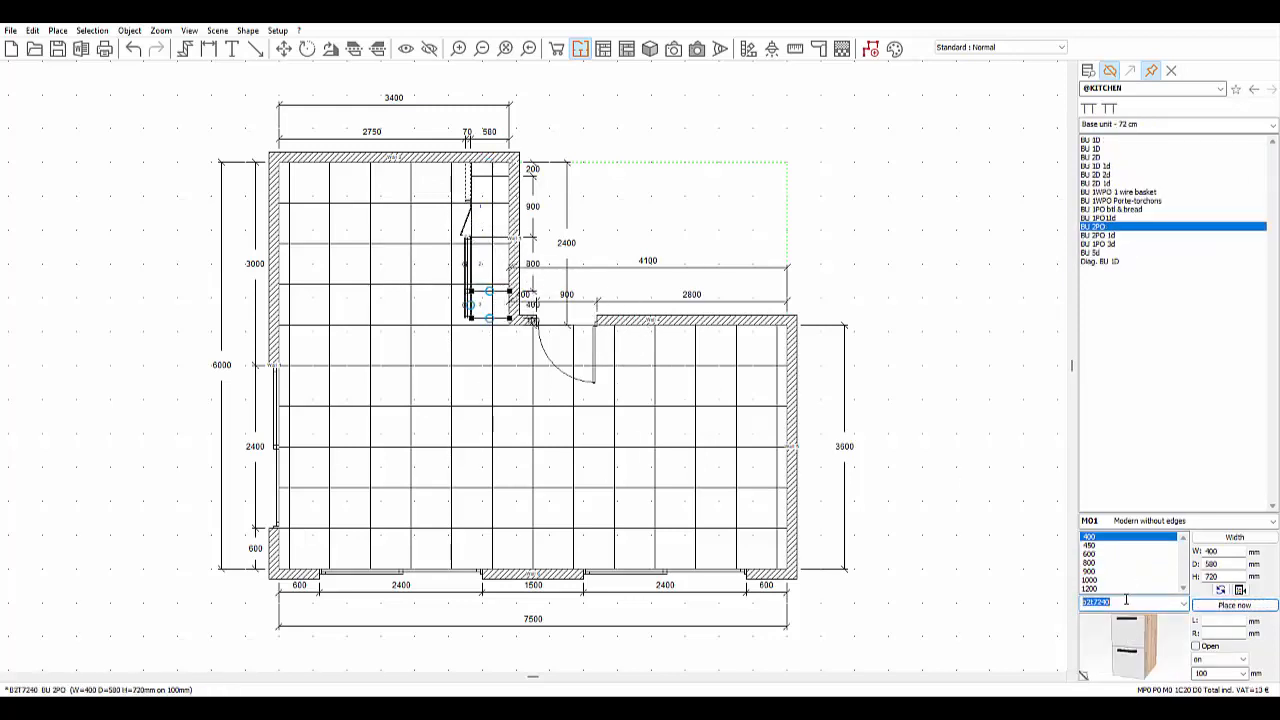
pyautogui.write('bse2t7290')
pyautogui.click(426, 172)
# - Add dishwasher door hlv7260, tall oven a201fo70, fridge unit a201frb, and enter filler code ffa201
pyautogui.doubleClick(1123, 601)
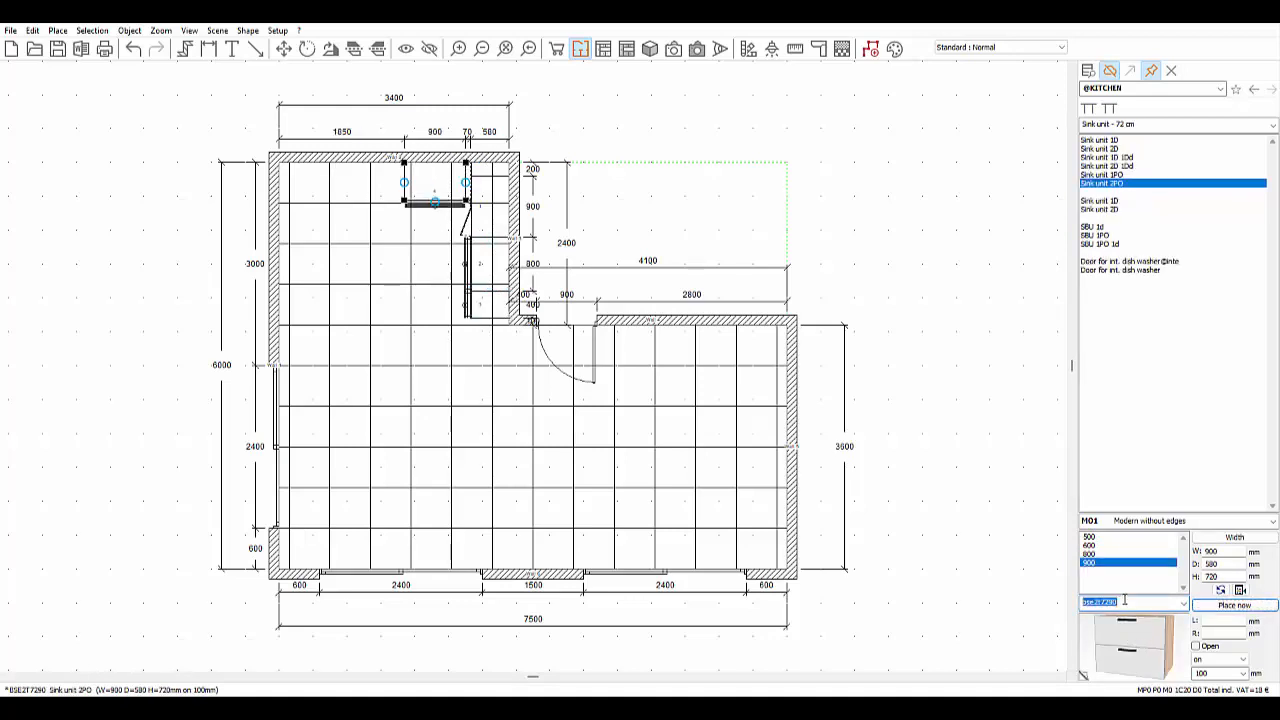
pyautogui.write('hlv7260')
pyautogui.press('Return')
pyautogui.doubleClick(1108, 602)
pyautogui.write('a20')
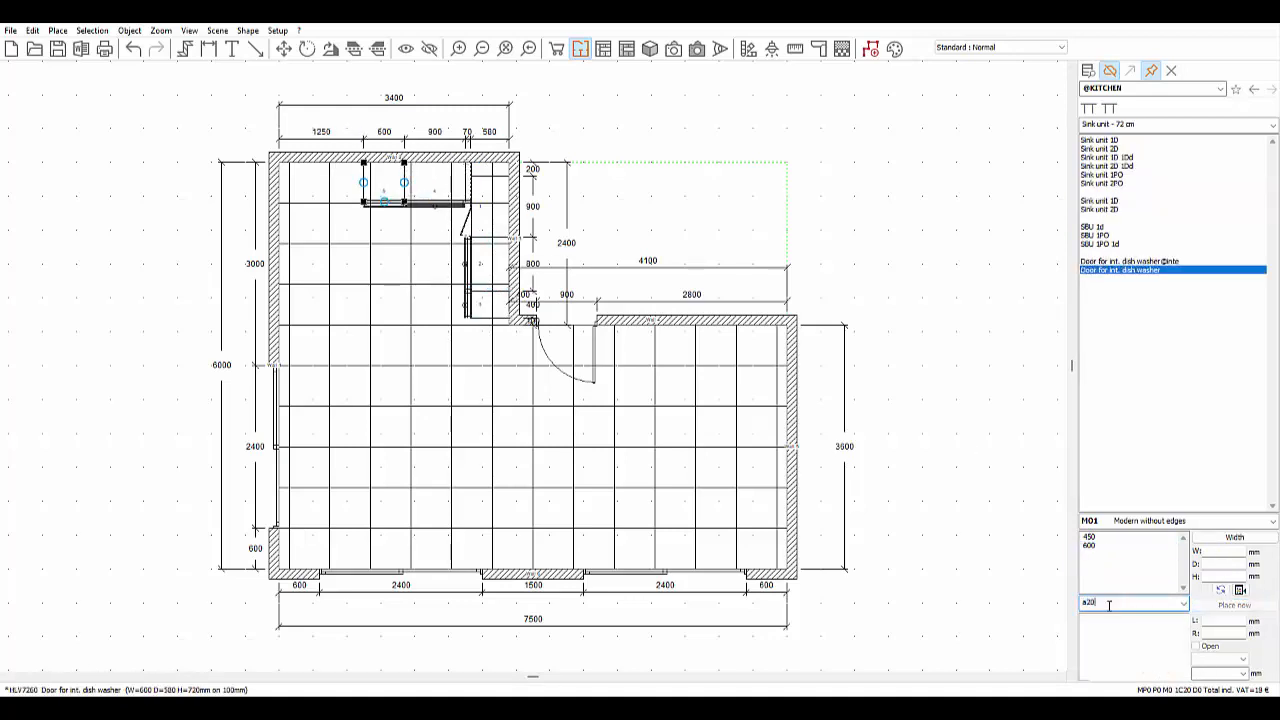
pyautogui.write('1fo70')
pyautogui.press('Return')
pyautogui.doubleClick(1108, 602)
pyautogui.write('a201frb')
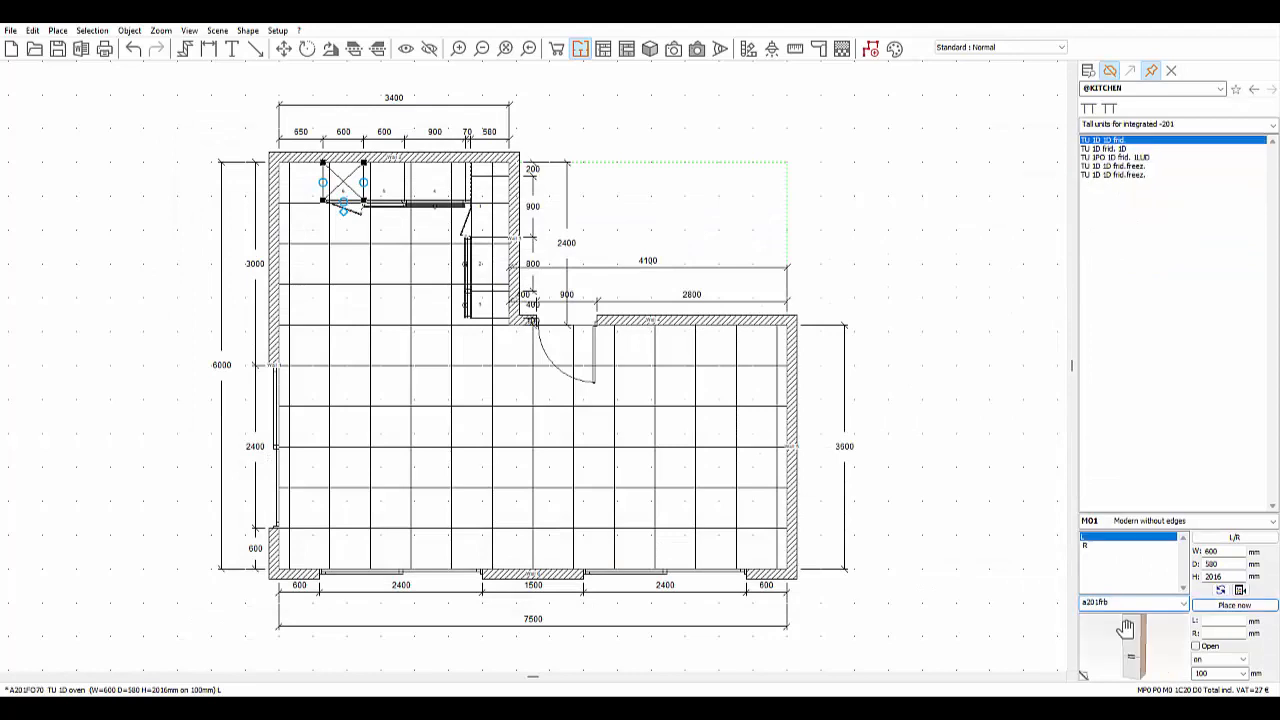
pyautogui.press('Return')
pyautogui.click(609, 551)
pyautogui.doubleClick(1108, 602)
pyautogui.write('ffa201')
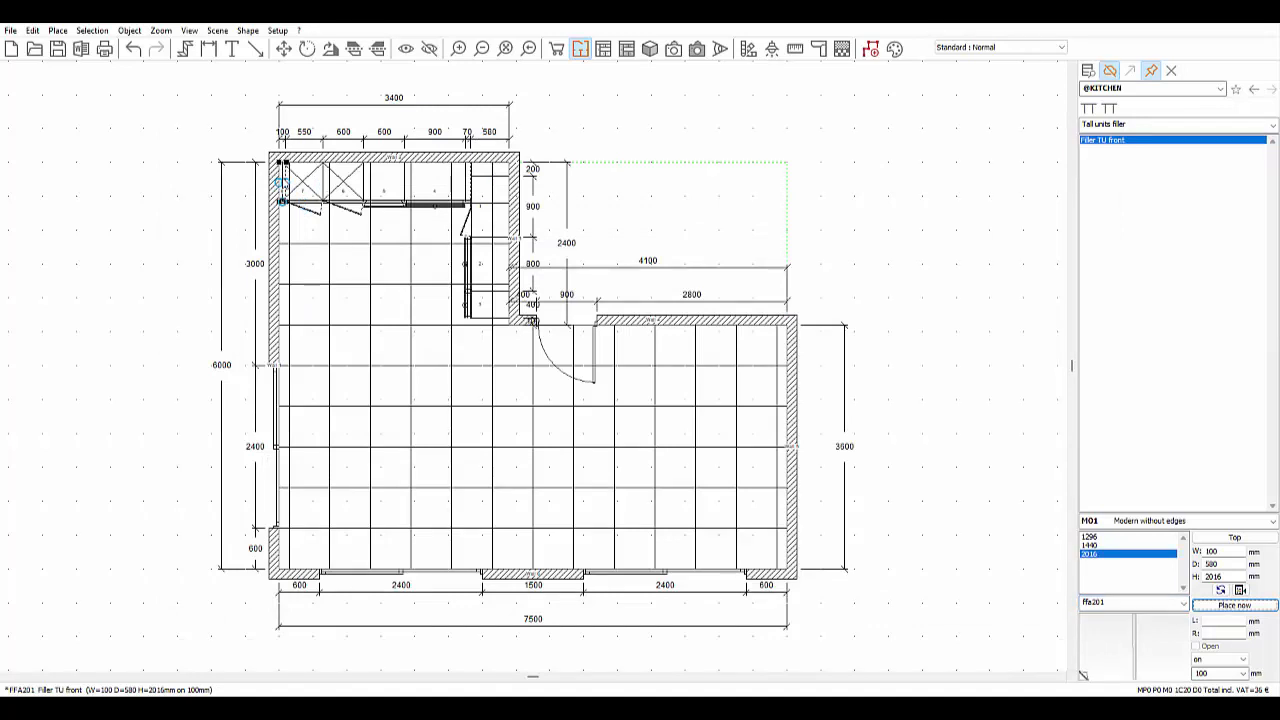
# - Enter 50 in the Dimensions dialog's Width field to narrow the tall end filler to 50 mm
pyautogui.scroll(6, 285, 175)
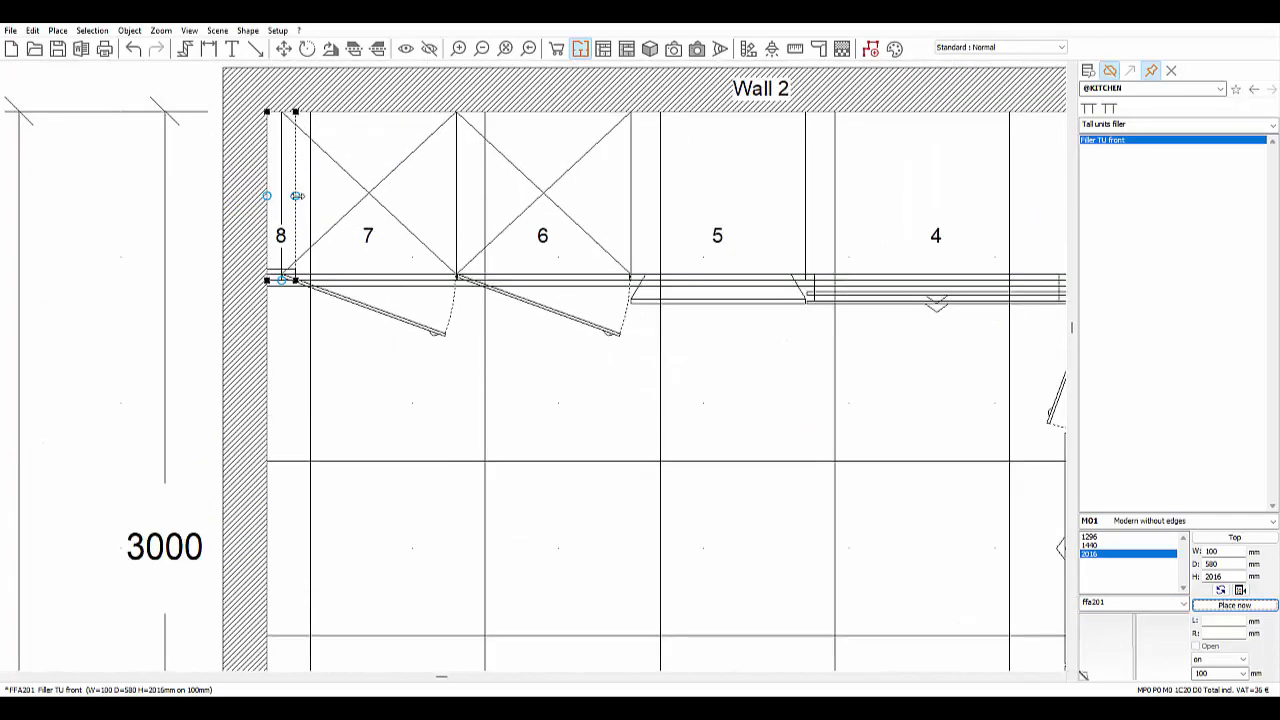
pyautogui.click(297, 196)
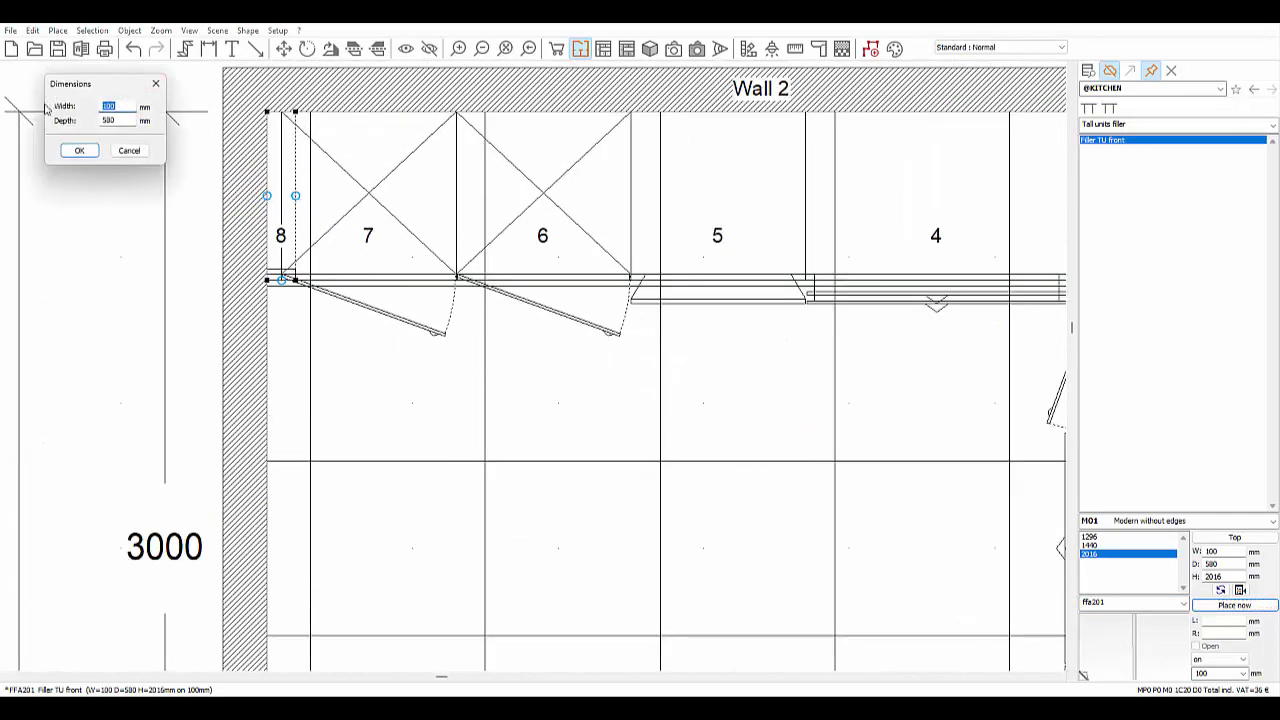
pyautogui.write('50')
pyautogui.press('Return')
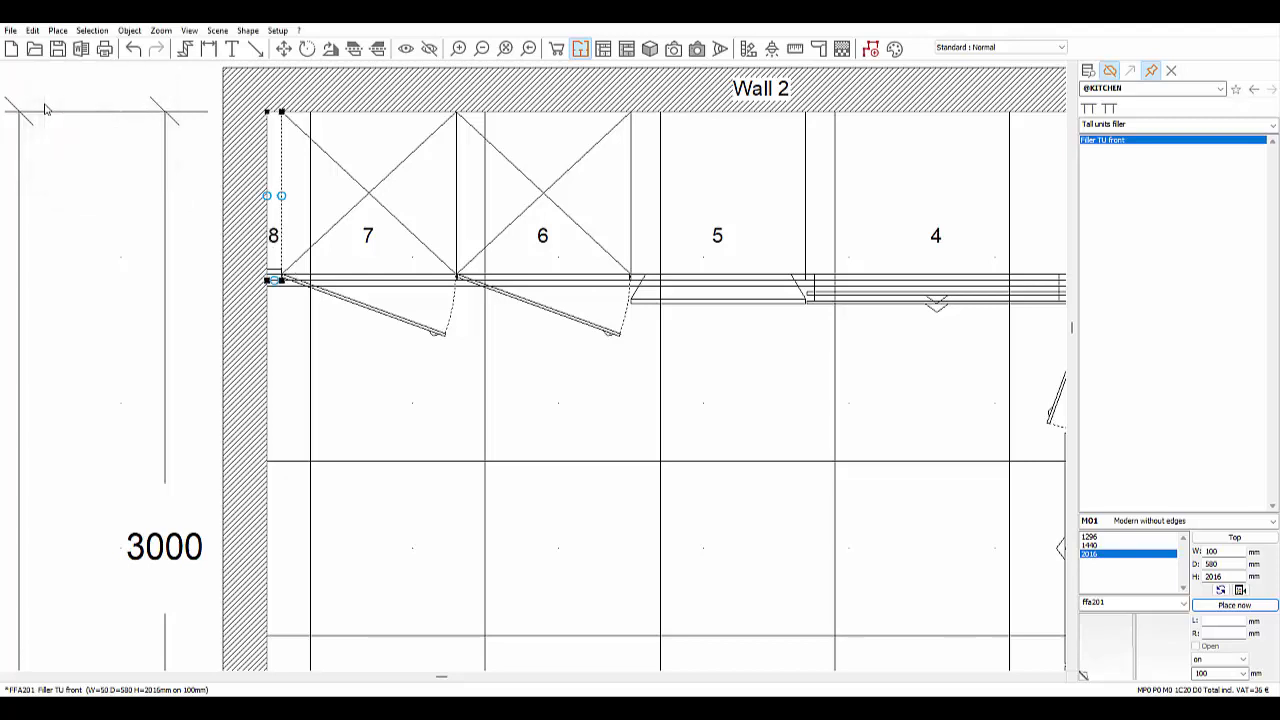
pyautogui.scroll(2, 250, 180)
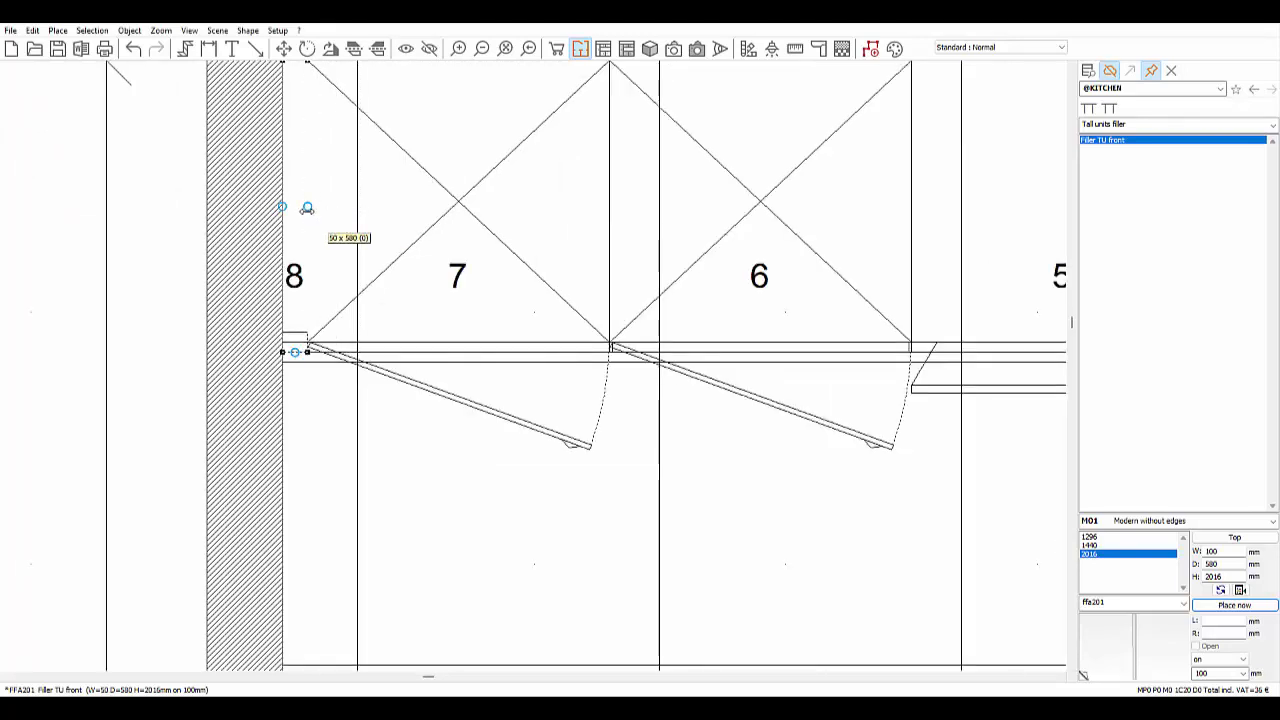
pyautogui.scroll(-2, 340, 415)
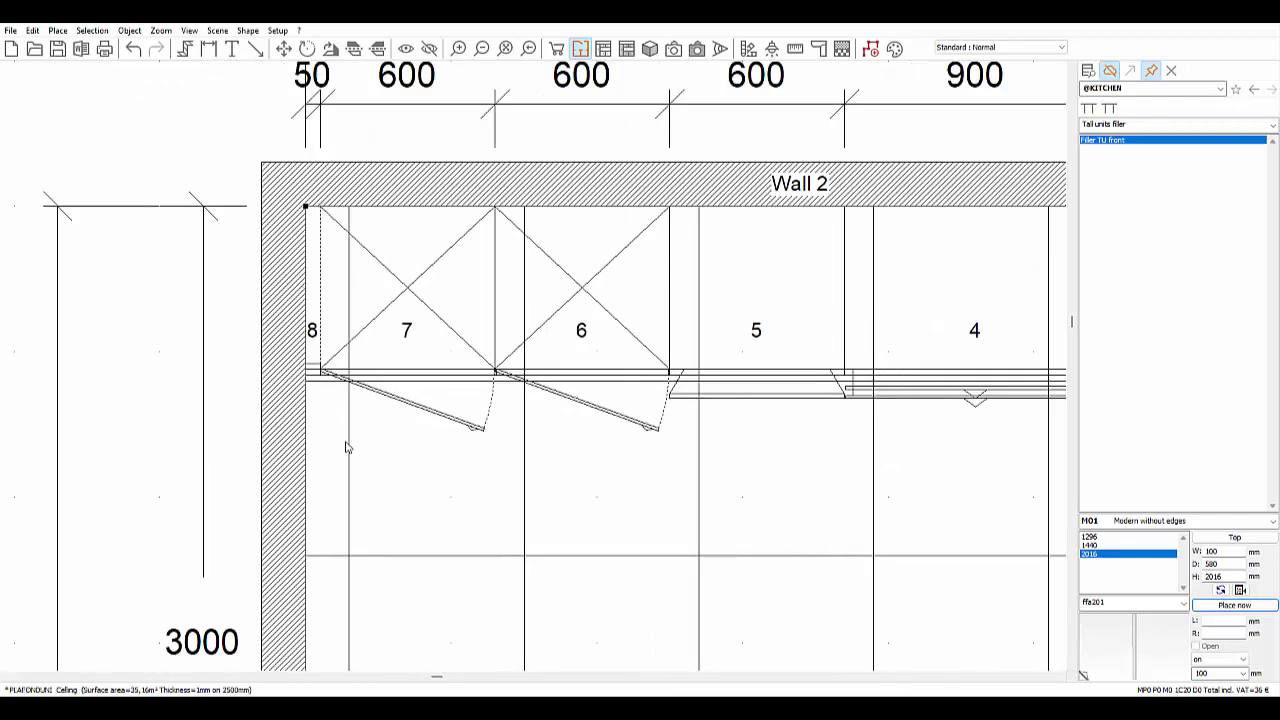
pyautogui.scroll(-5, 346, 447)
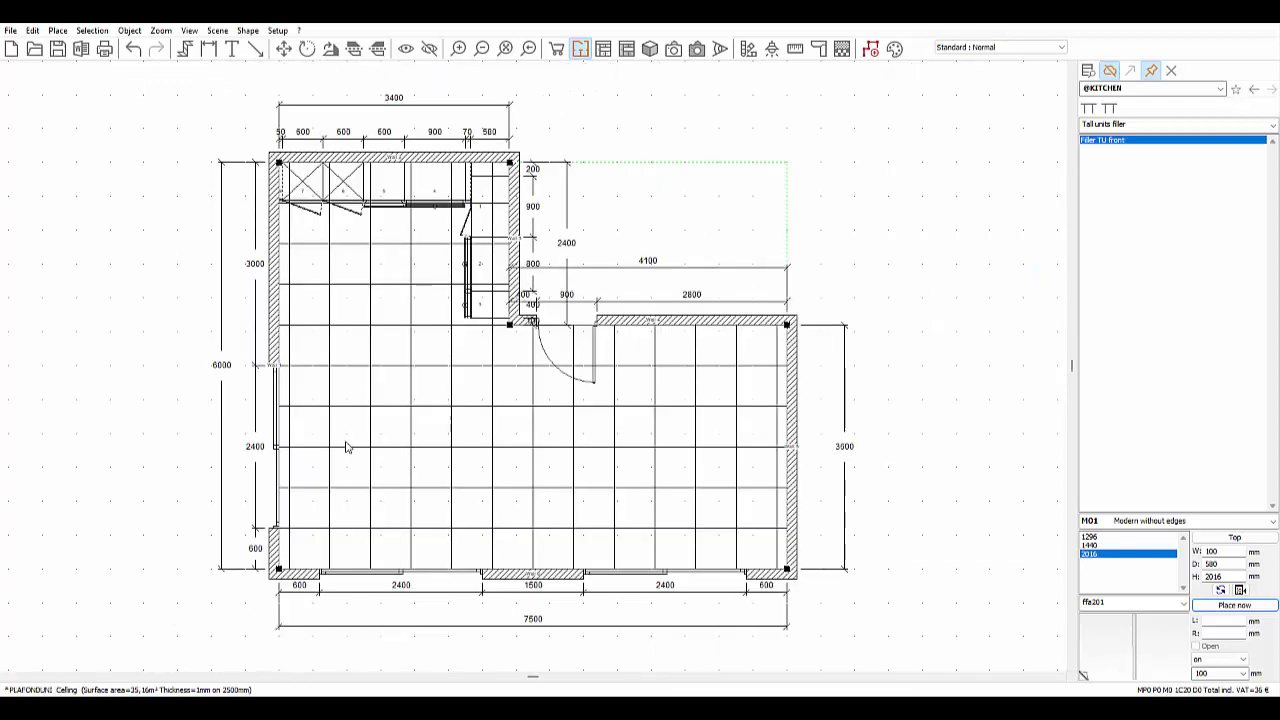
pyautogui.click(658, 242)
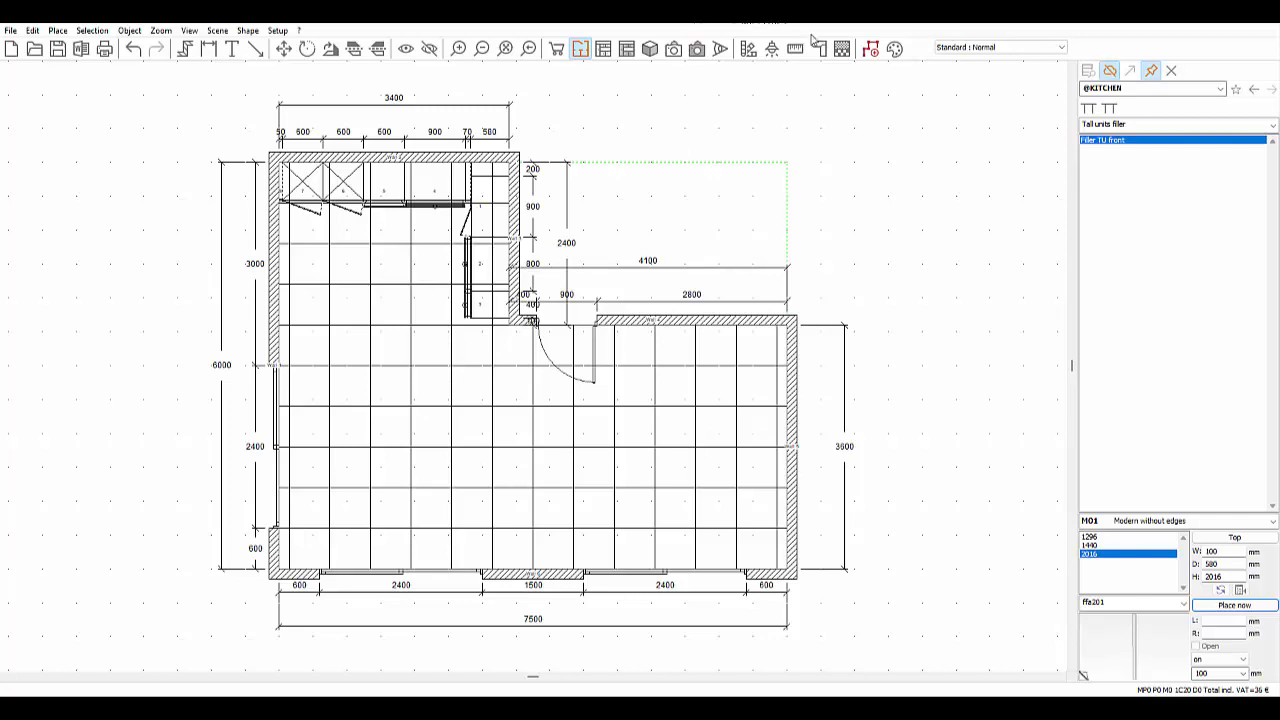
# - Auto-generate the Plinth 100 and San Remo Oak worktop, with edges, pelmet and cornice left off
pyautogui.click(215, 30)
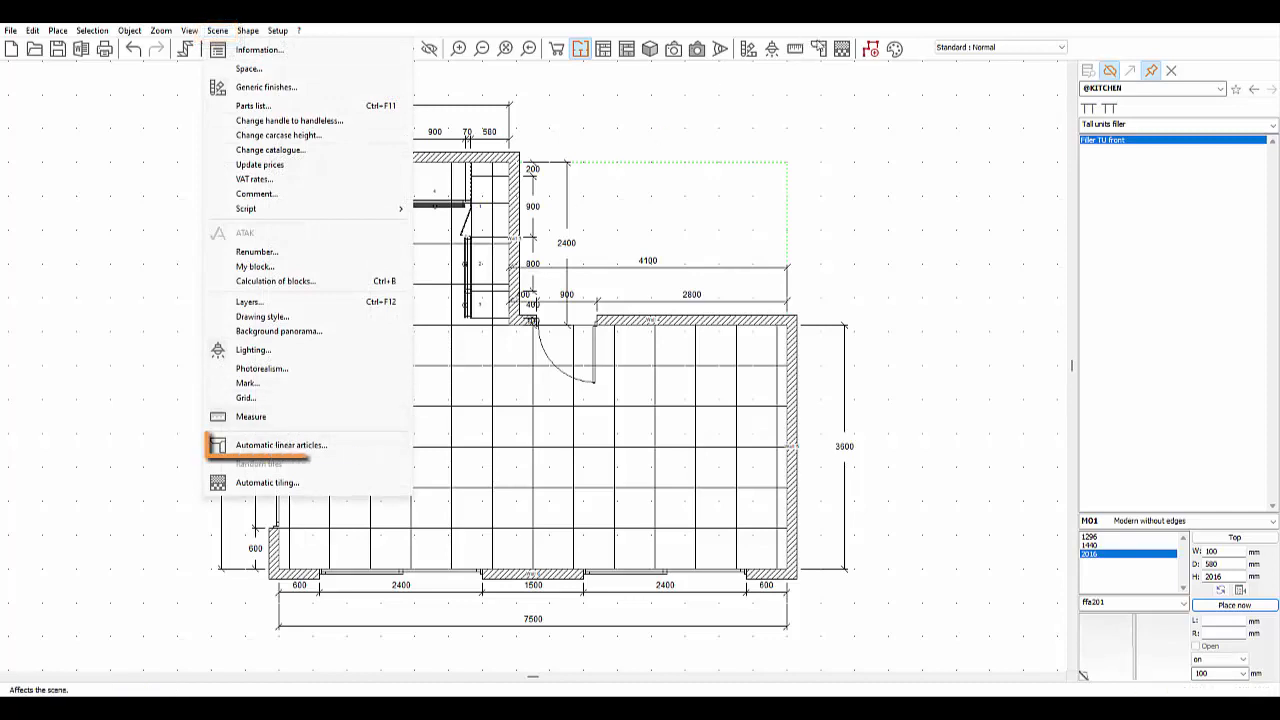
pyautogui.click(822, 54)
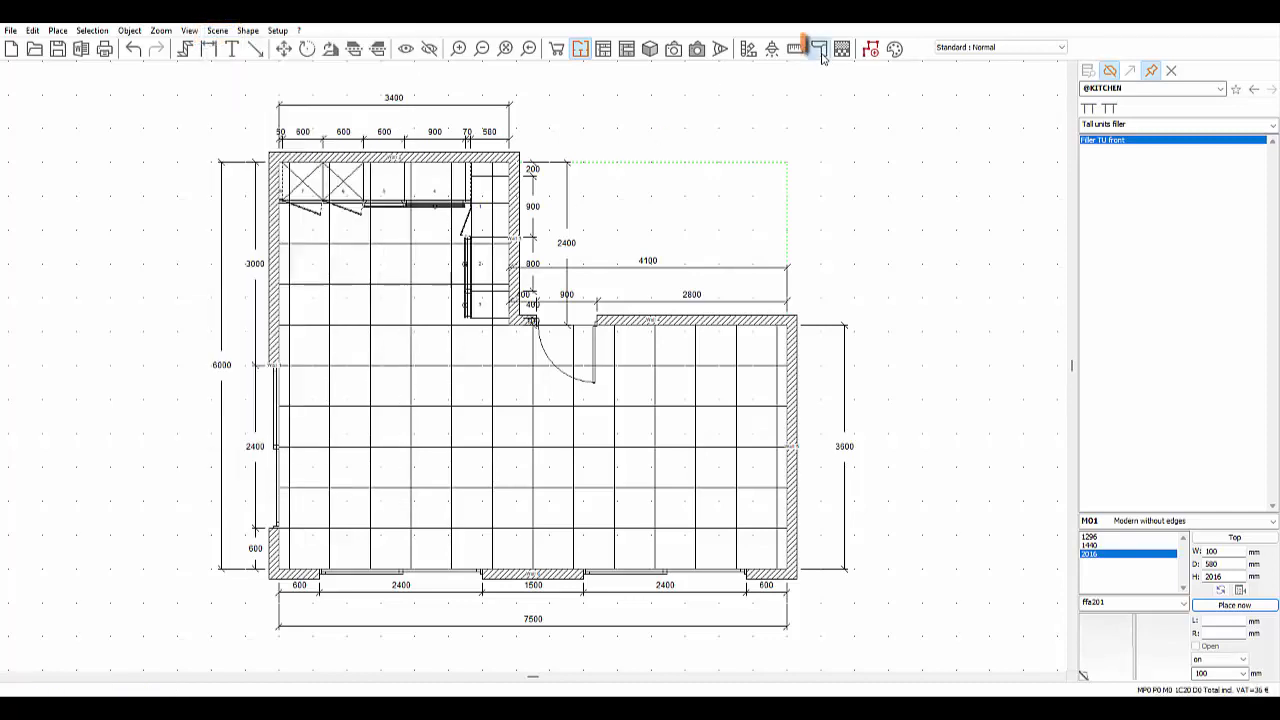
pyautogui.click(822, 54)
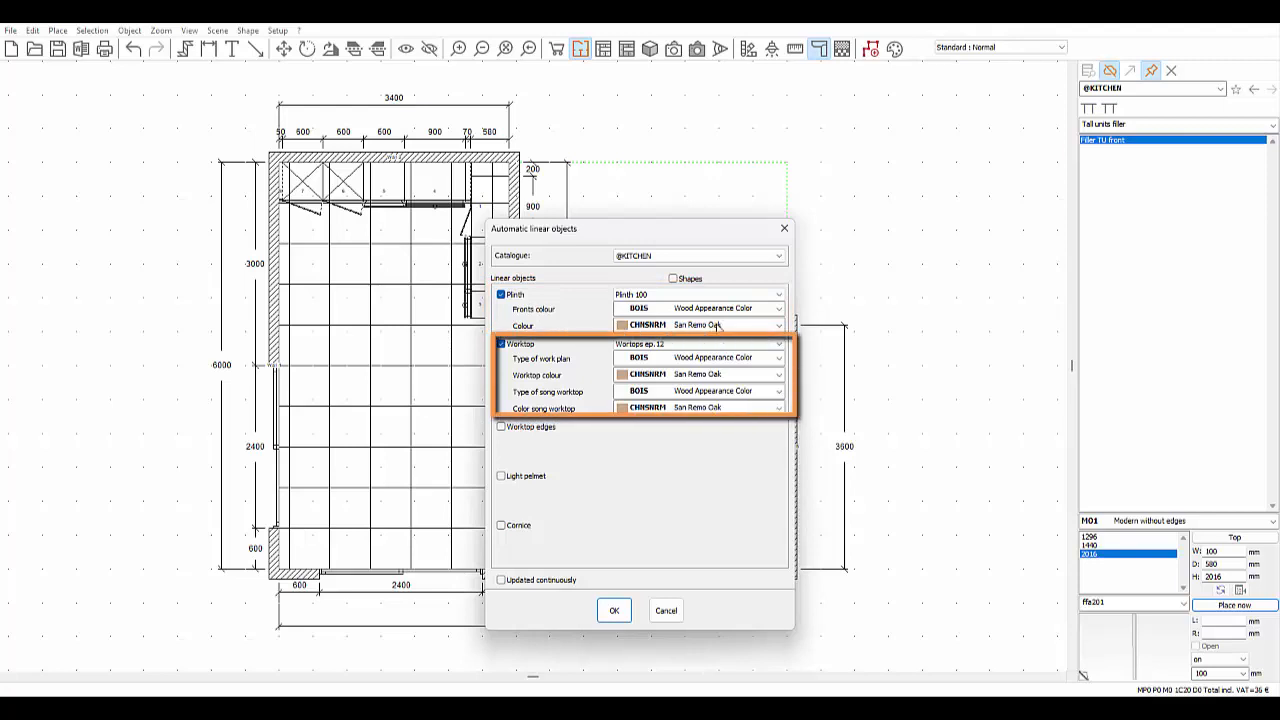
pyautogui.click(502, 428)
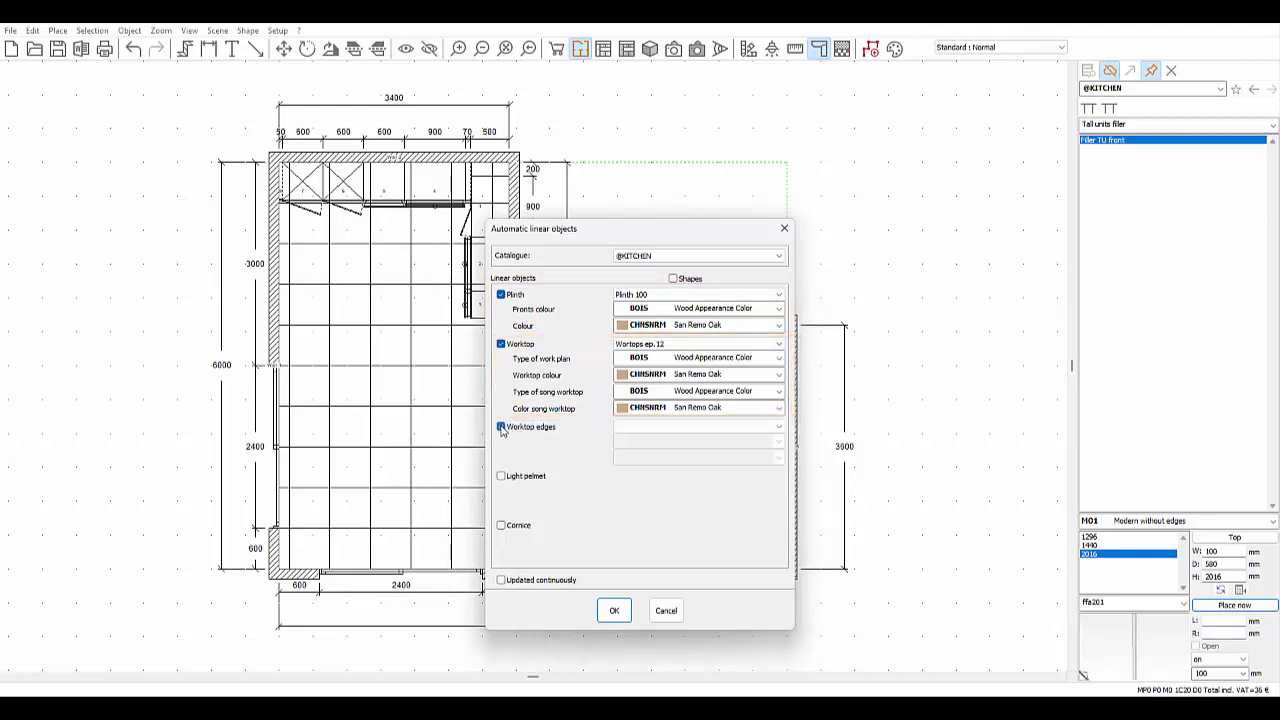
pyautogui.click(502, 428)
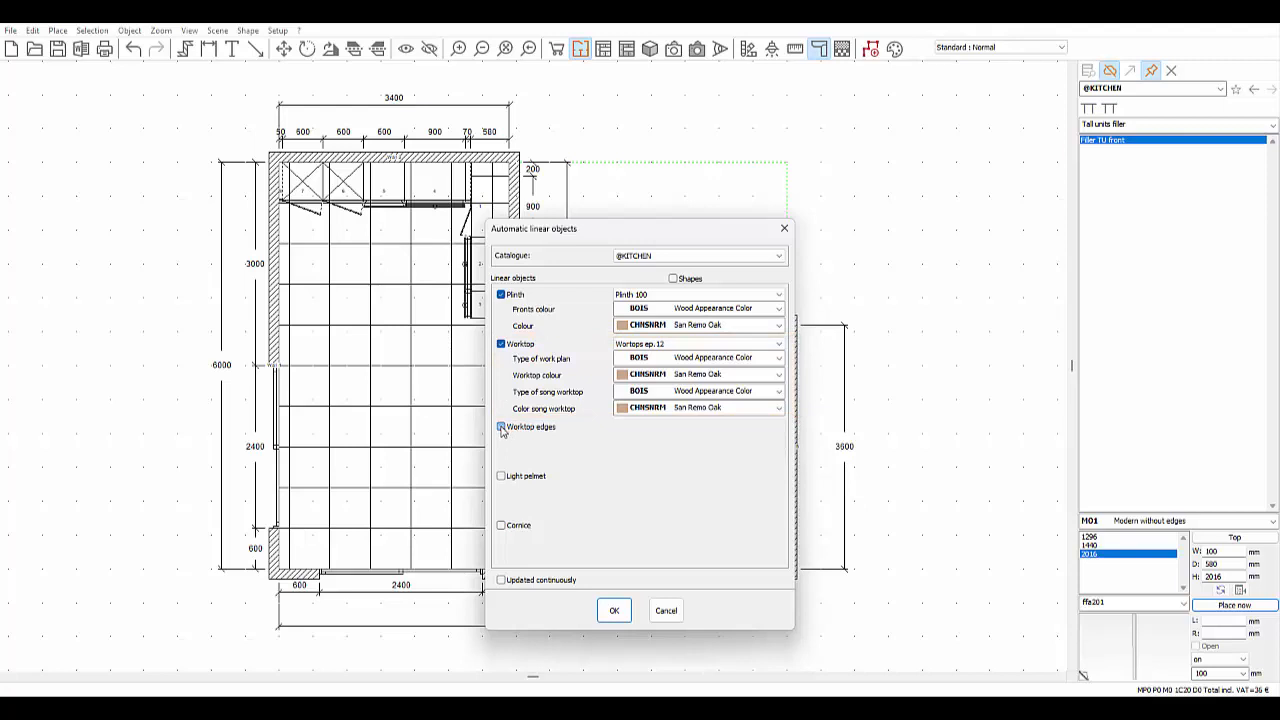
pyautogui.click(501, 477)
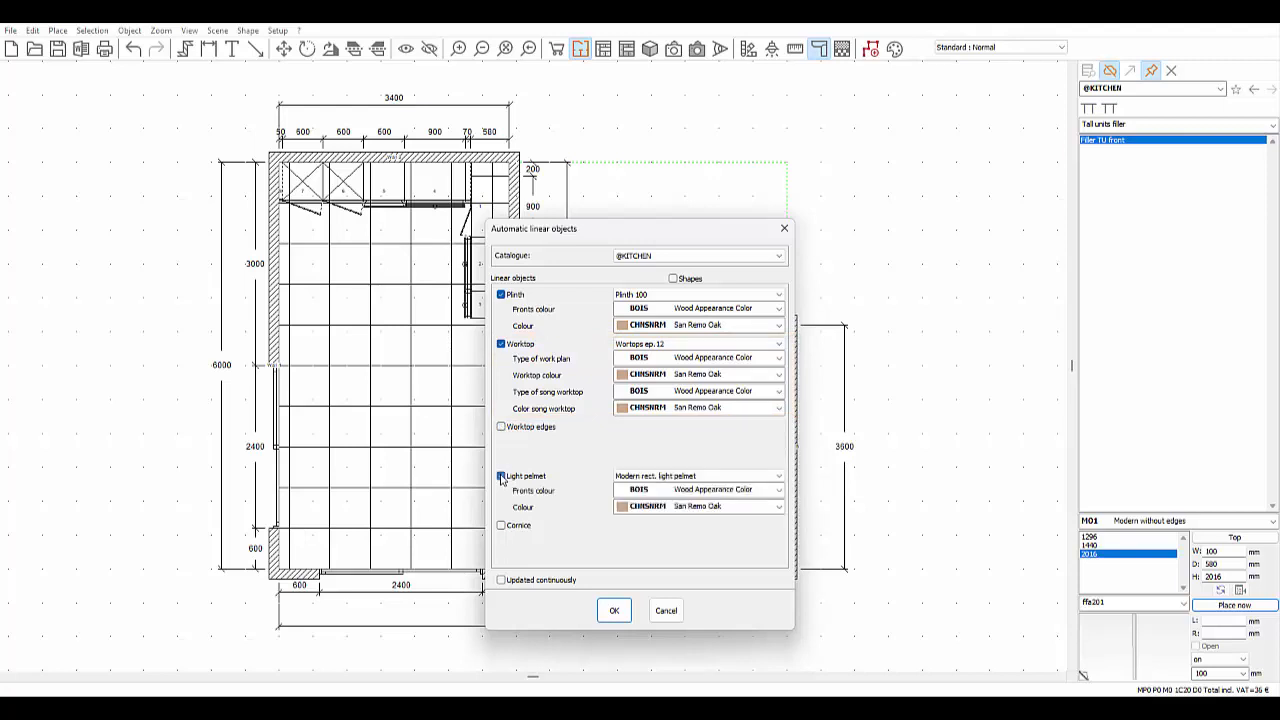
pyautogui.click(502, 477)
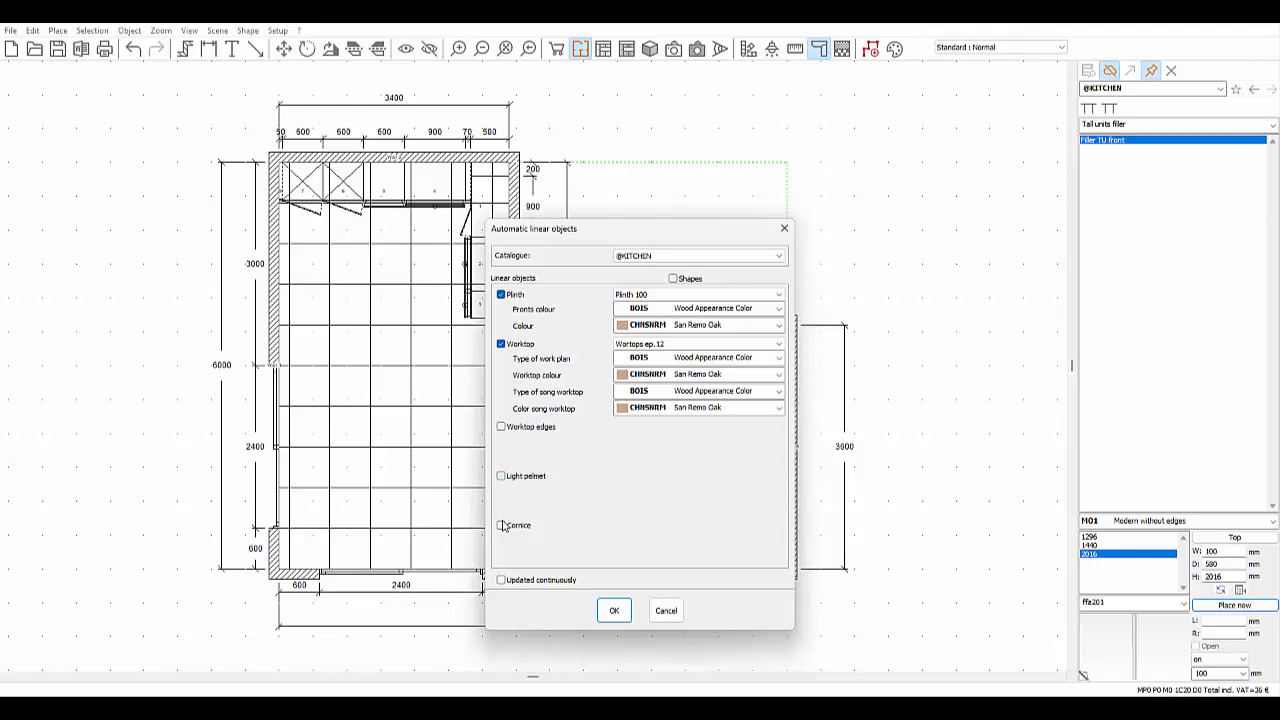
pyautogui.click(502, 526)
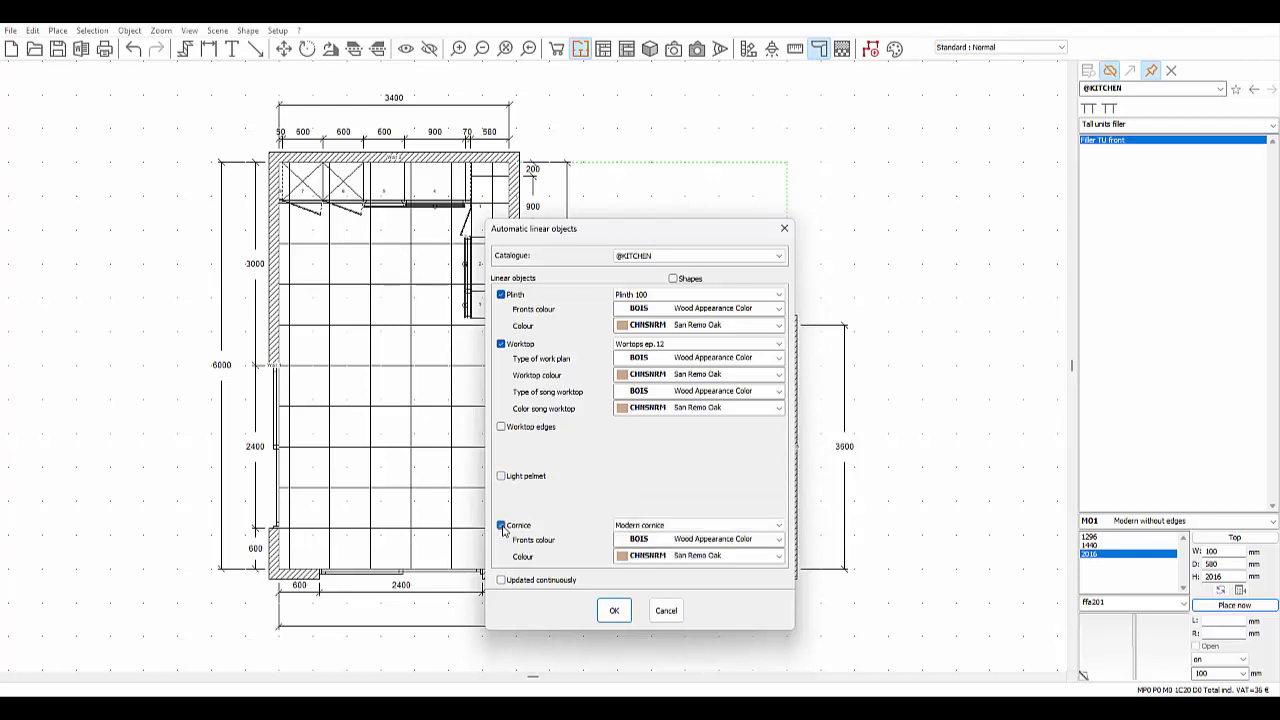
pyautogui.click(502, 526)
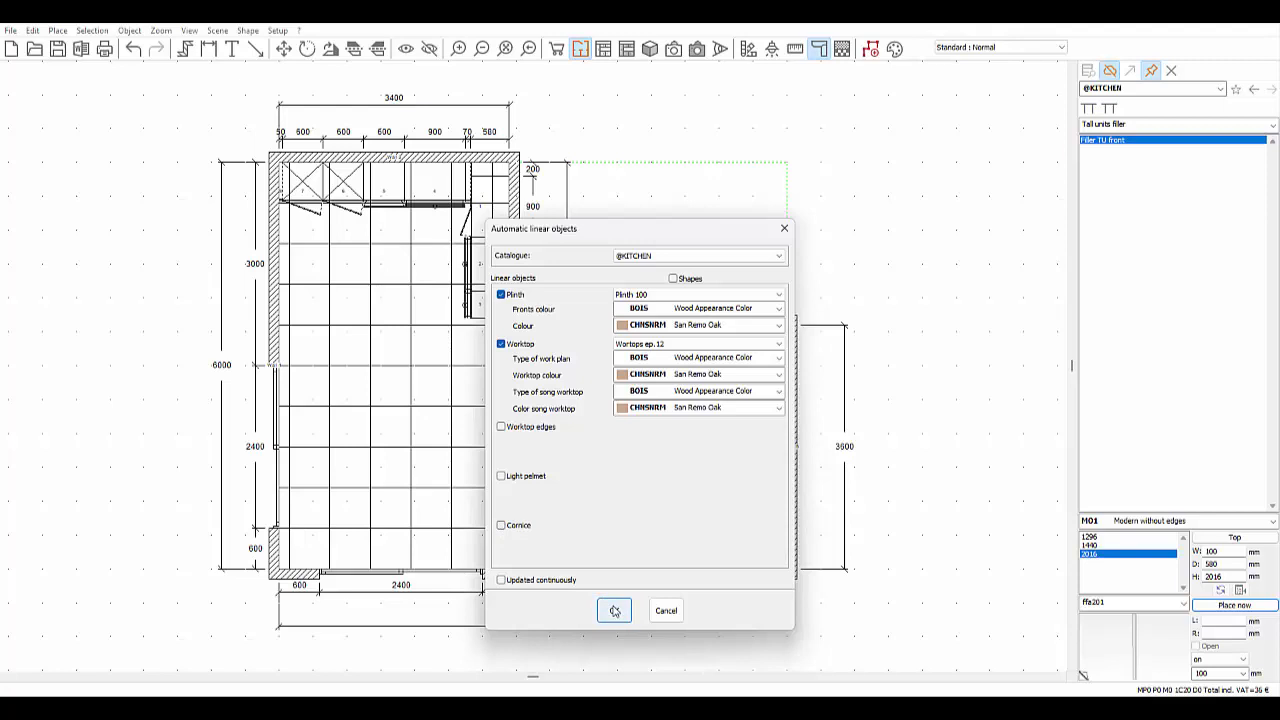
pyautogui.click(614, 610)
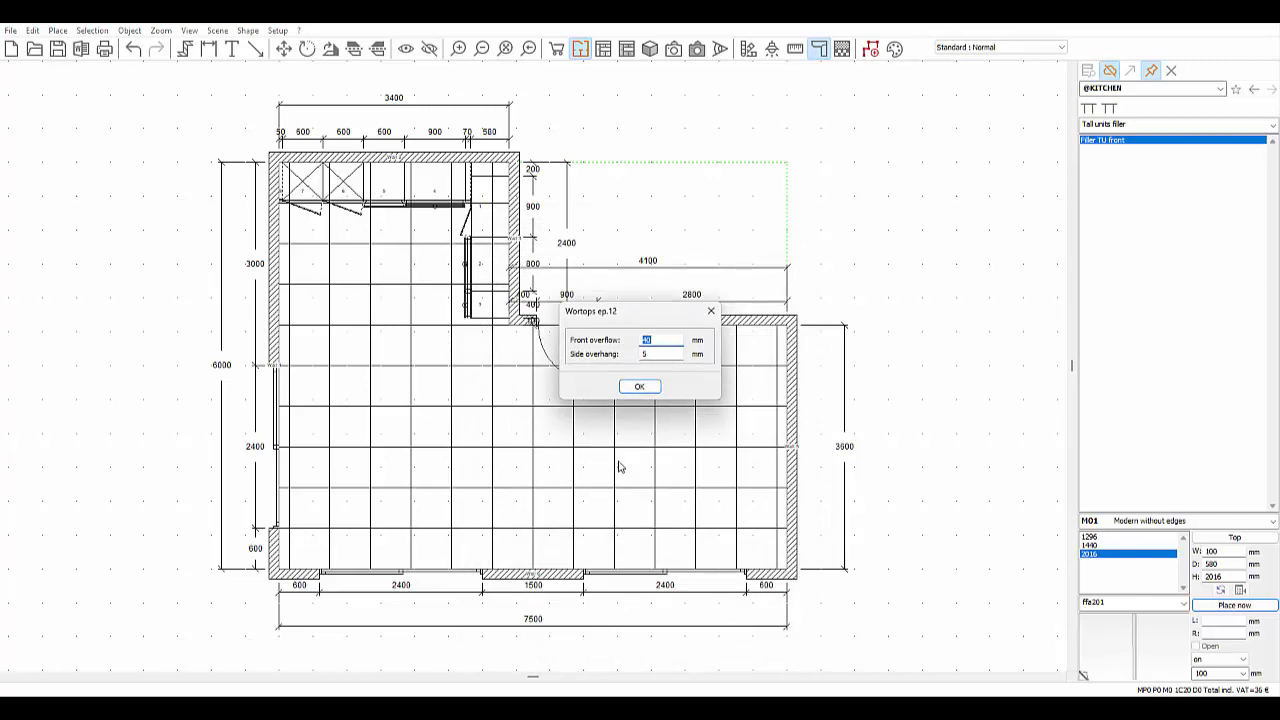
pyautogui.click(640, 387)
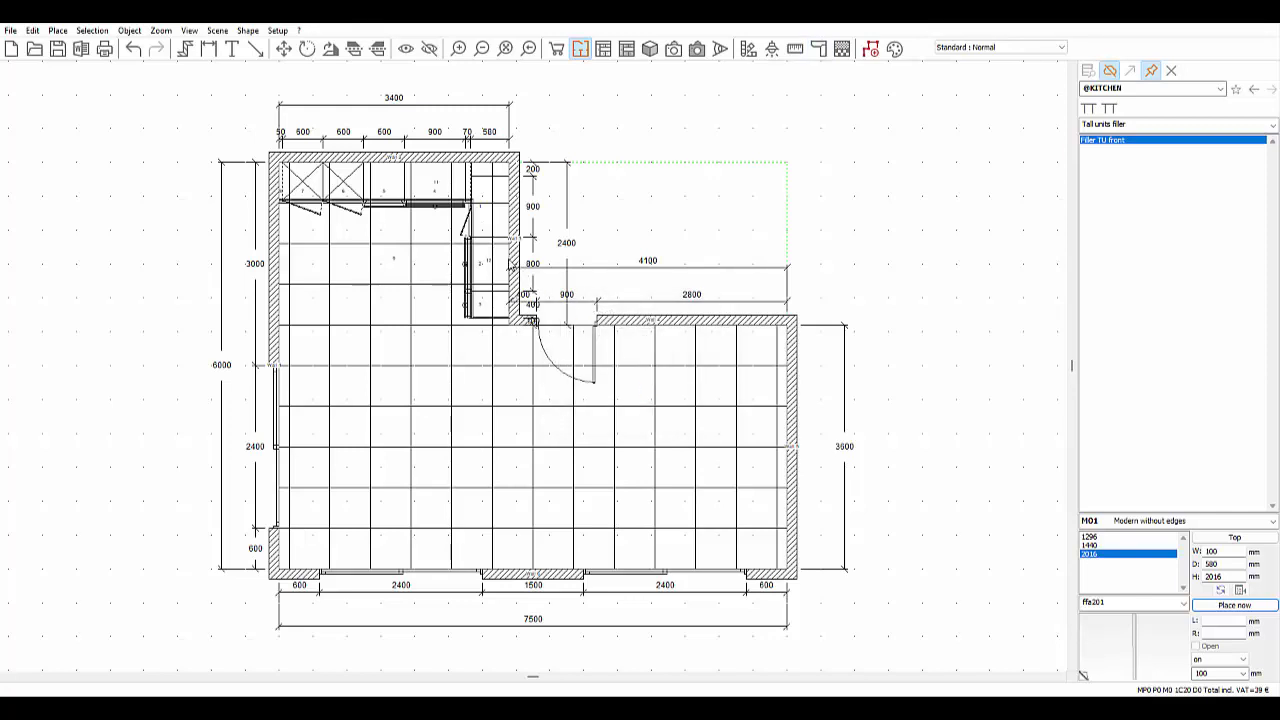
pyautogui.scroll(3, 500, 243)
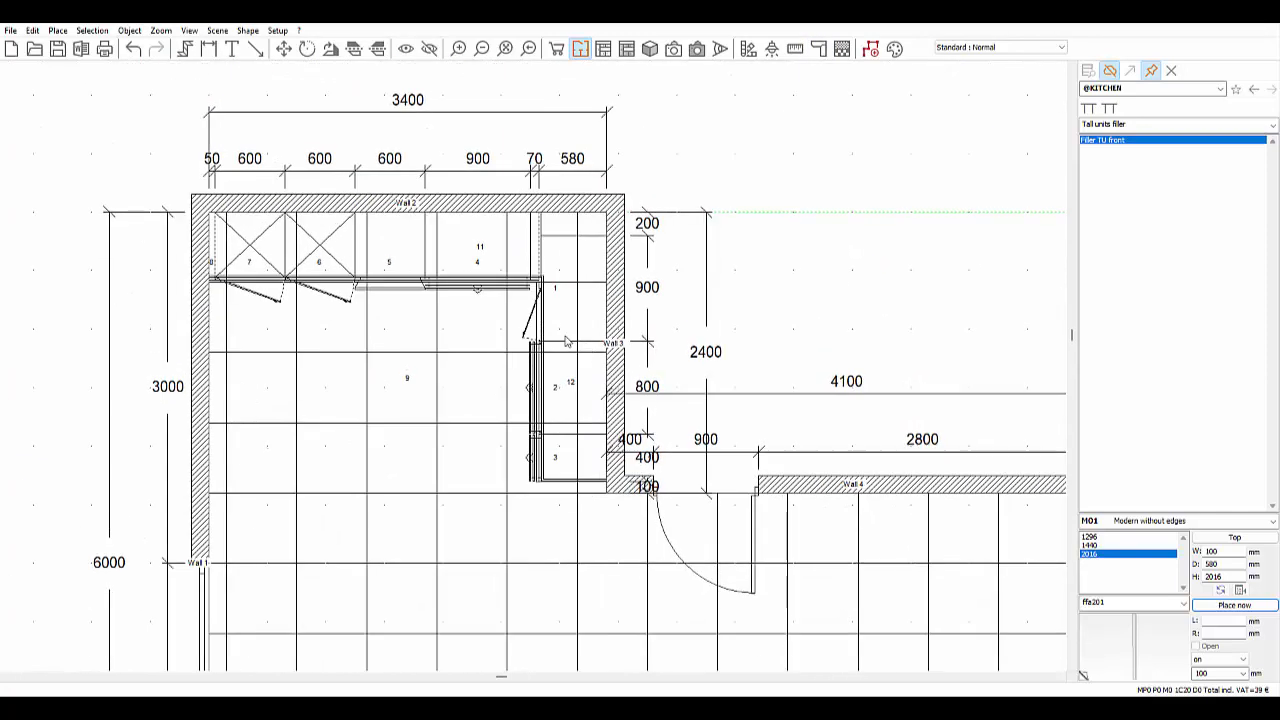
pyautogui.click(565, 340)
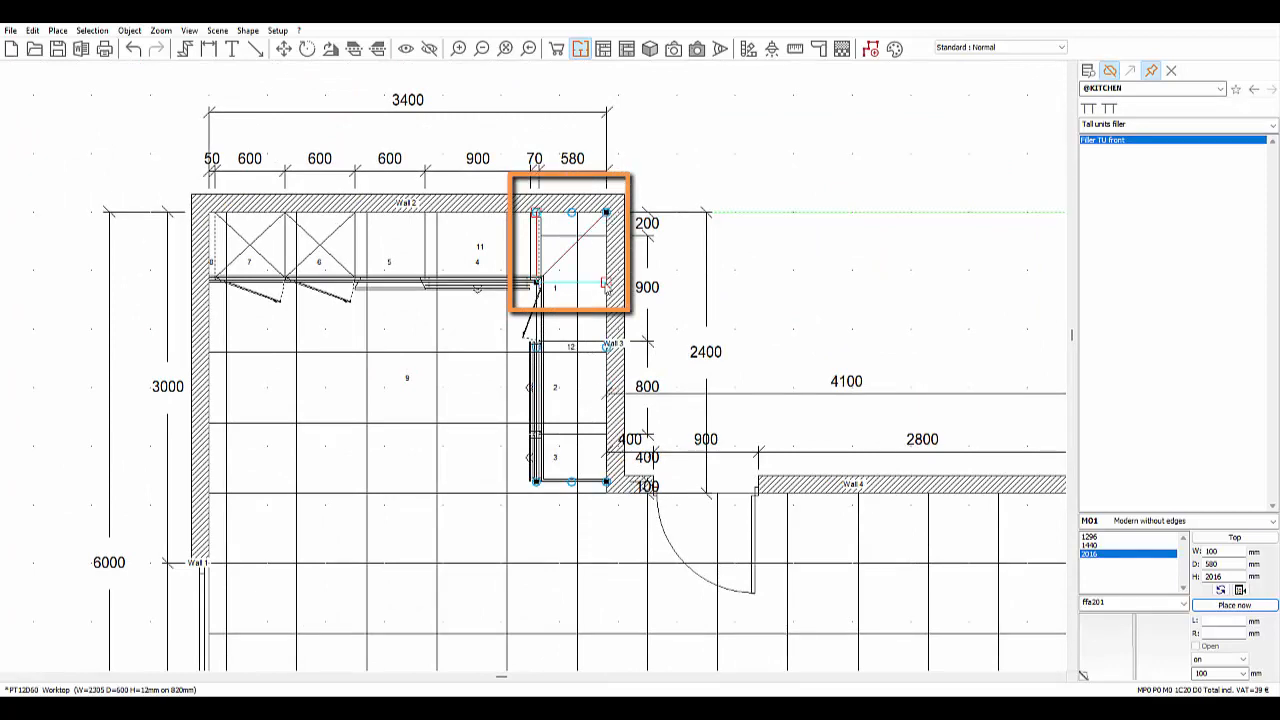
pyautogui.click(754, 257)
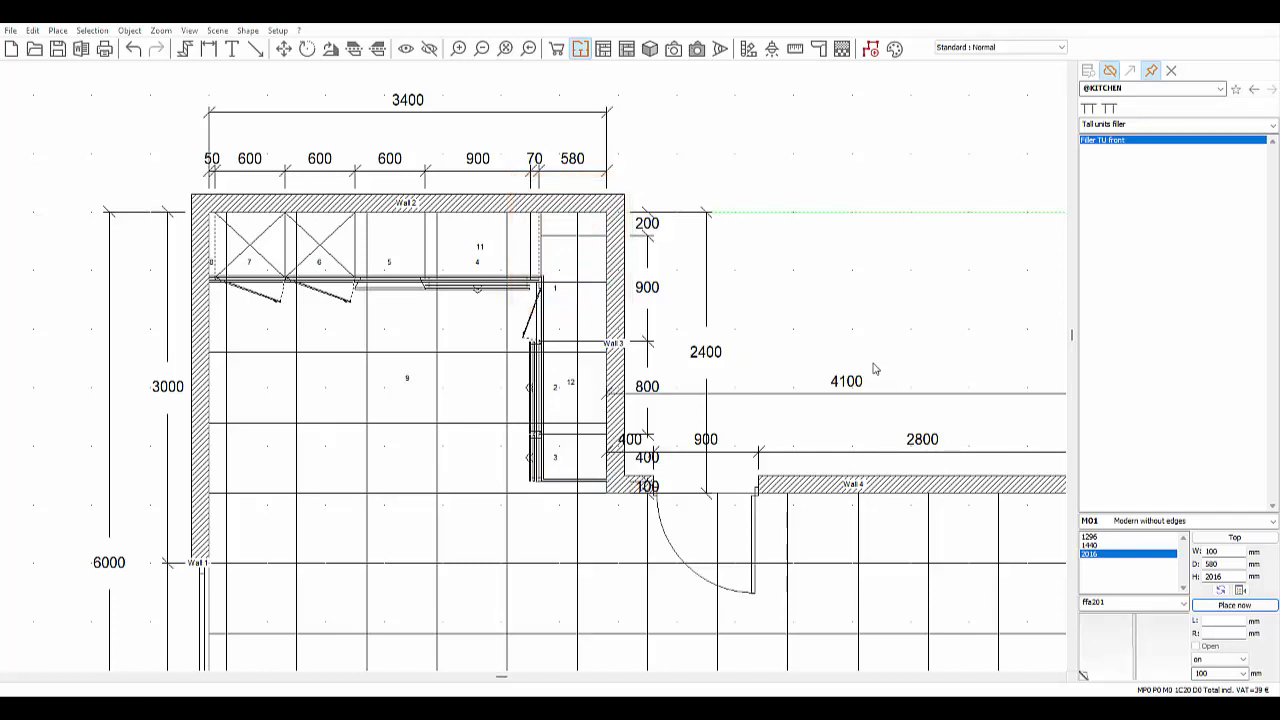
pyautogui.click(673, 50)
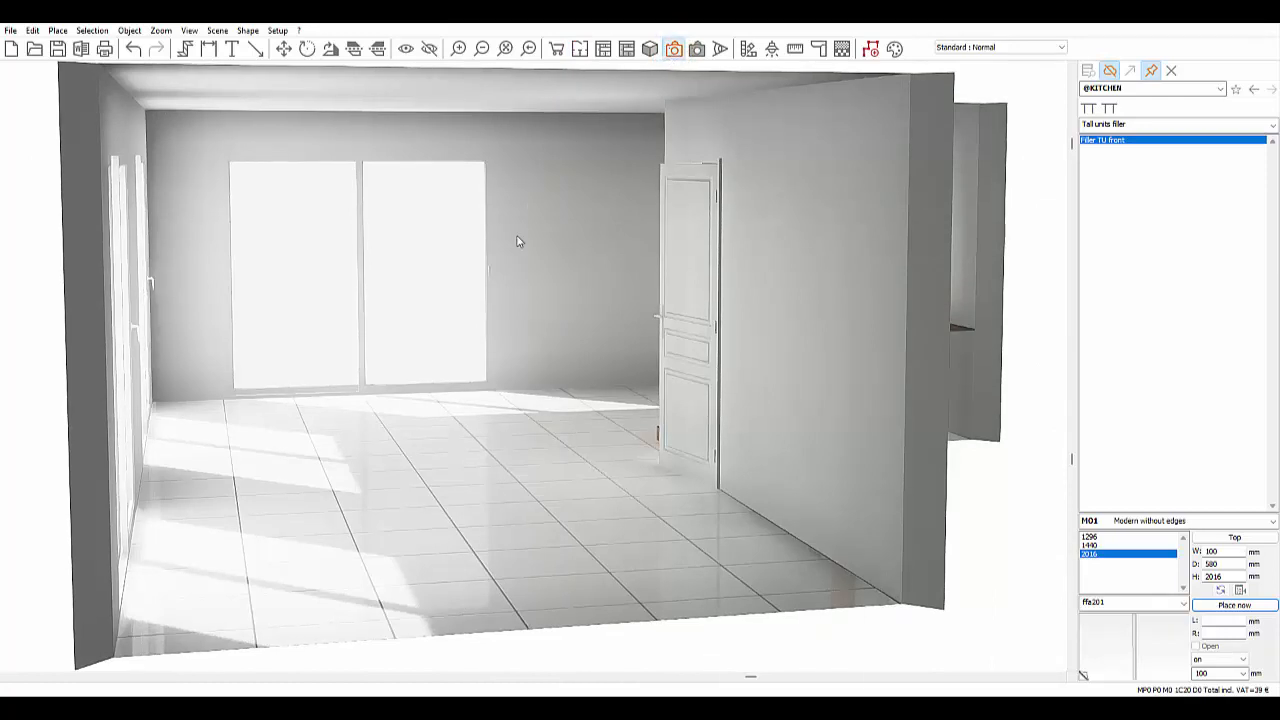
pyautogui.moveTo(483, 298); pyautogui.dragTo(759, 287)
pyautogui.click(582, 49)
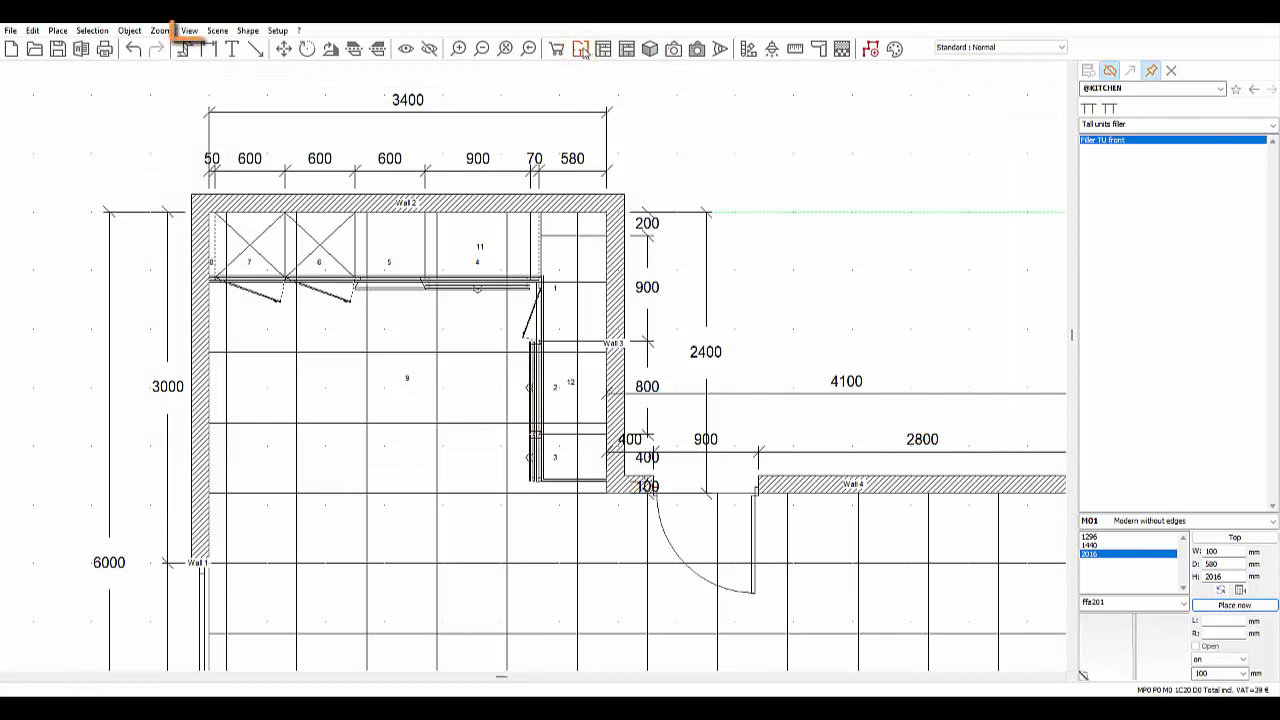
pyautogui.click(189, 31)
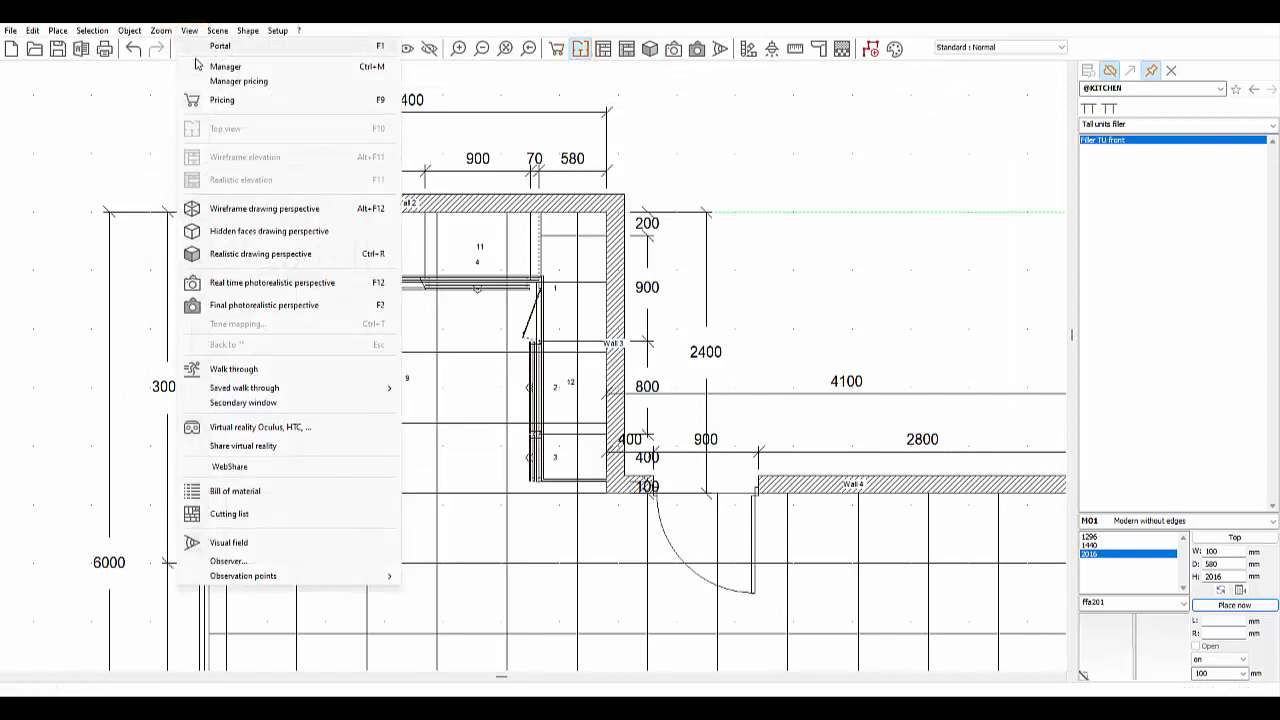
pyautogui.click(766, 218)
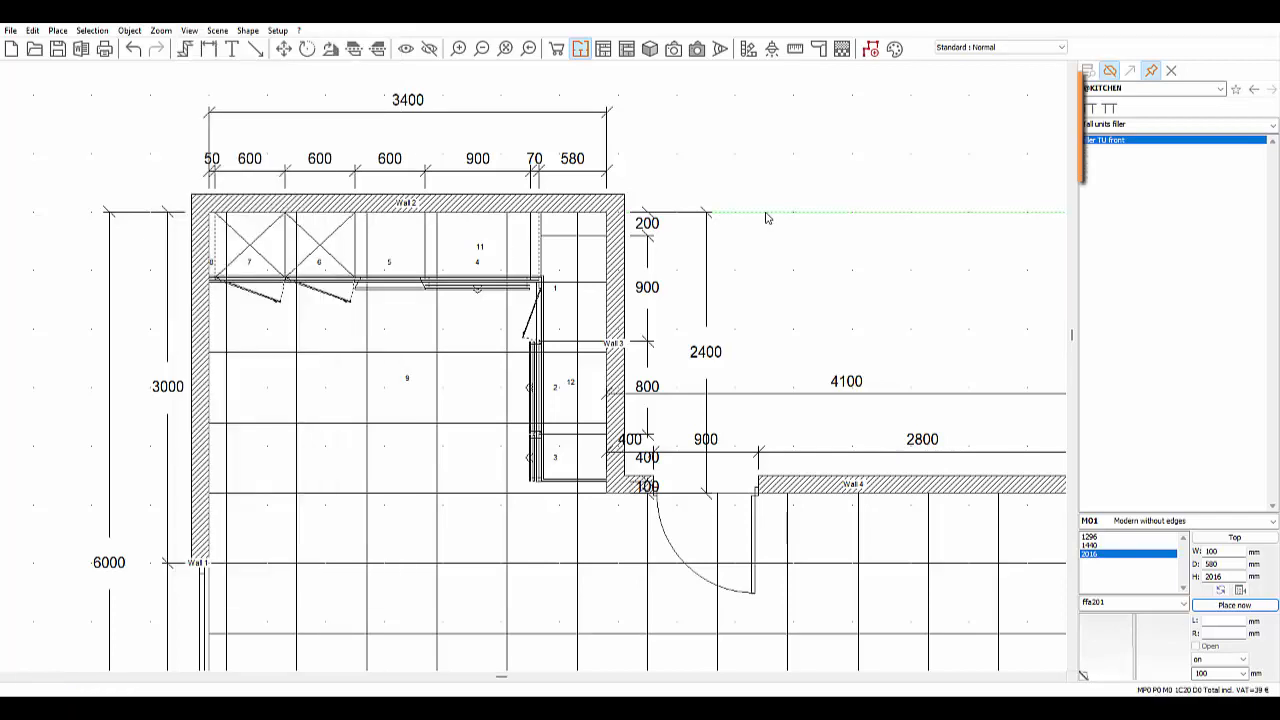
pyautogui.click(1220, 89)
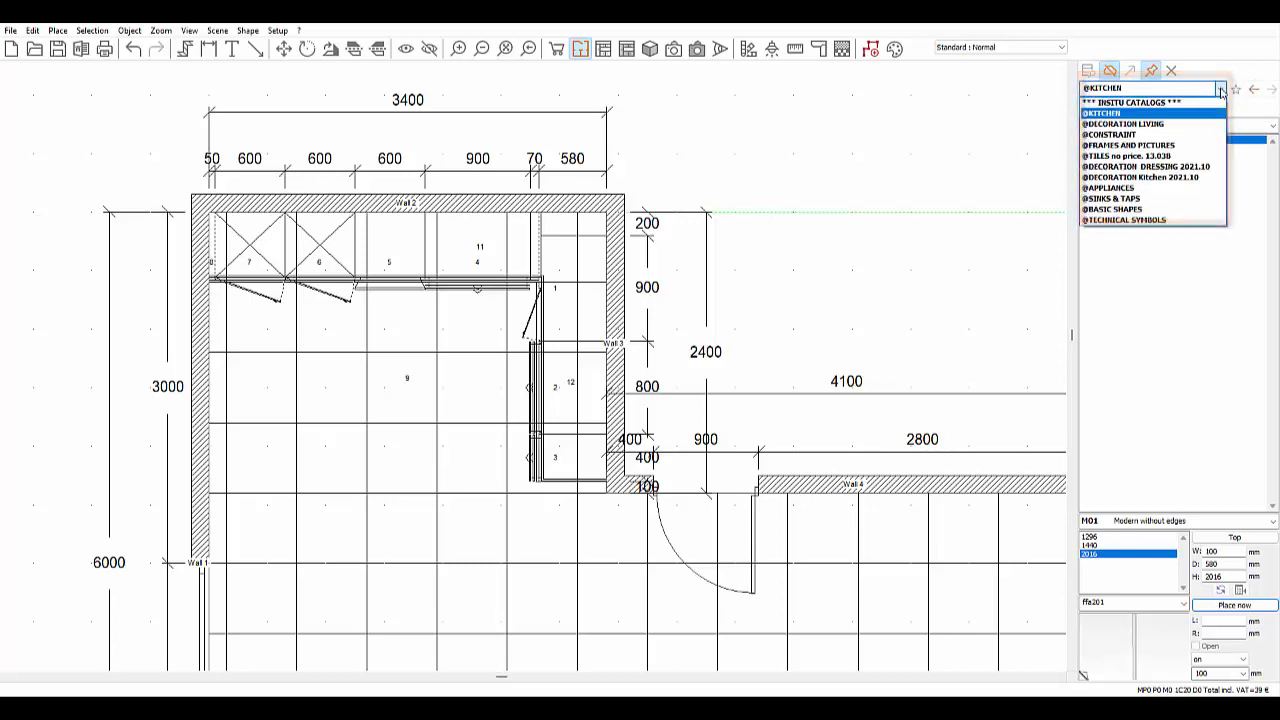
pyautogui.click(1136, 189)
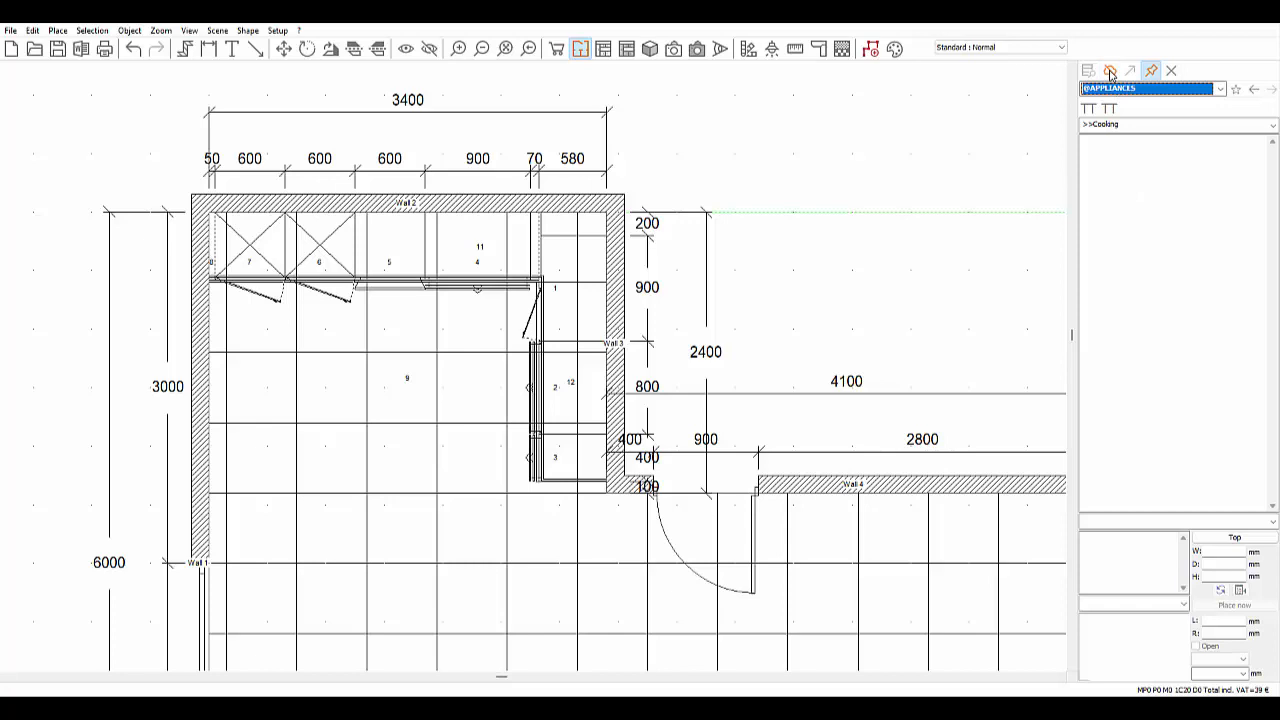
pyautogui.click(1110, 71)
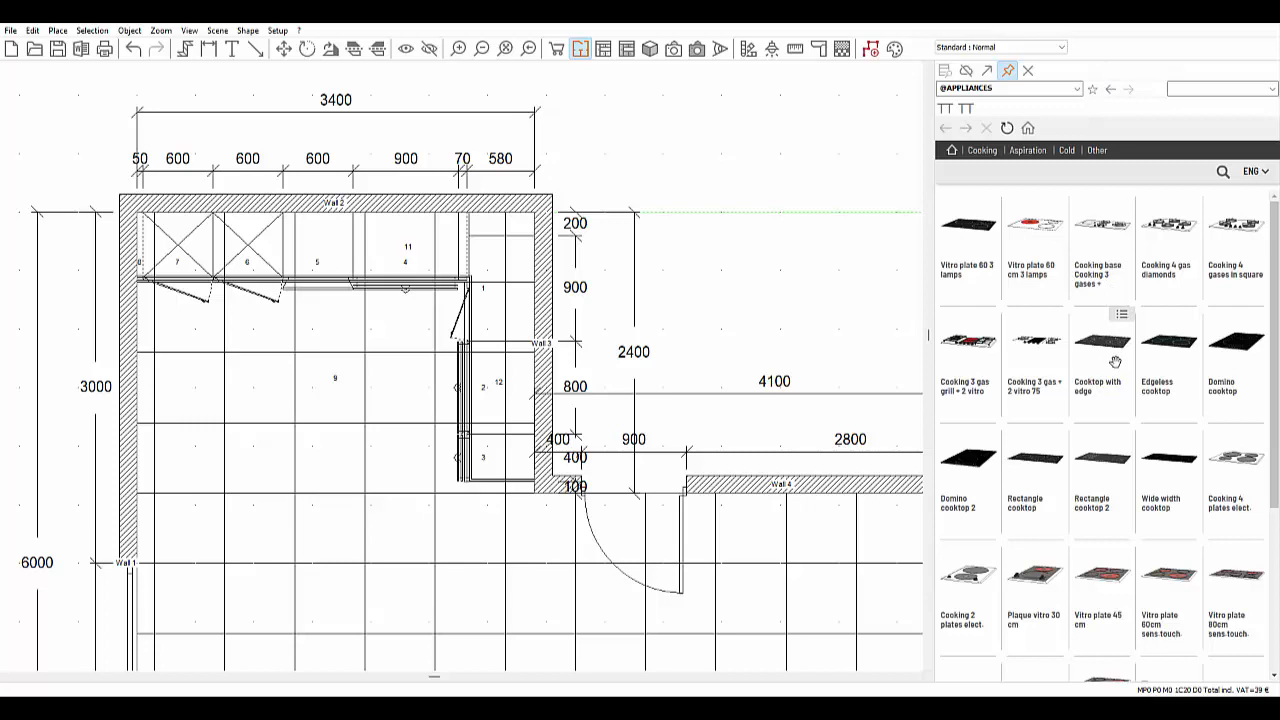
pyautogui.moveTo(1107, 347); pyautogui.dragTo(509, 401)
pyautogui.click(705, 311)
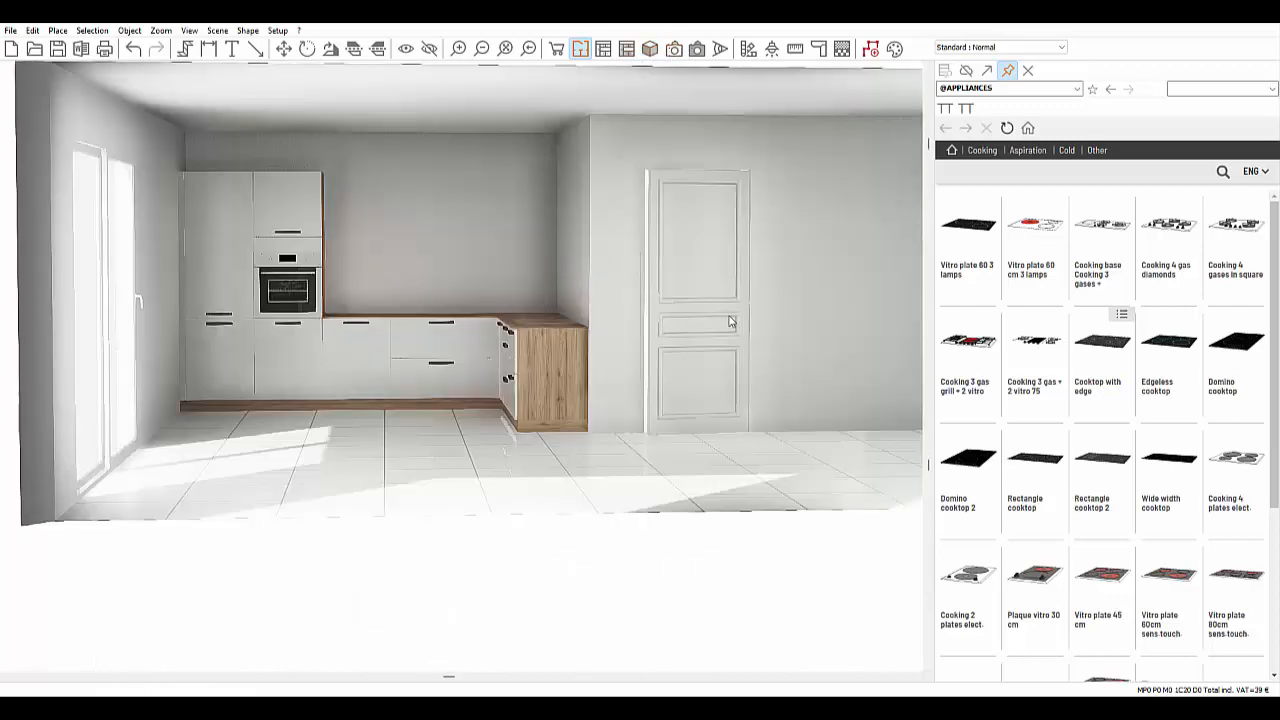
pyautogui.moveTo(630, 307); pyautogui.dragTo(595, 375, button='middle')
pyautogui.click(581, 48)
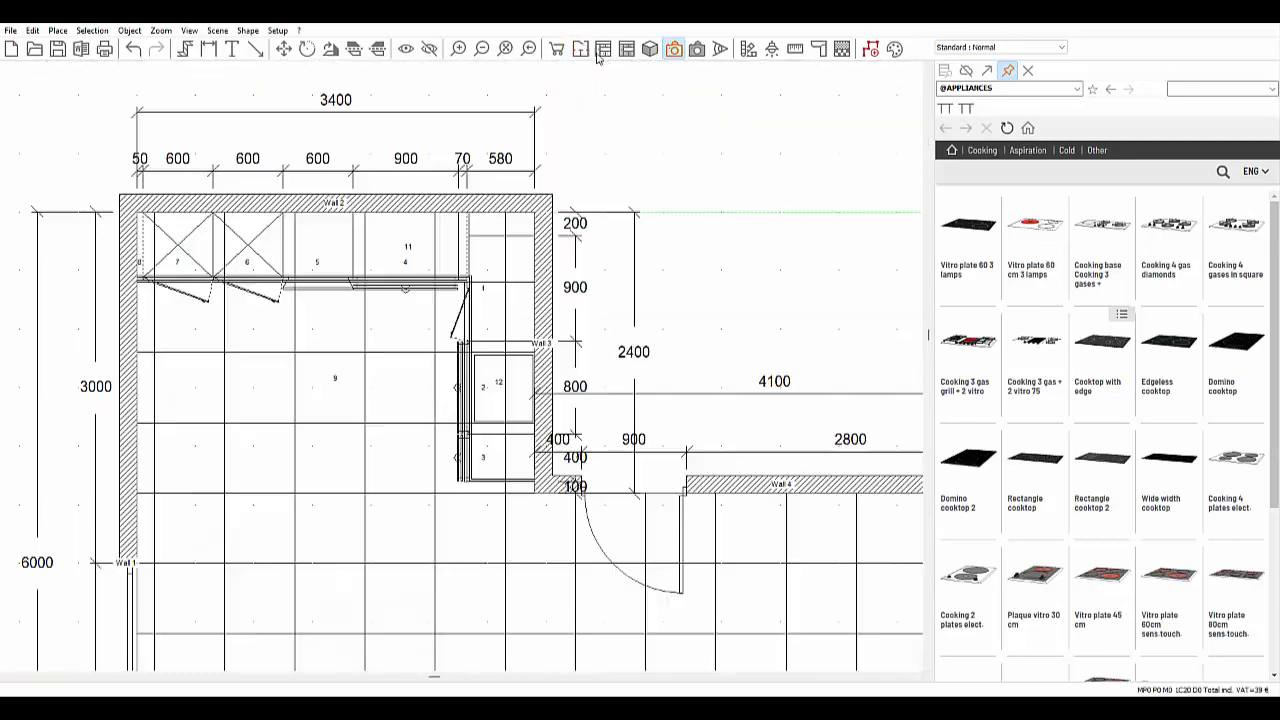
pyautogui.click(1071, 93)
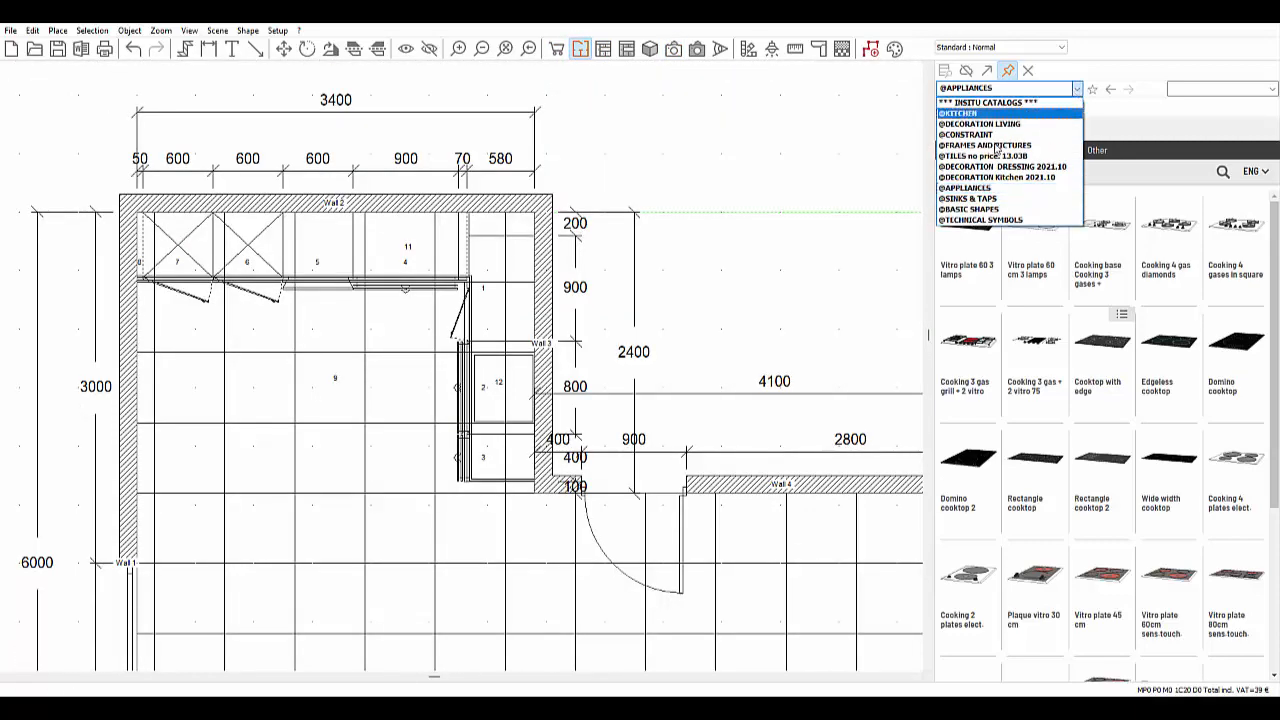
pyautogui.click(978, 205)
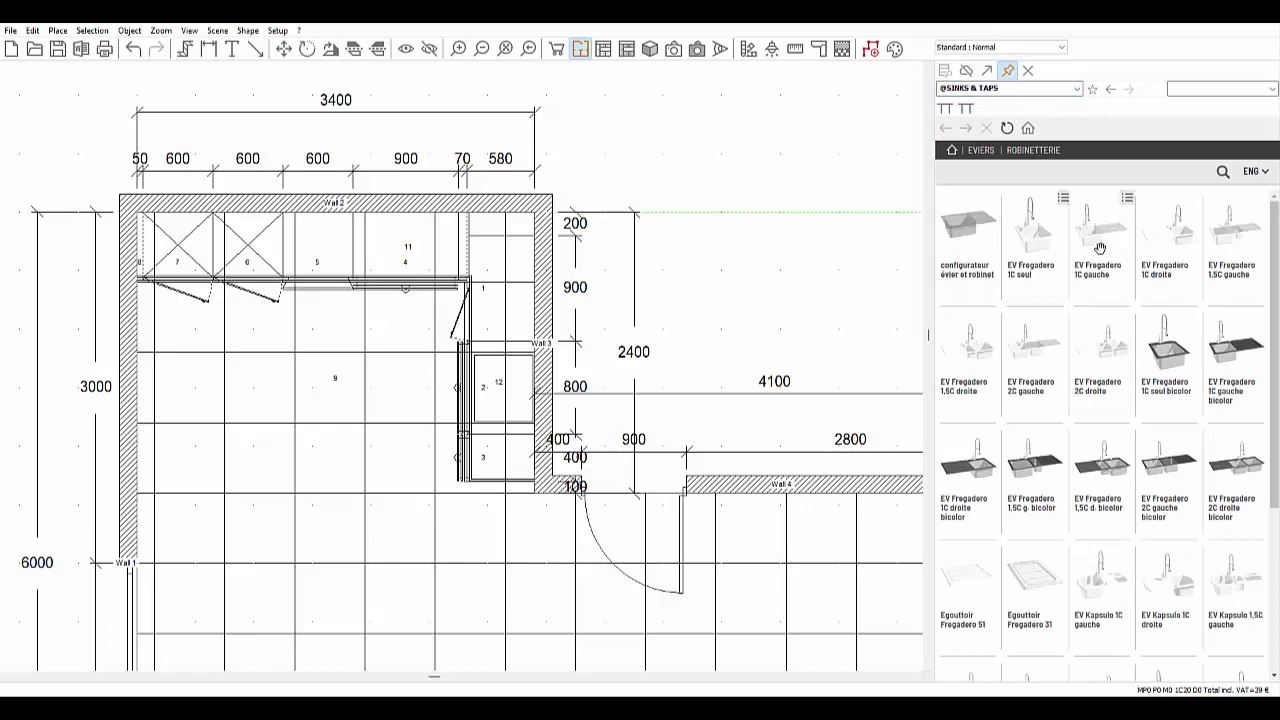
pyautogui.moveTo(1102, 243); pyautogui.dragTo(410, 250)
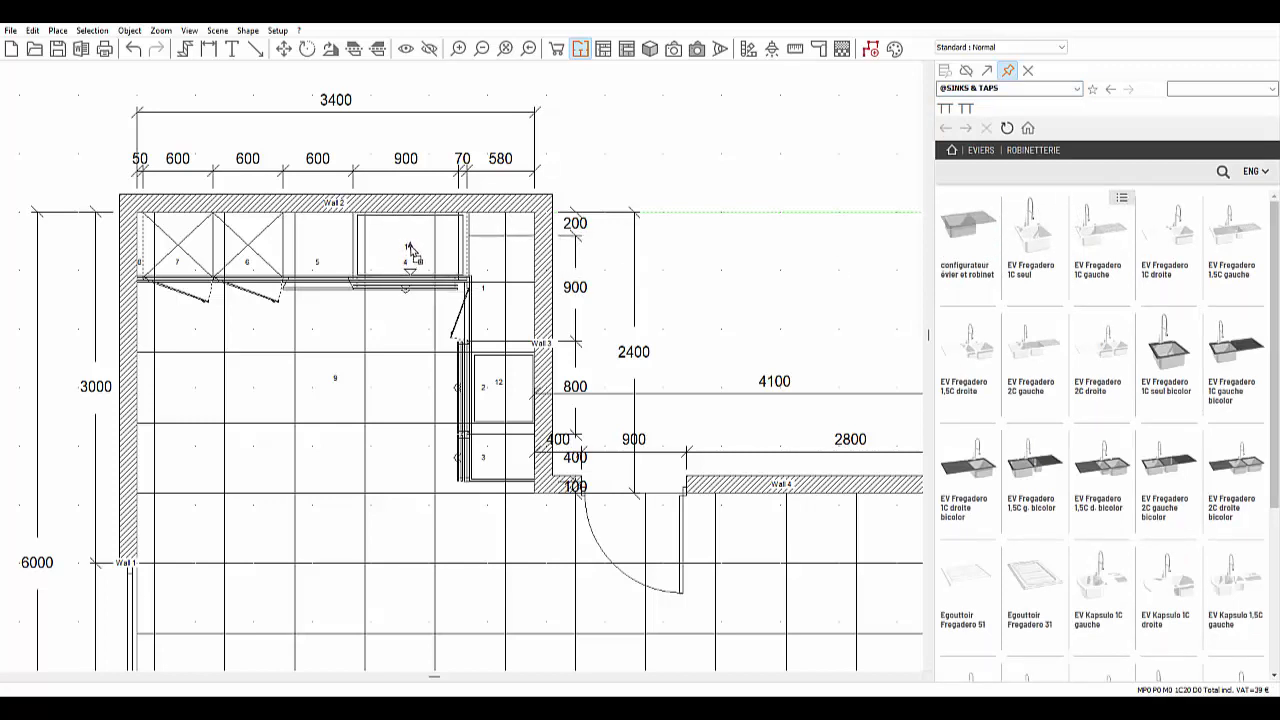
pyautogui.moveTo(408, 245); pyautogui.dragTo(408, 245)
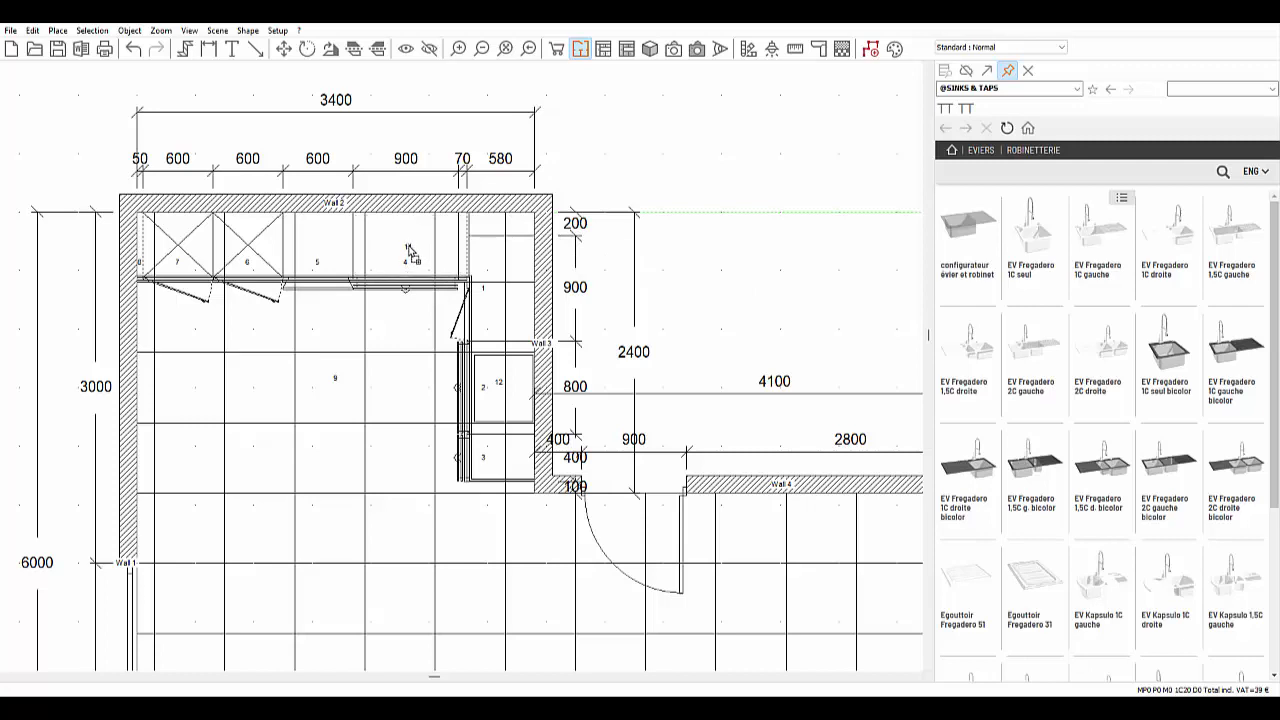
pyautogui.click(676, 50)
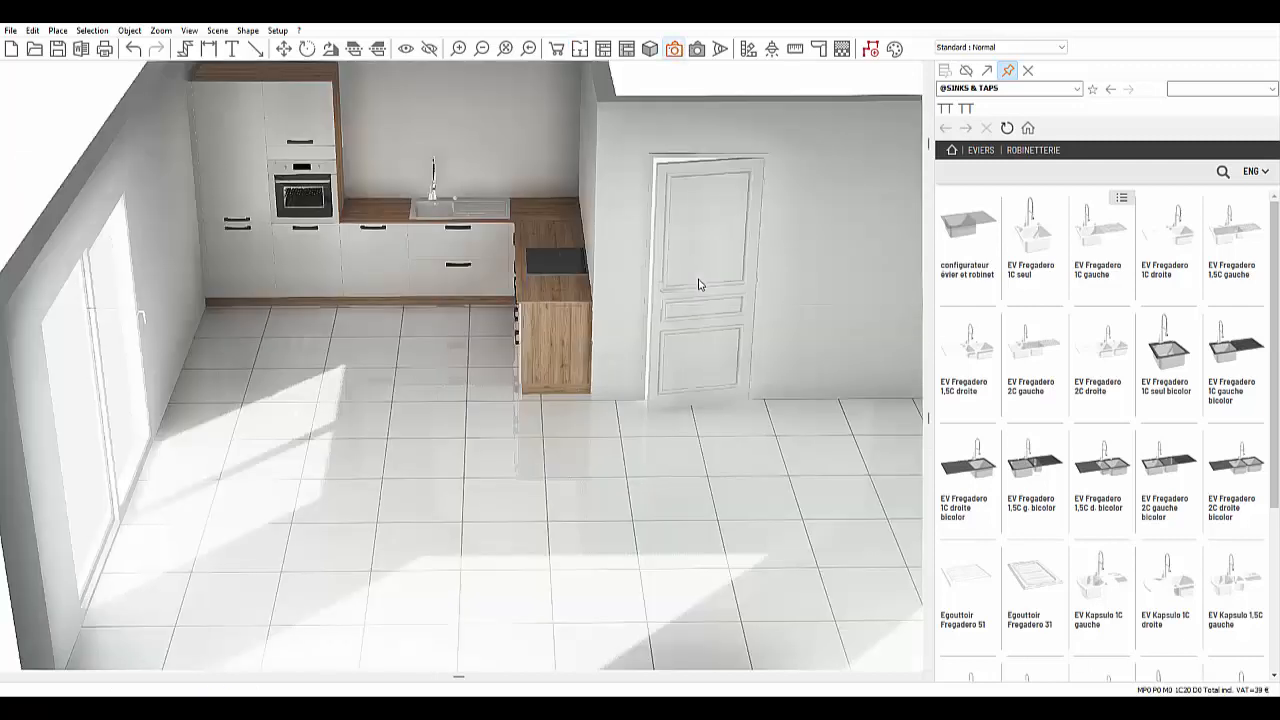
pyautogui.moveTo(634, 320); pyautogui.dragTo(671, 298, button='middle')
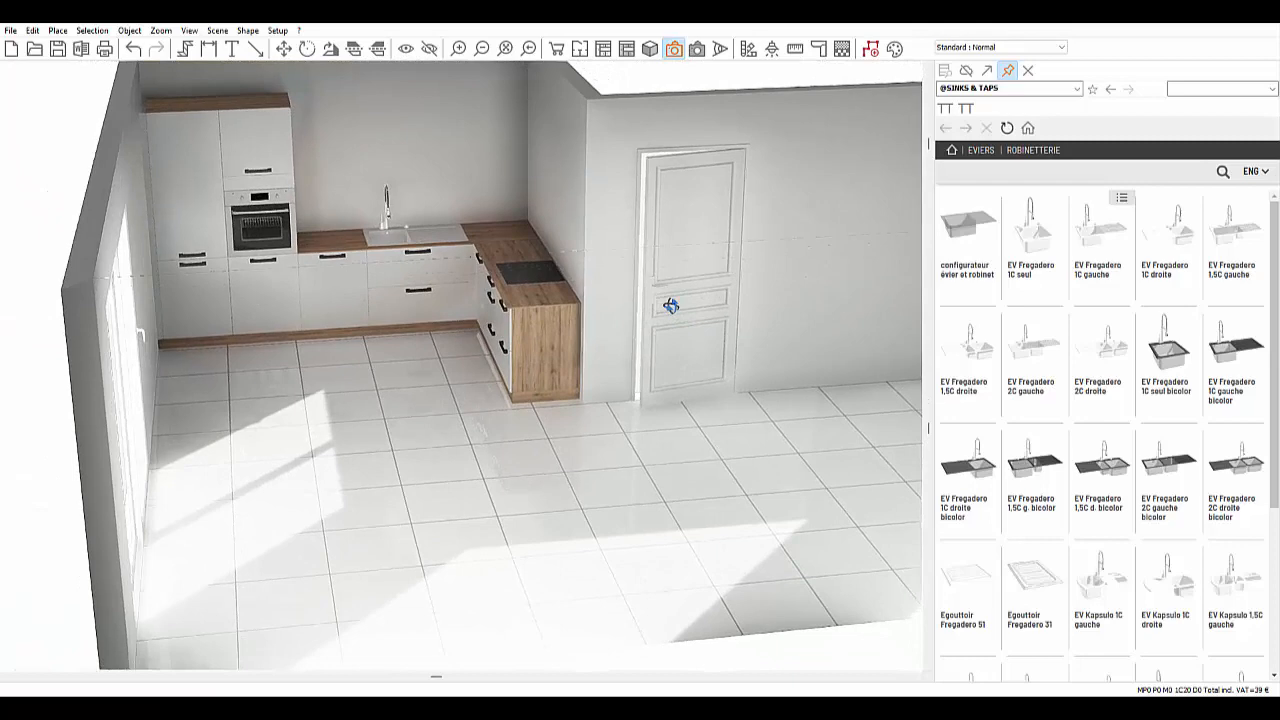
pyautogui.click(580, 49)
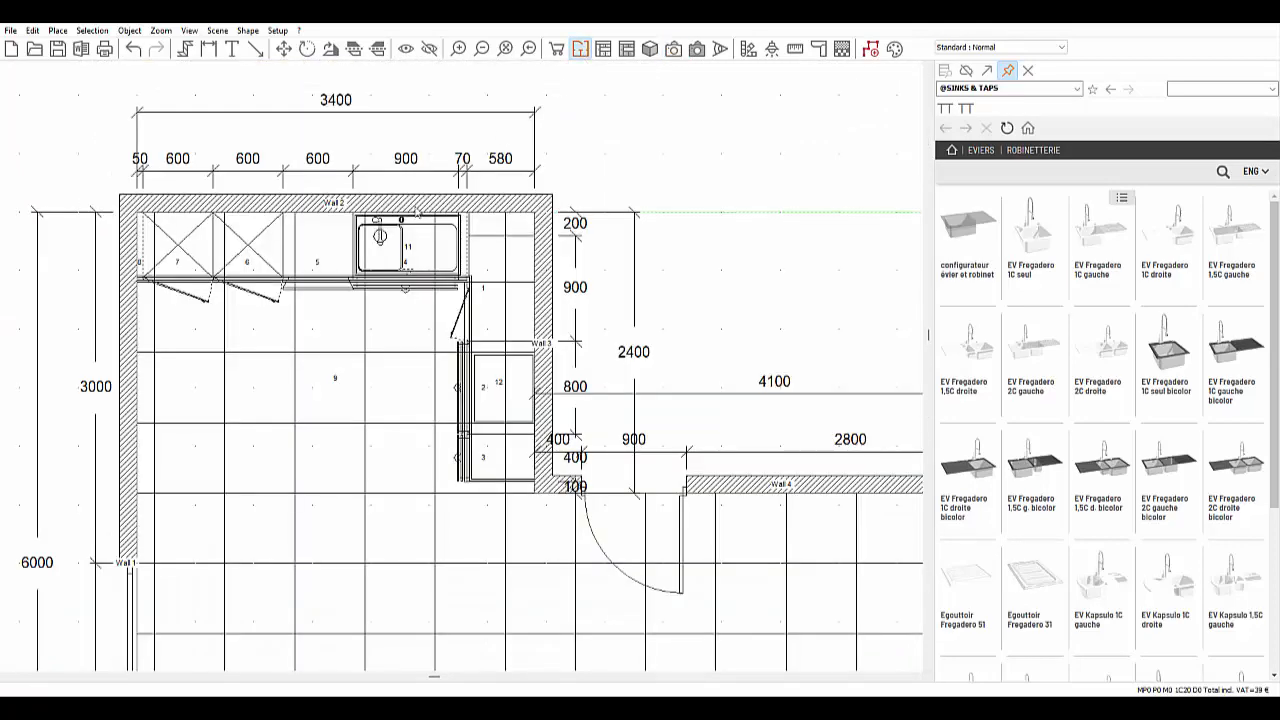
pyautogui.click(418, 208)
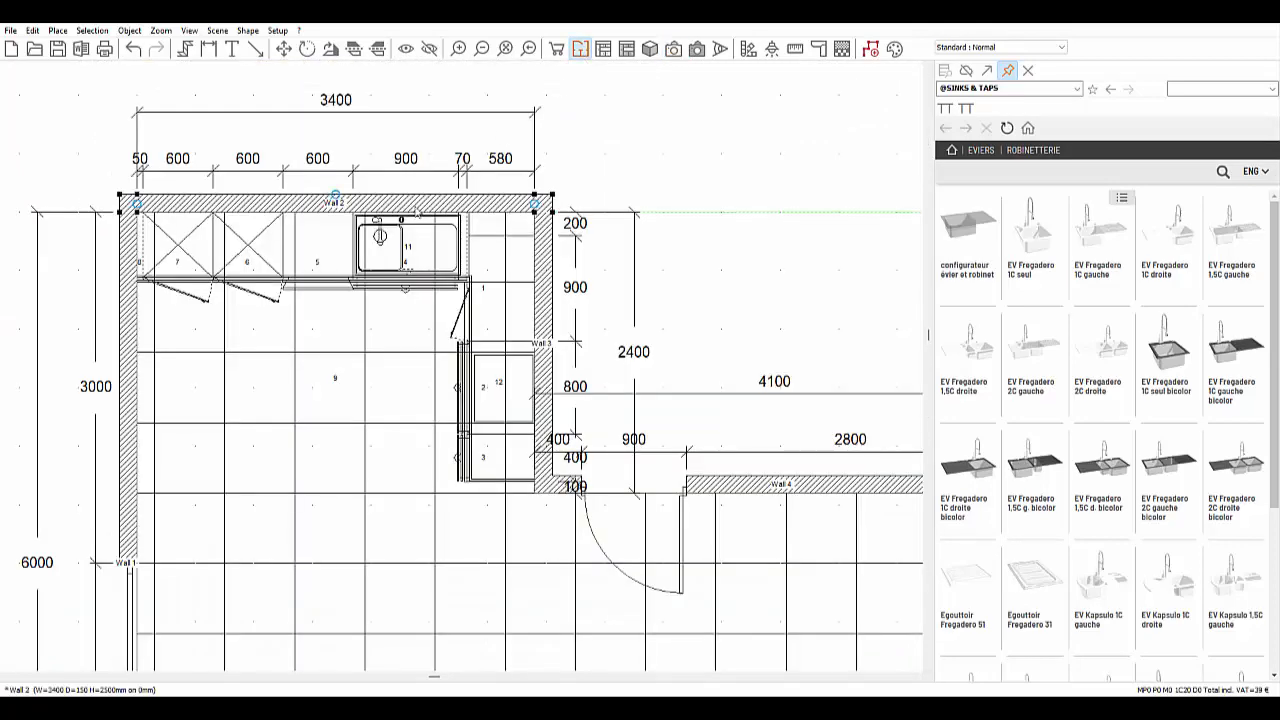
pyautogui.click(603, 49)
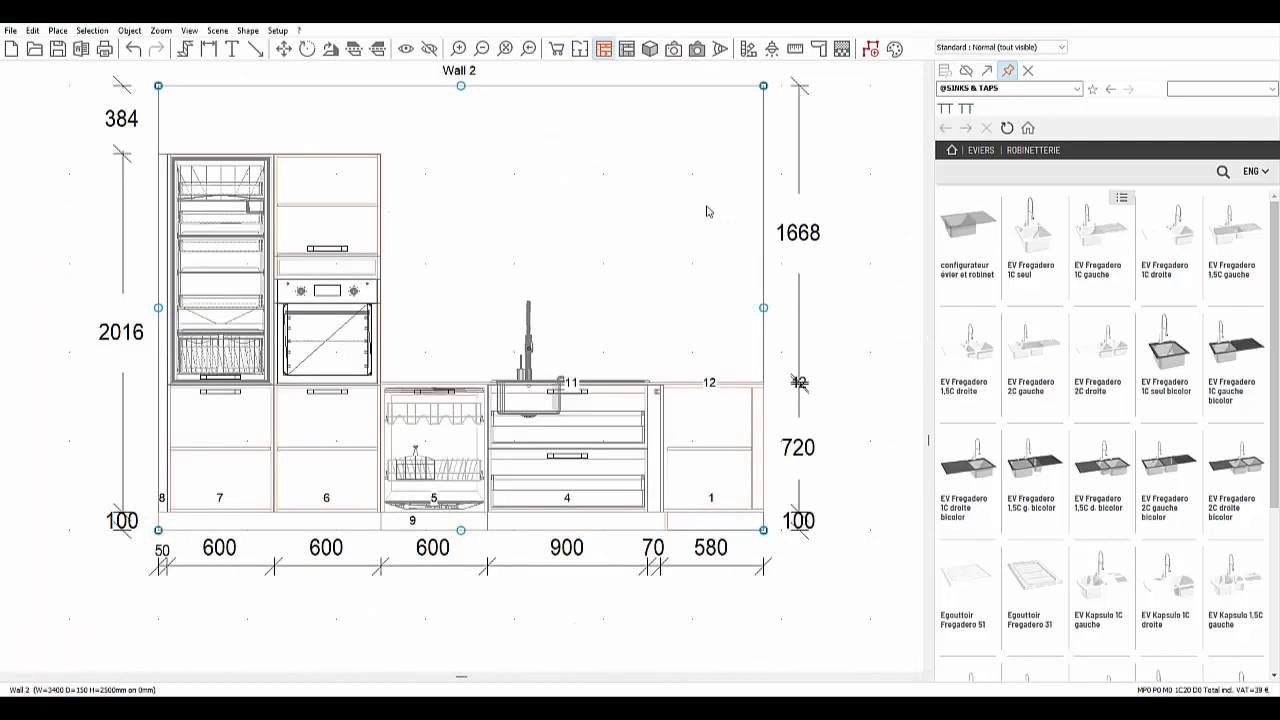
pyautogui.click(1077, 88)
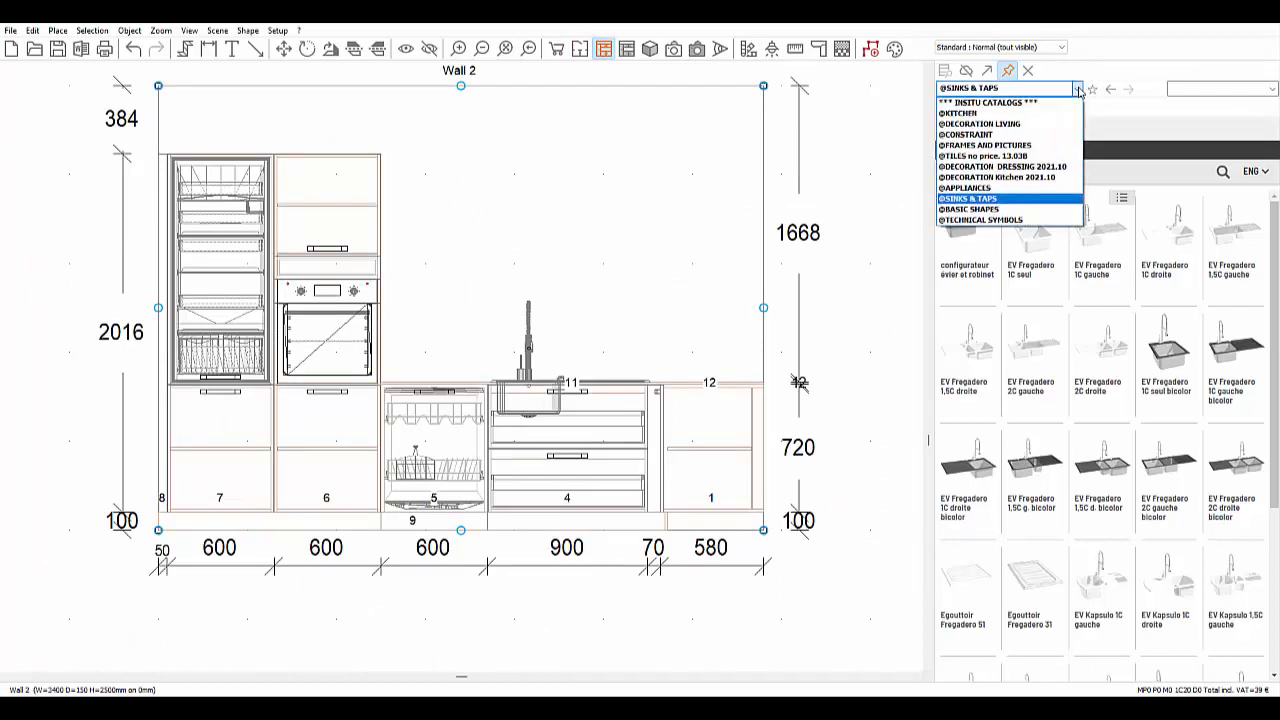
pyautogui.click(980, 116)
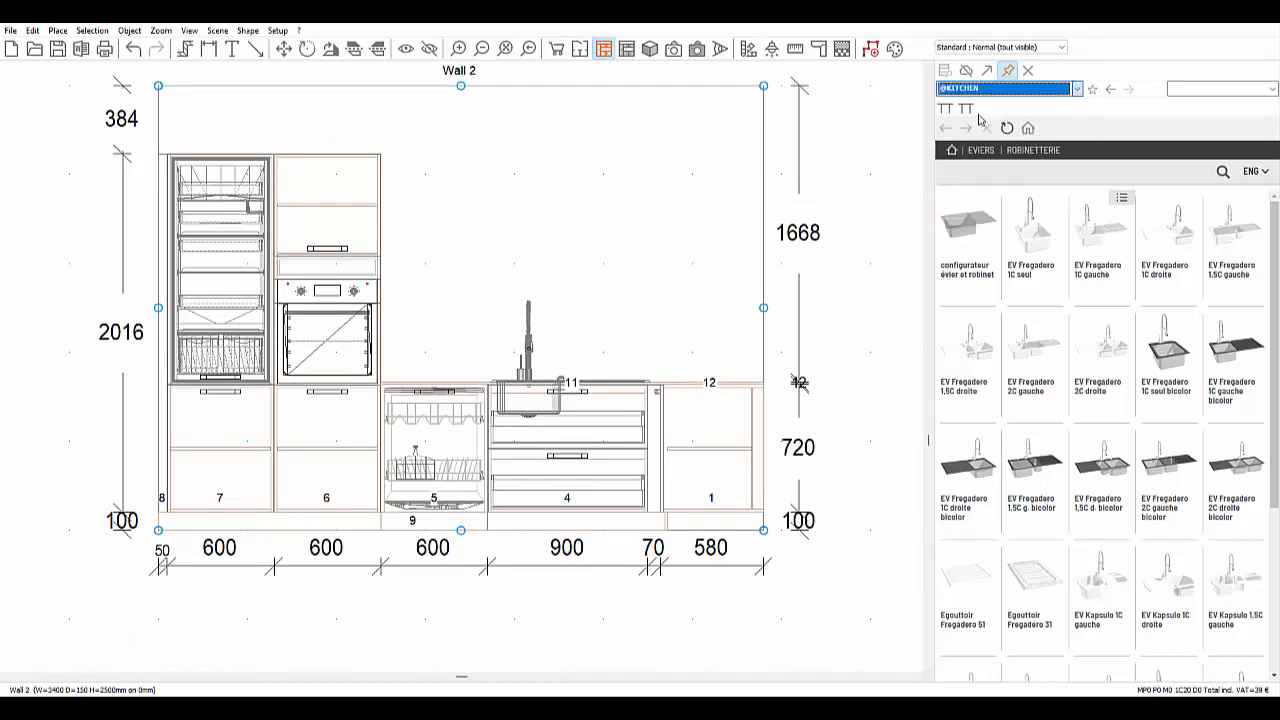
pyautogui.click(1213, 86)
pyautogui.write('pan')
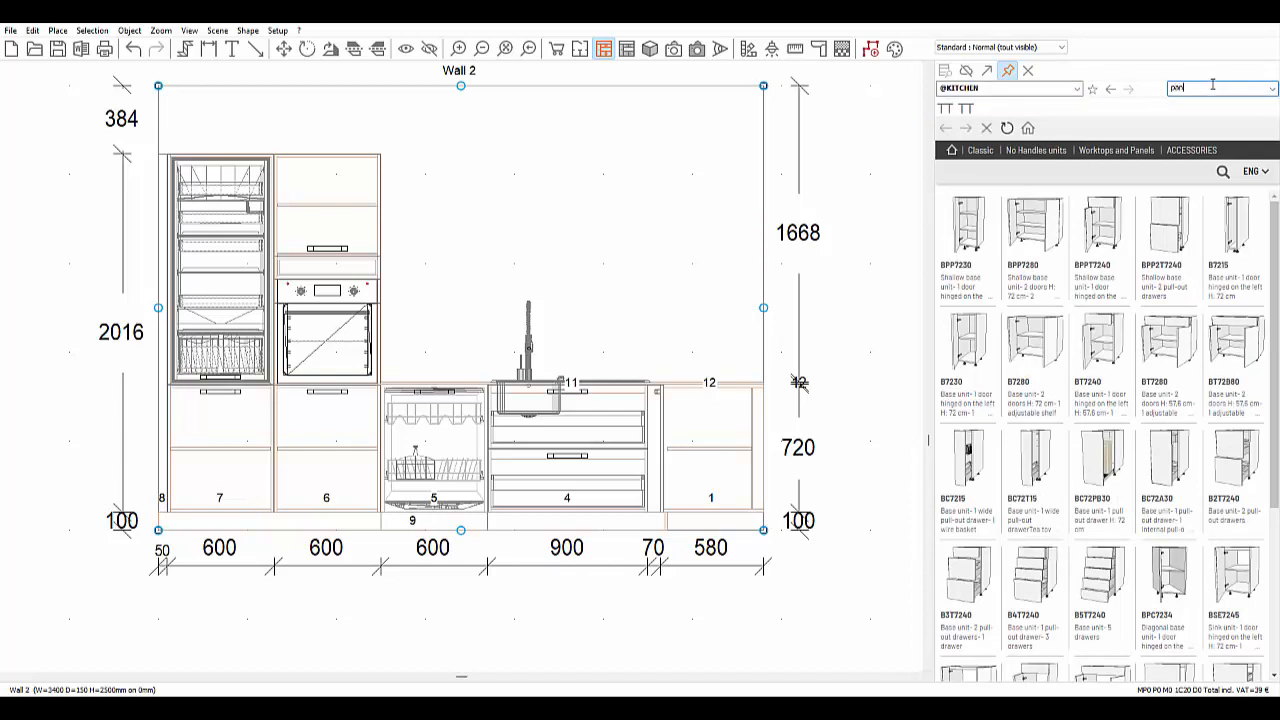
pyautogui.click(1273, 90)
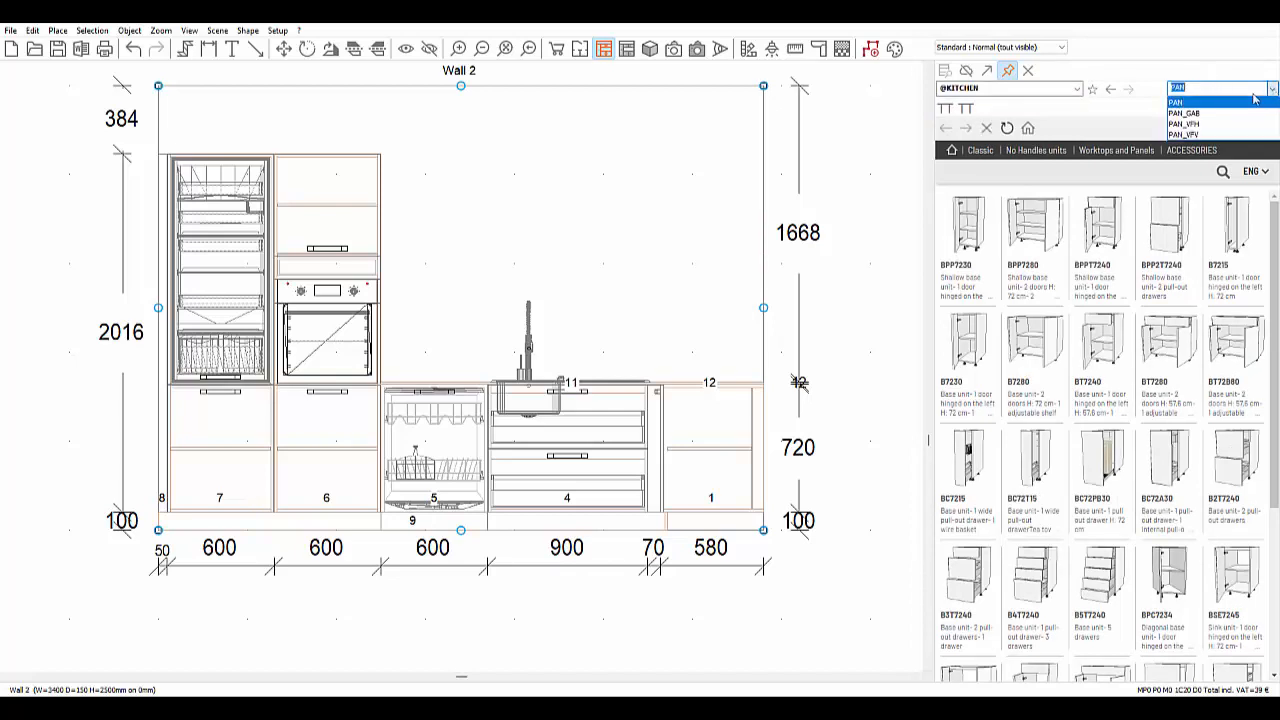
pyautogui.click(1217, 127)
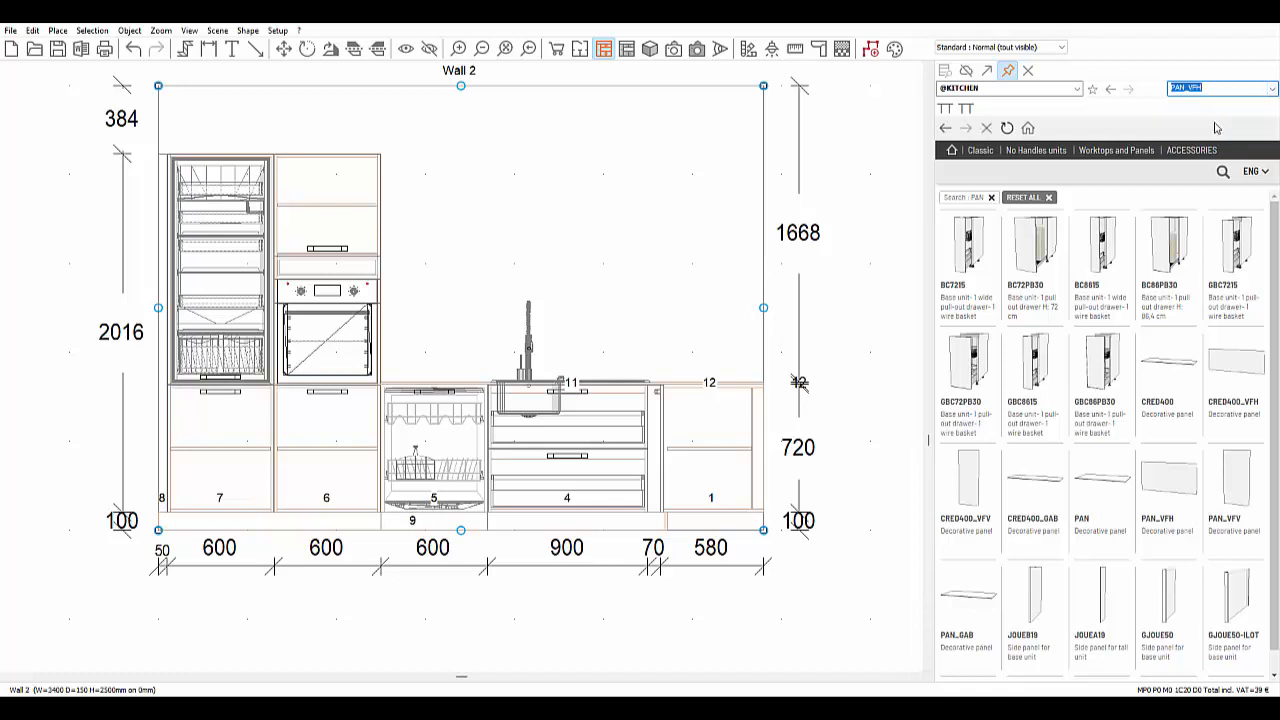
pyautogui.moveTo(960, 246); pyautogui.dragTo(569, 260)
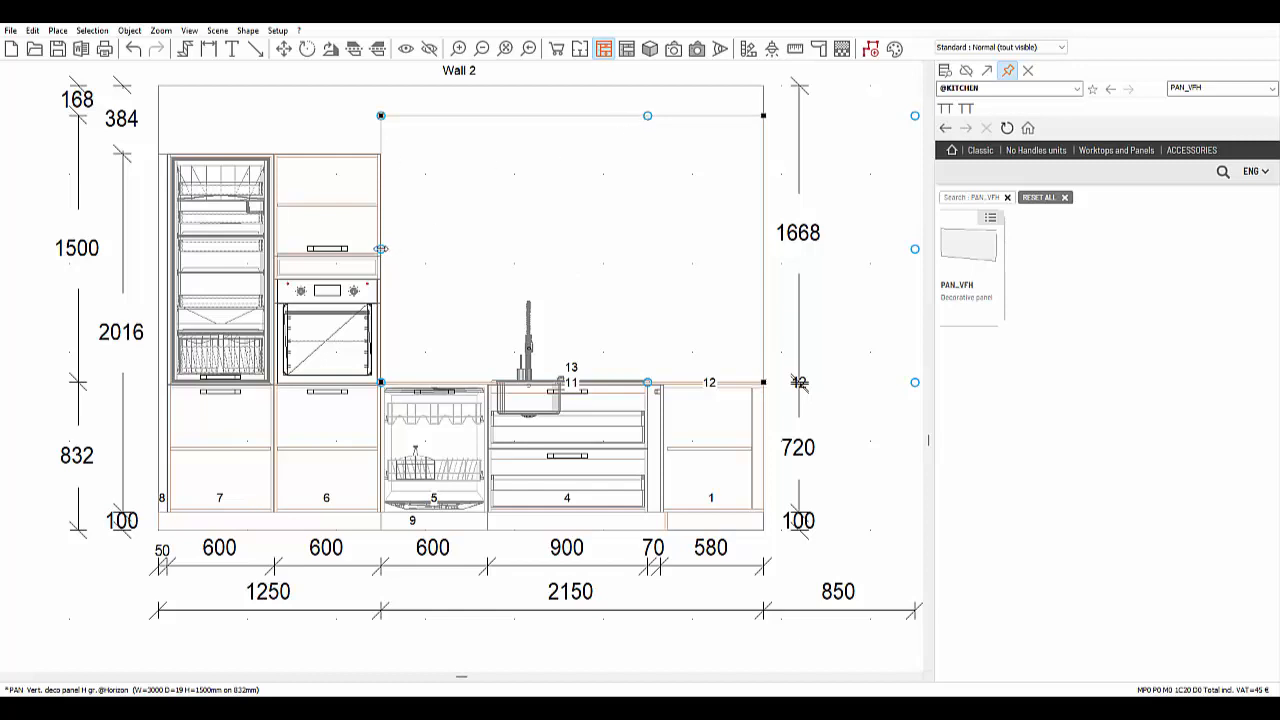
# - Resize the panel to 570 mm high and 2150 mm wide, starting at the oven column
pyautogui.moveTo(381, 250); pyautogui.dragTo(494, 252)
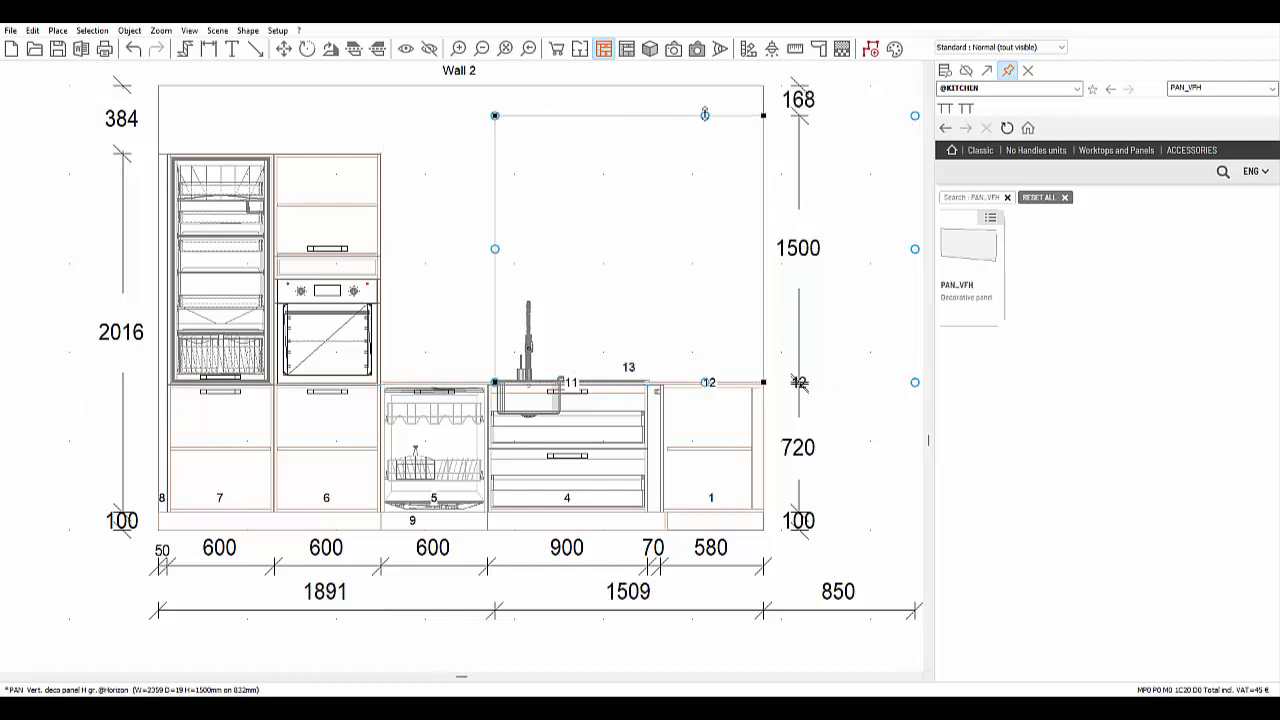
pyautogui.moveTo(705, 115); pyautogui.dragTo(671, 285)
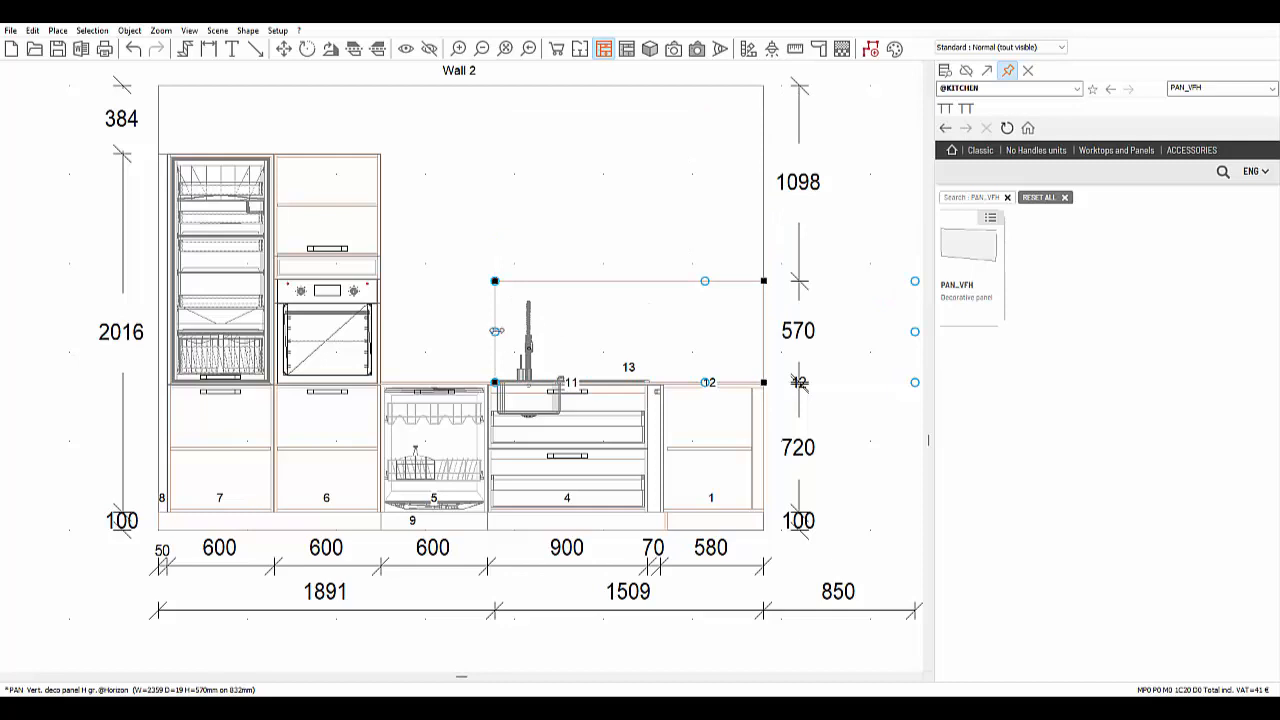
pyautogui.moveTo(495, 331); pyautogui.dragTo(416, 326)
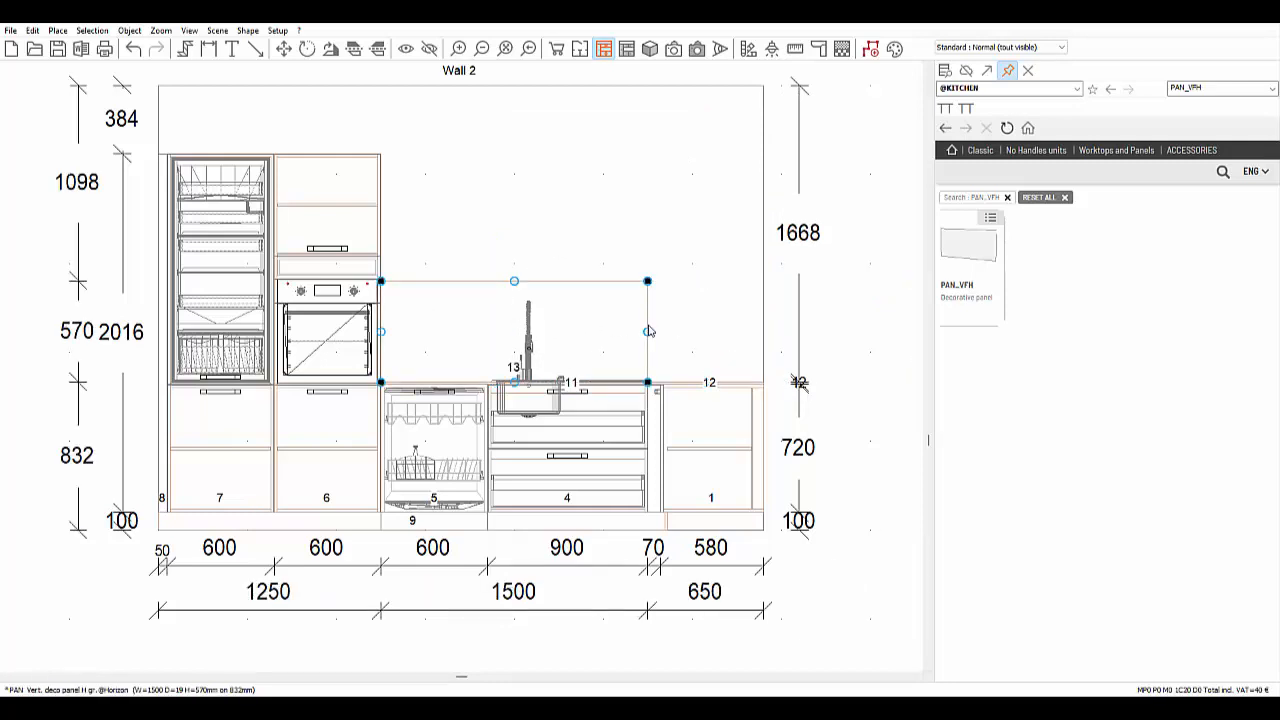
pyautogui.moveTo(648, 330); pyautogui.dragTo(764, 331)
pyautogui.click(1200, 88)
# - Search h36r60 and hang three 600 × 360 mm H36R60 lift-up wall units above the splashback
pyautogui.write('h')
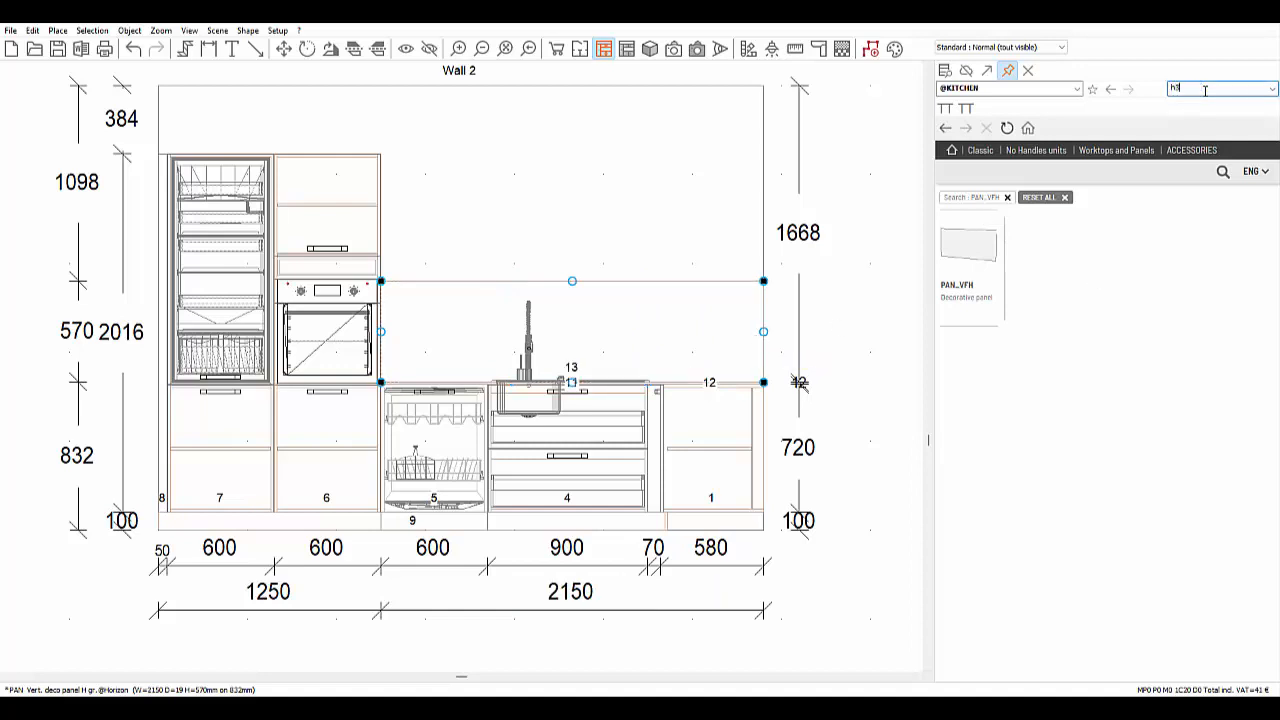
pyautogui.write('36r60')
pyautogui.press('Return')
pyautogui.click(988, 236)
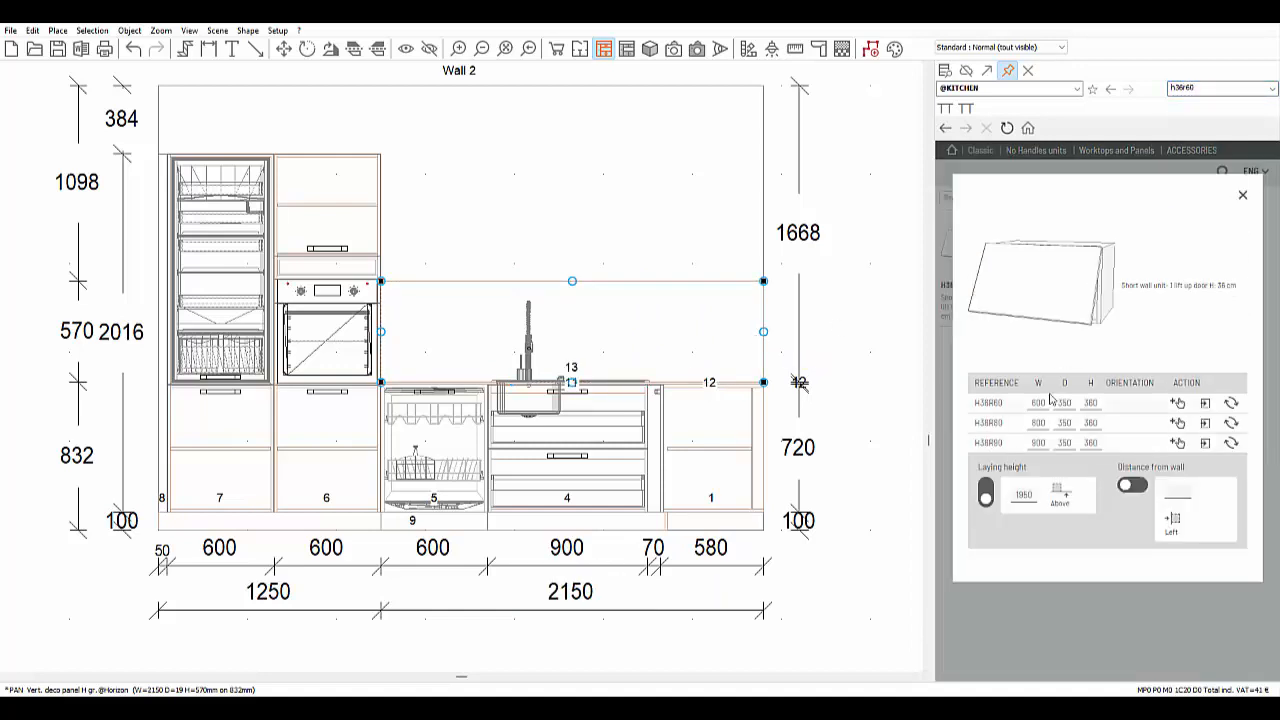
pyautogui.moveTo(988, 403); pyautogui.dragTo(423, 188)
pyautogui.moveTo(420, 168); pyautogui.dragTo(533, 200)
pyautogui.keyDown('ctrl'); pyautogui.moveTo(512, 191); pyautogui.dragTo(620, 195); pyautogui.keyUp('ctrl')
pyautogui.click(488, 311)
pyautogui.press('Delete')
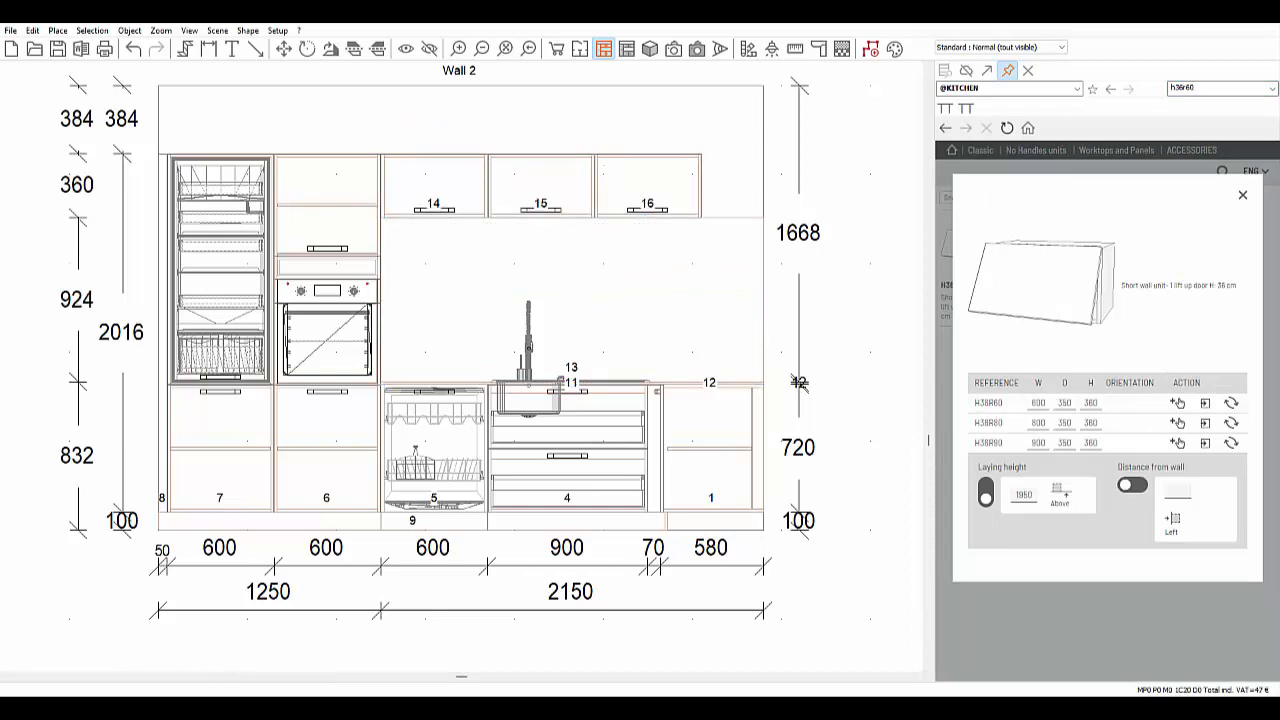
pyautogui.click(1242, 195)
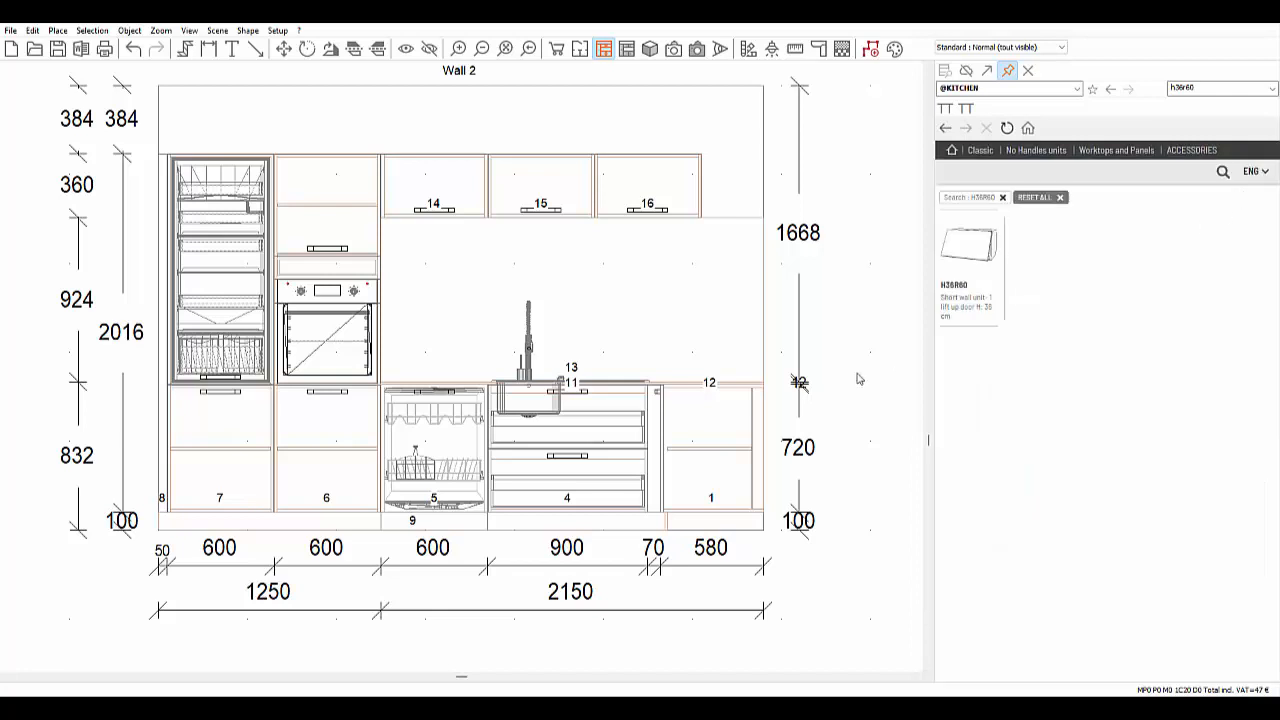
pyautogui.click(1077, 89)
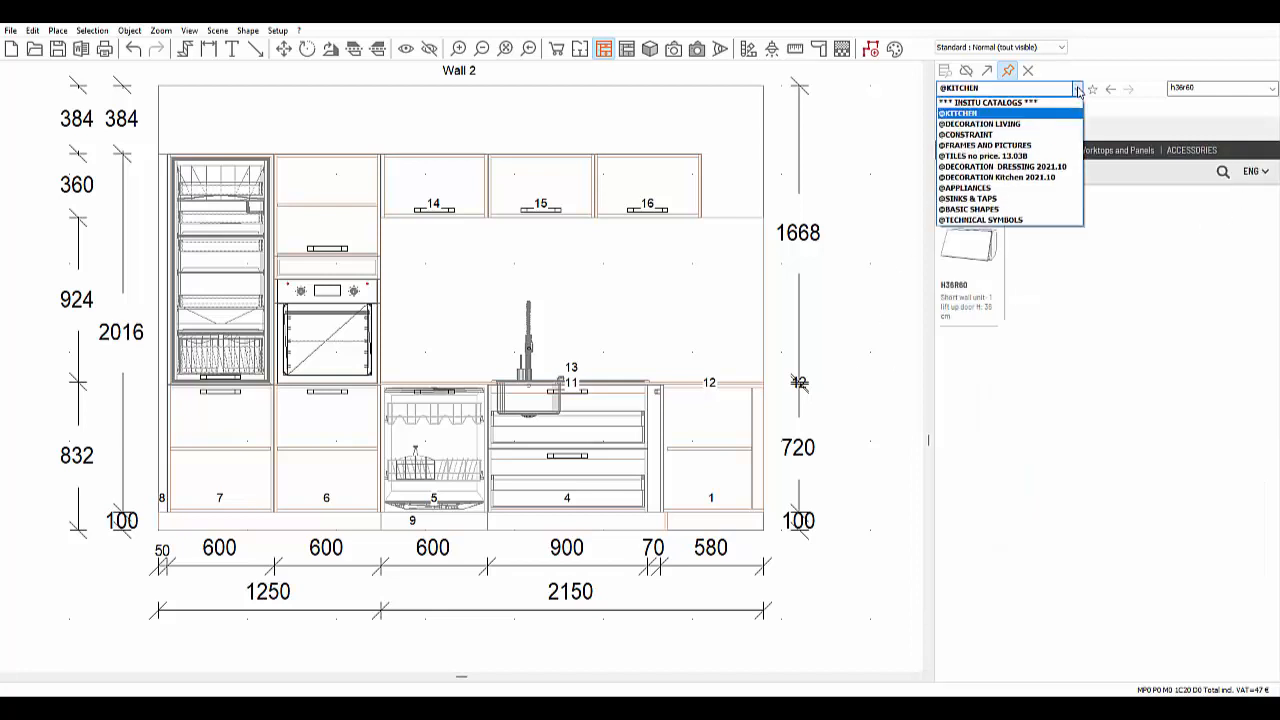
pyautogui.click(1019, 177)
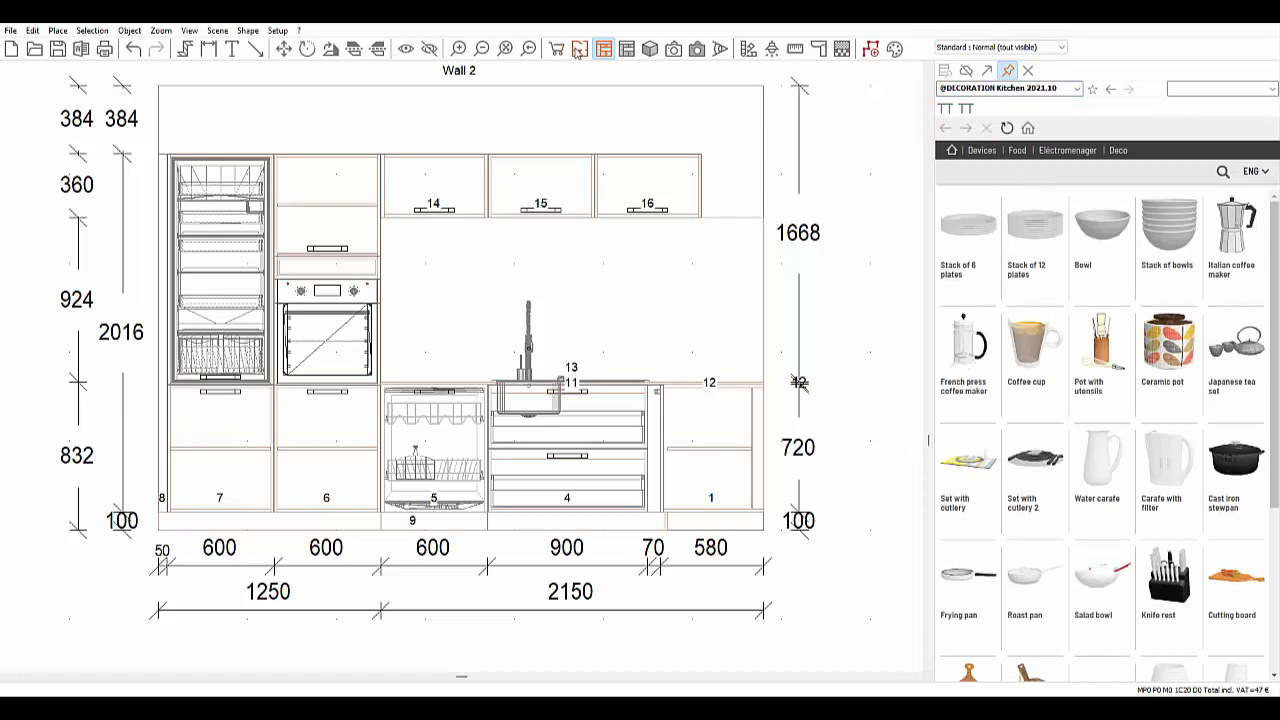
pyautogui.click(578, 50)
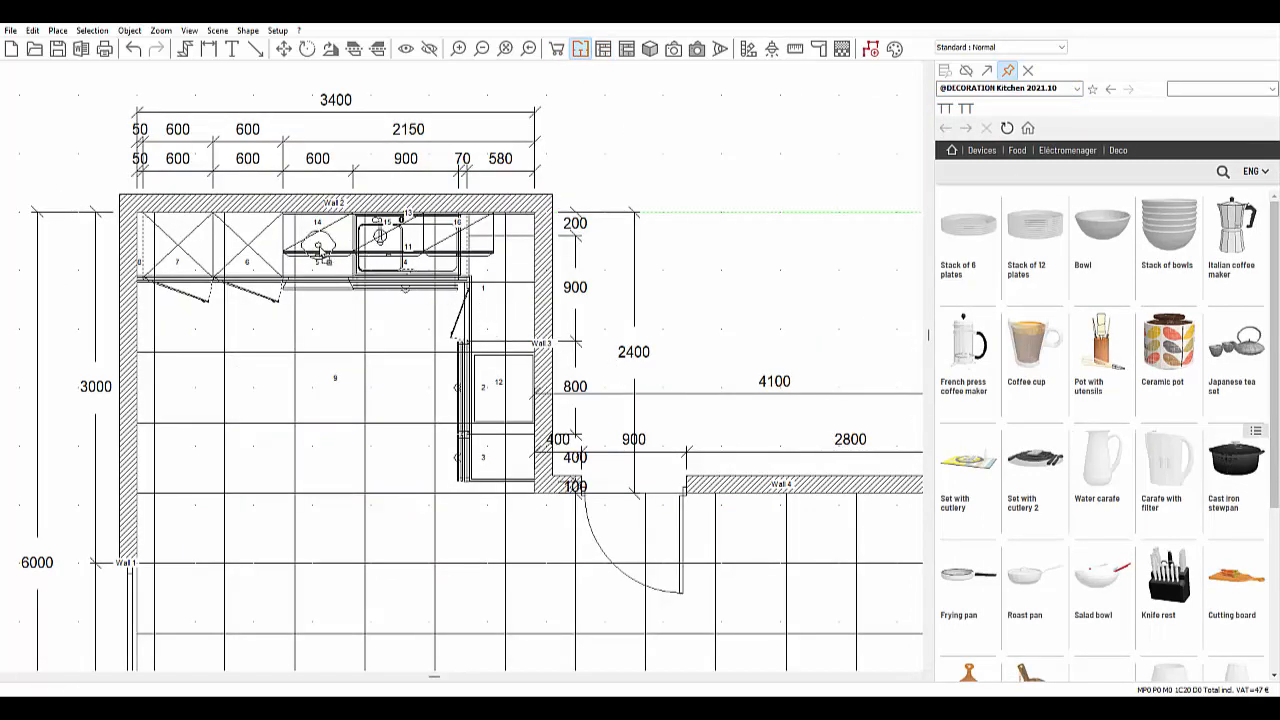
pyautogui.click(318, 250)
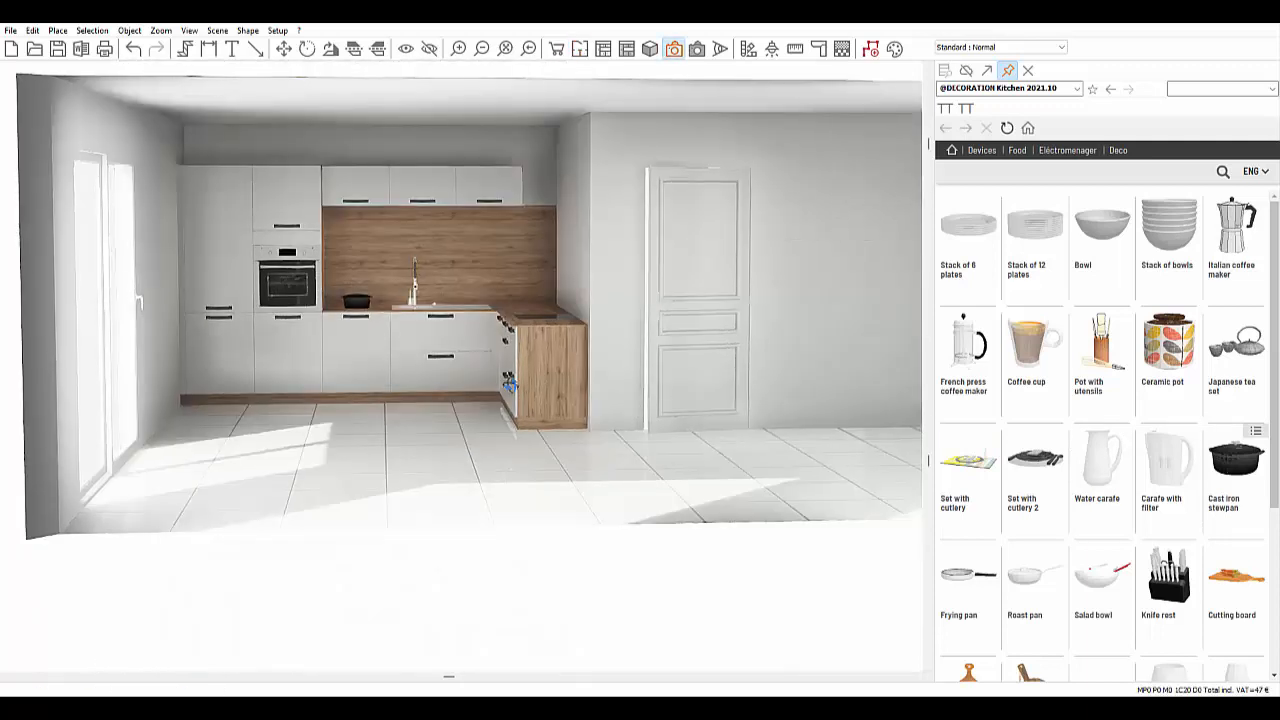
pyautogui.scroll(2, 410, 308)
pyautogui.scroll(2, 410, 308)
pyautogui.moveTo(440, 323); pyautogui.dragTo(536, 400, button='middle')
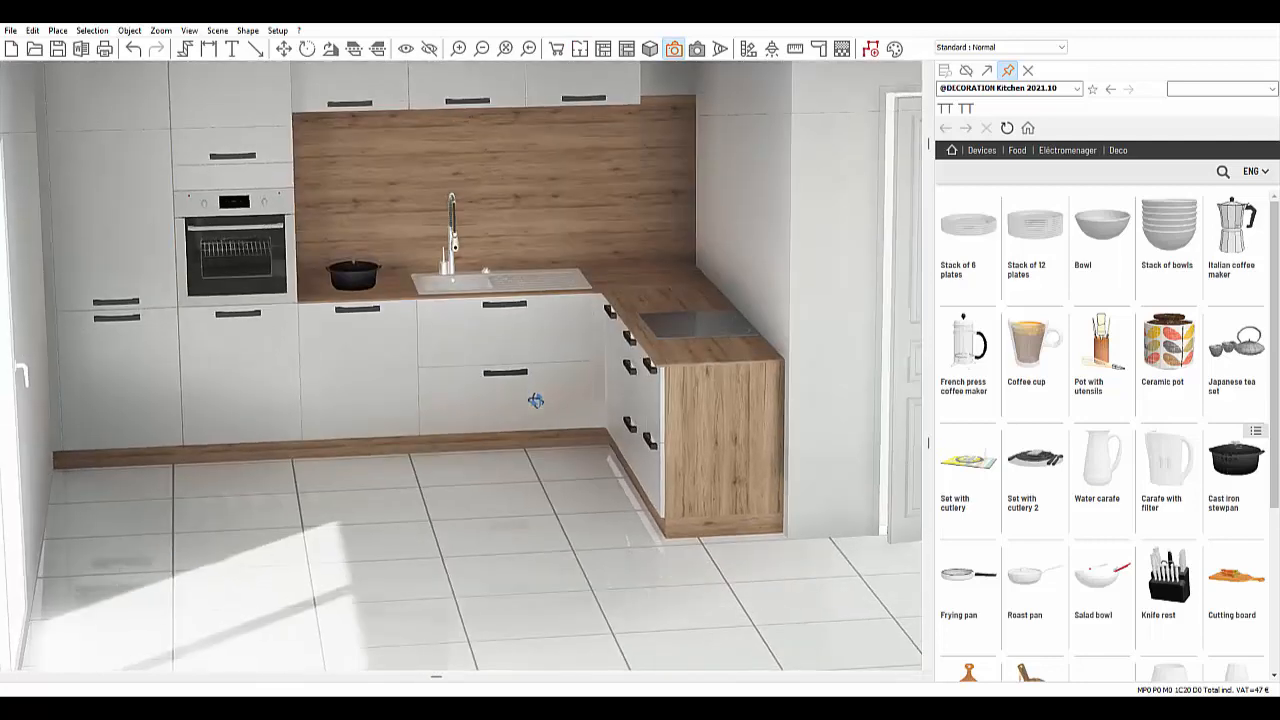
pyautogui.click(580, 48)
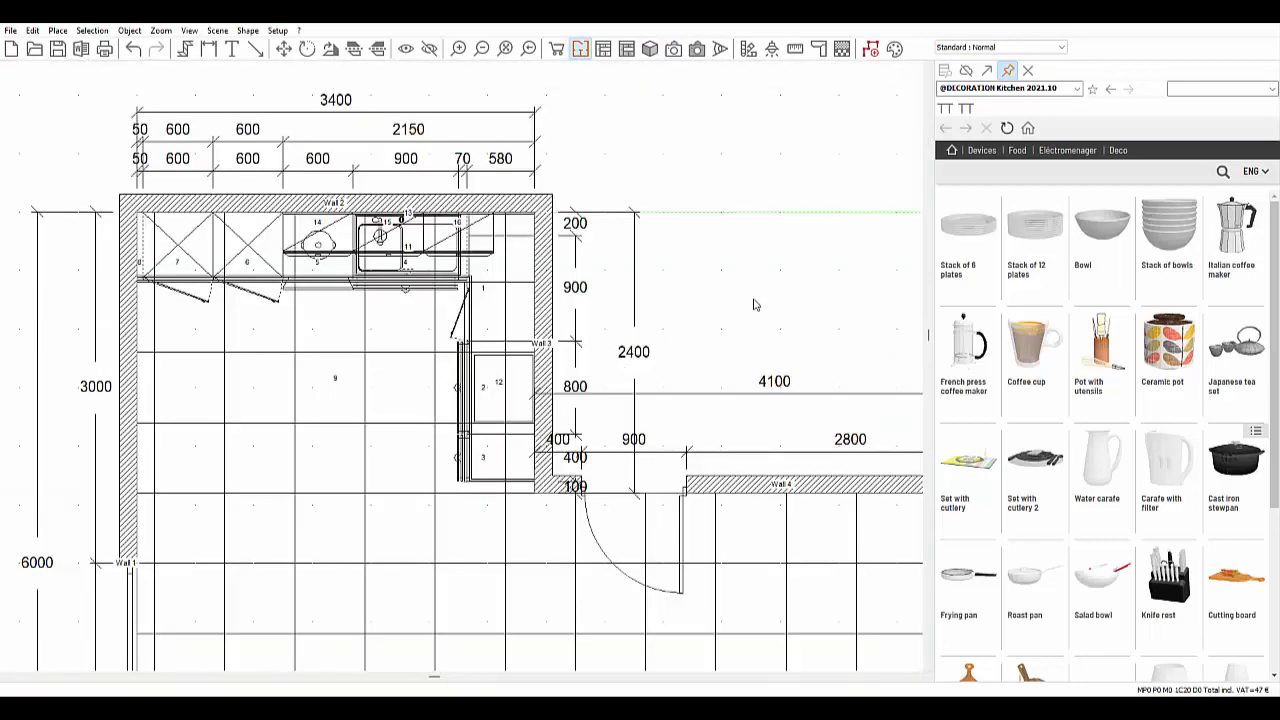
# - Render the kitchen photorealistically with brightness 30%, contrast 60% and temperature 34%
pyautogui.click(674, 48)
pyautogui.click(697, 48)
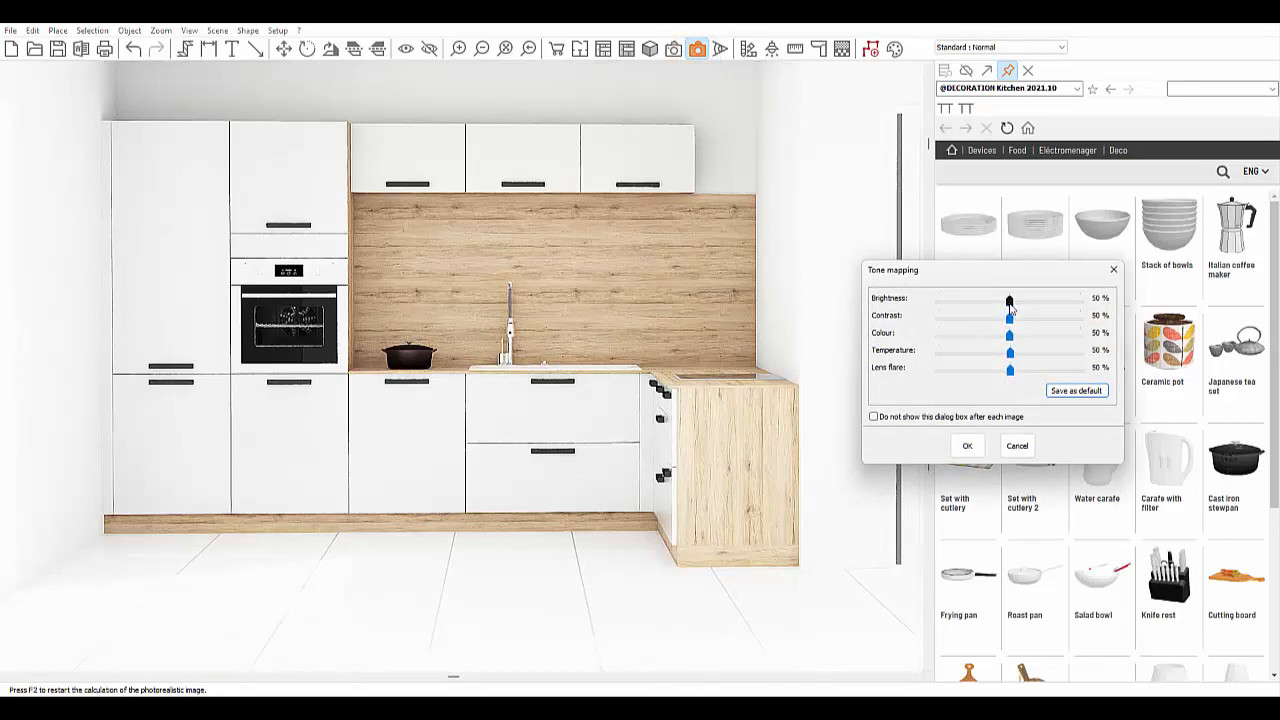
pyautogui.moveTo(1009, 300); pyautogui.dragTo(985, 366)
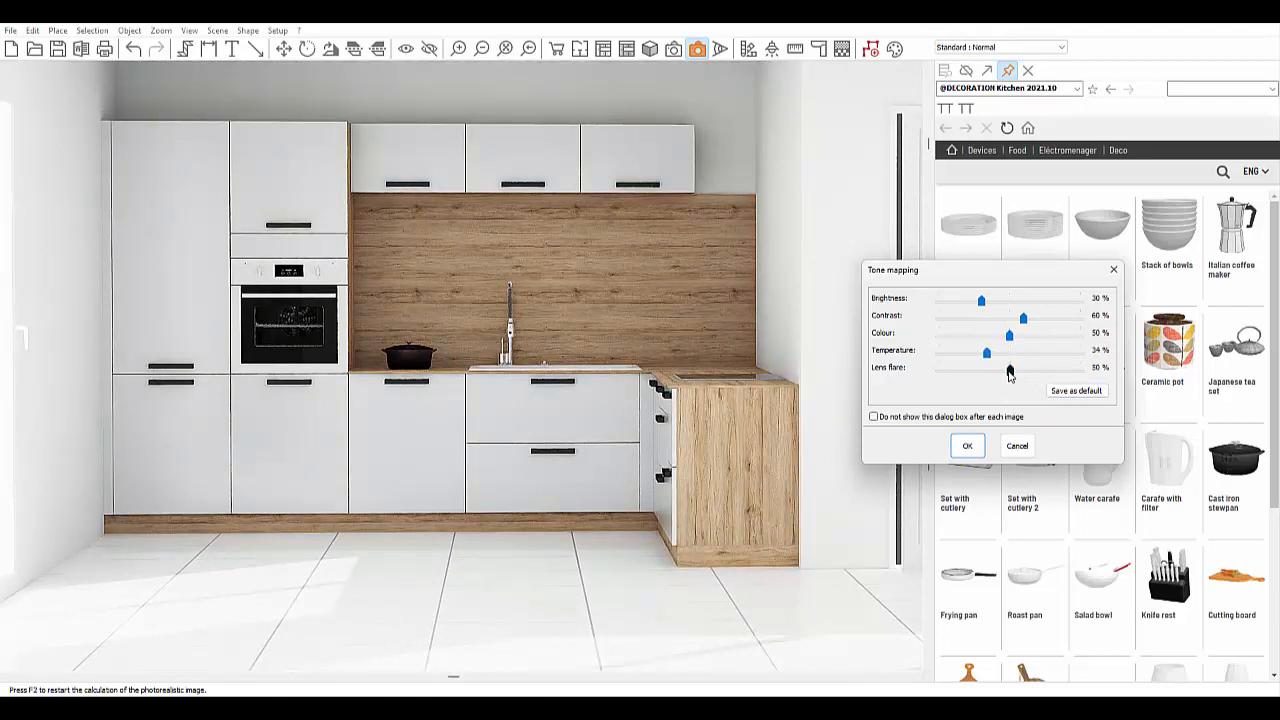
pyautogui.click(967, 445)
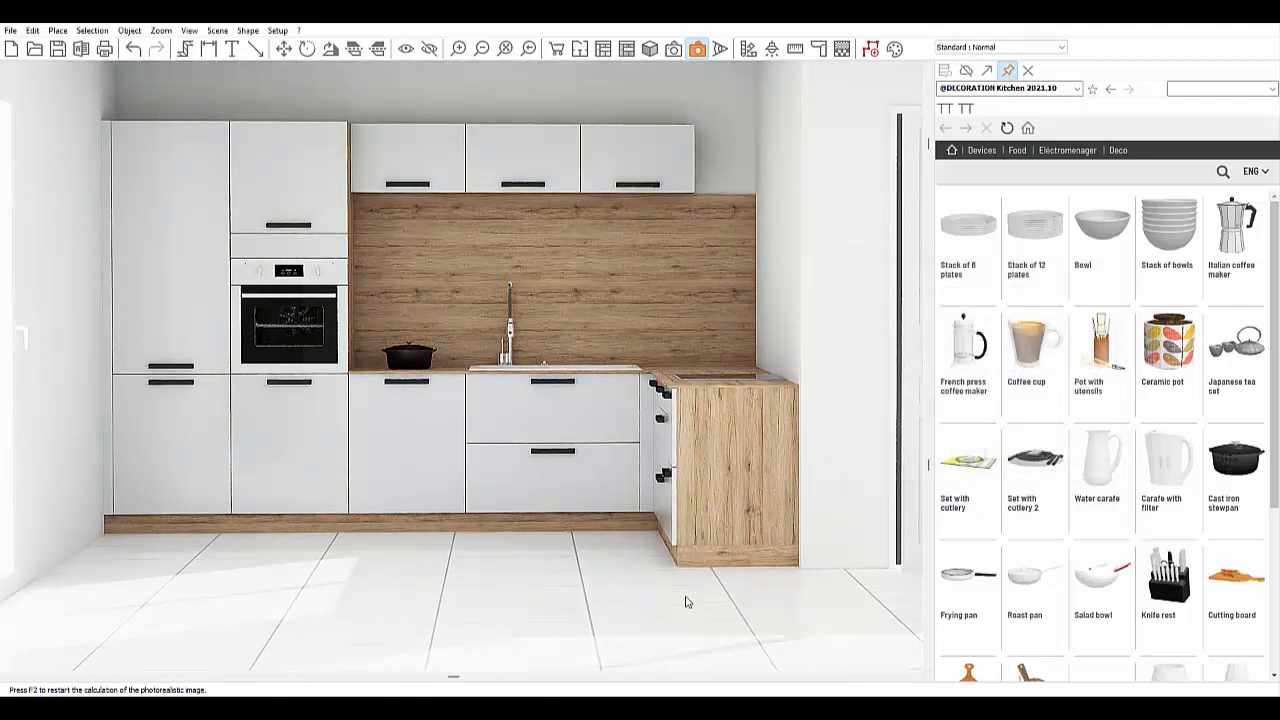
# - Show the kitchen's priced list, check the Recapitulation total of 47,99, then return to All headings
pyautogui.click(557, 50)
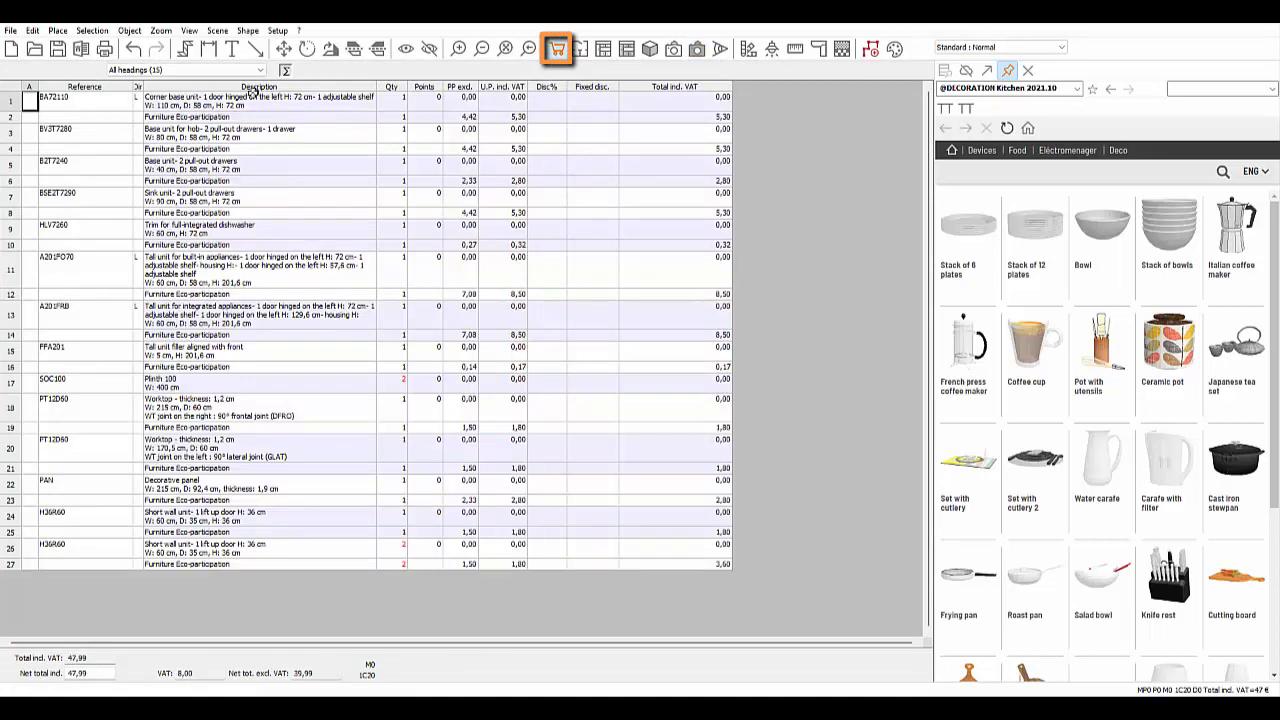
pyautogui.click(245, 70)
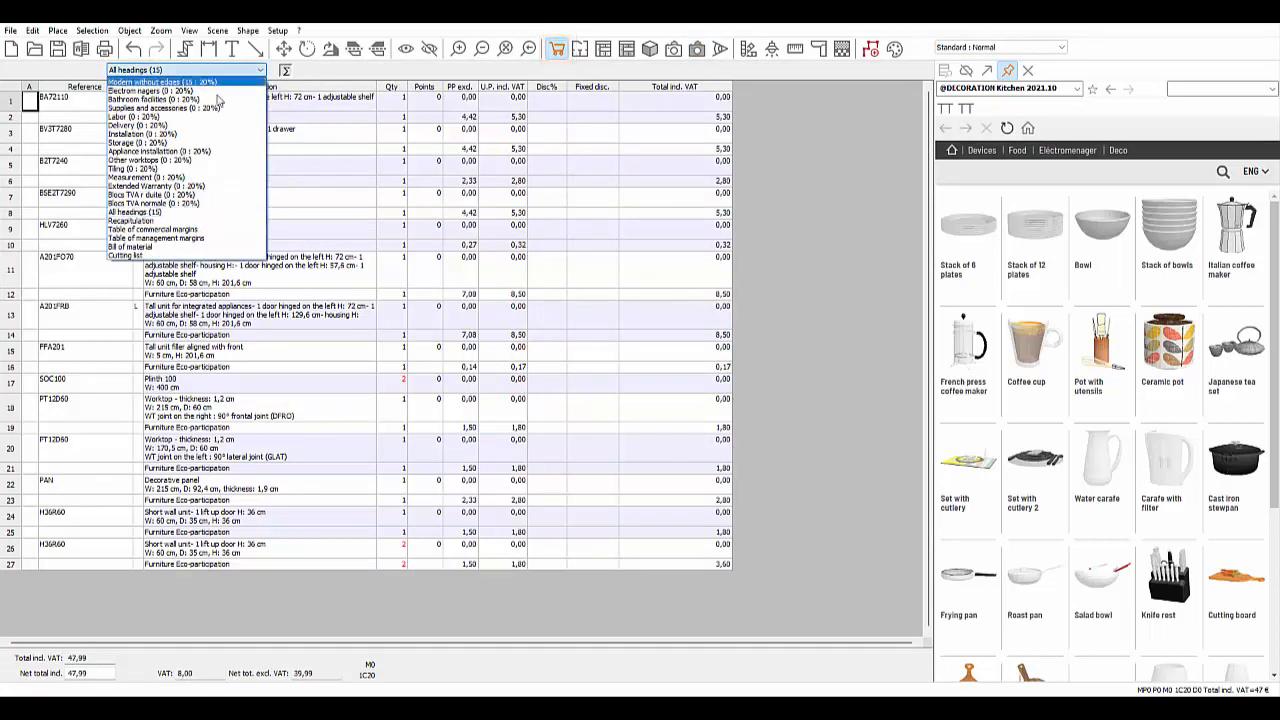
pyautogui.click(118, 222)
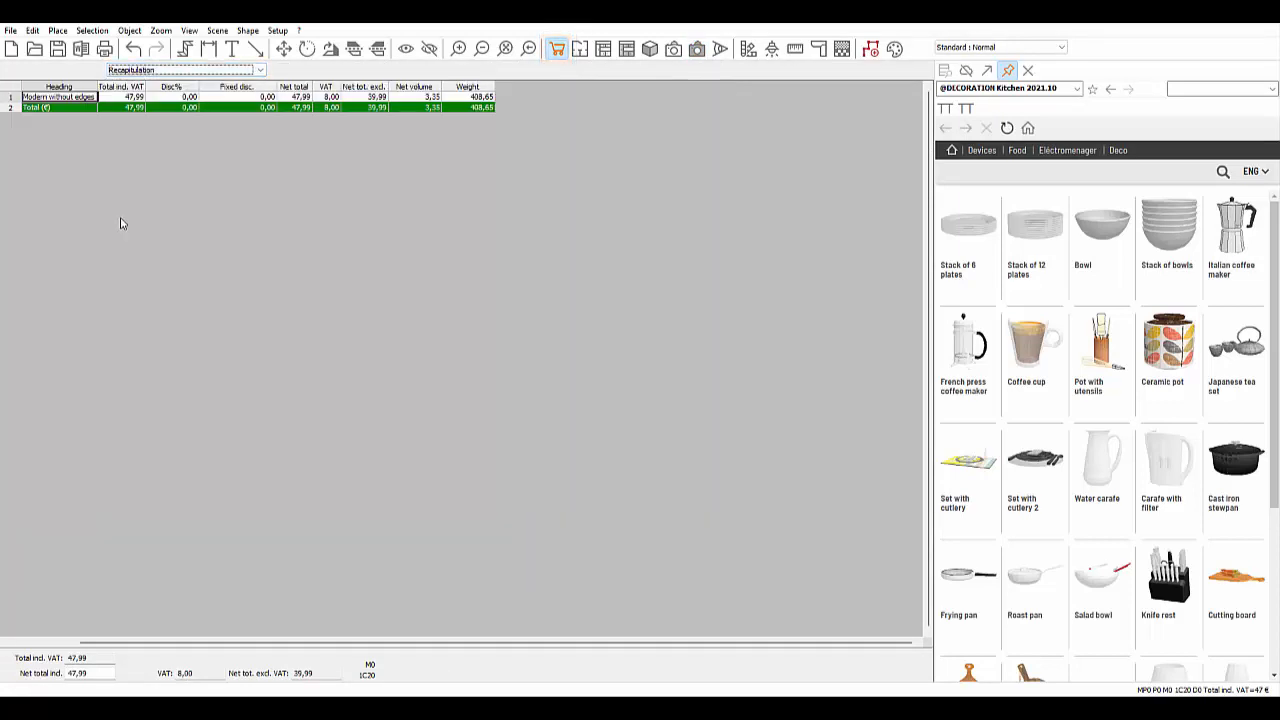
pyautogui.click(194, 71)
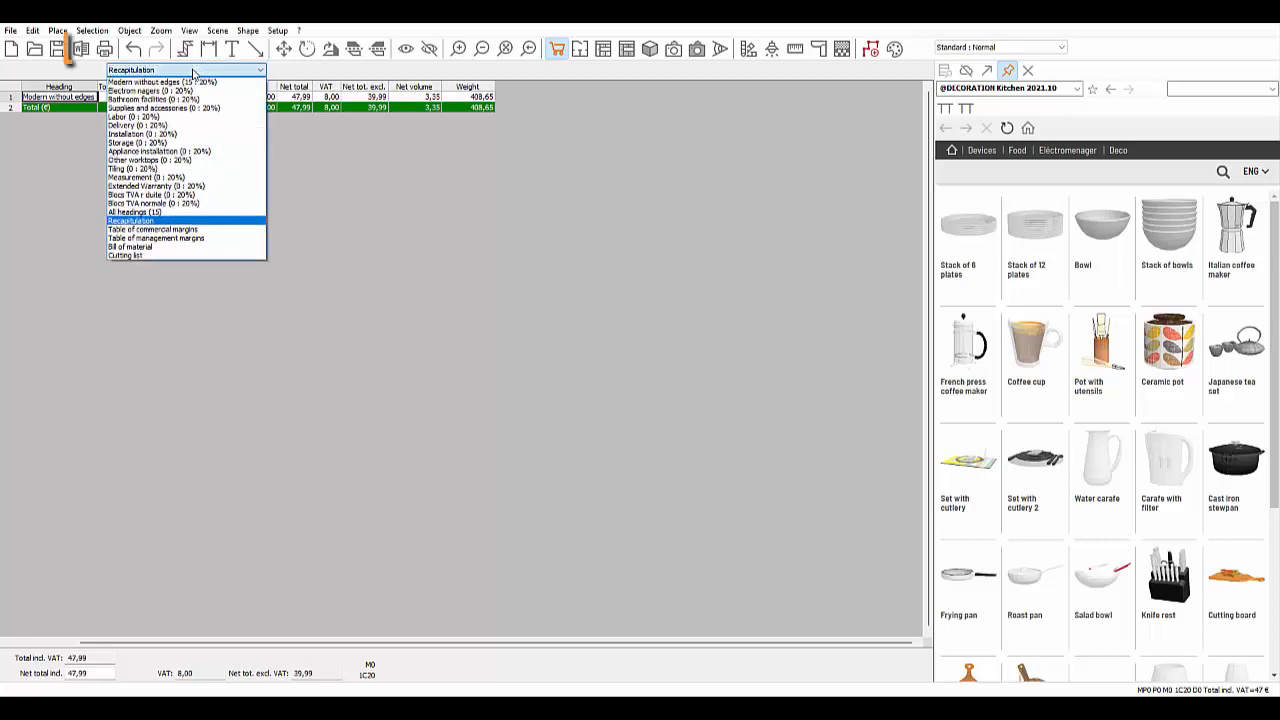
pyautogui.click(146, 212)
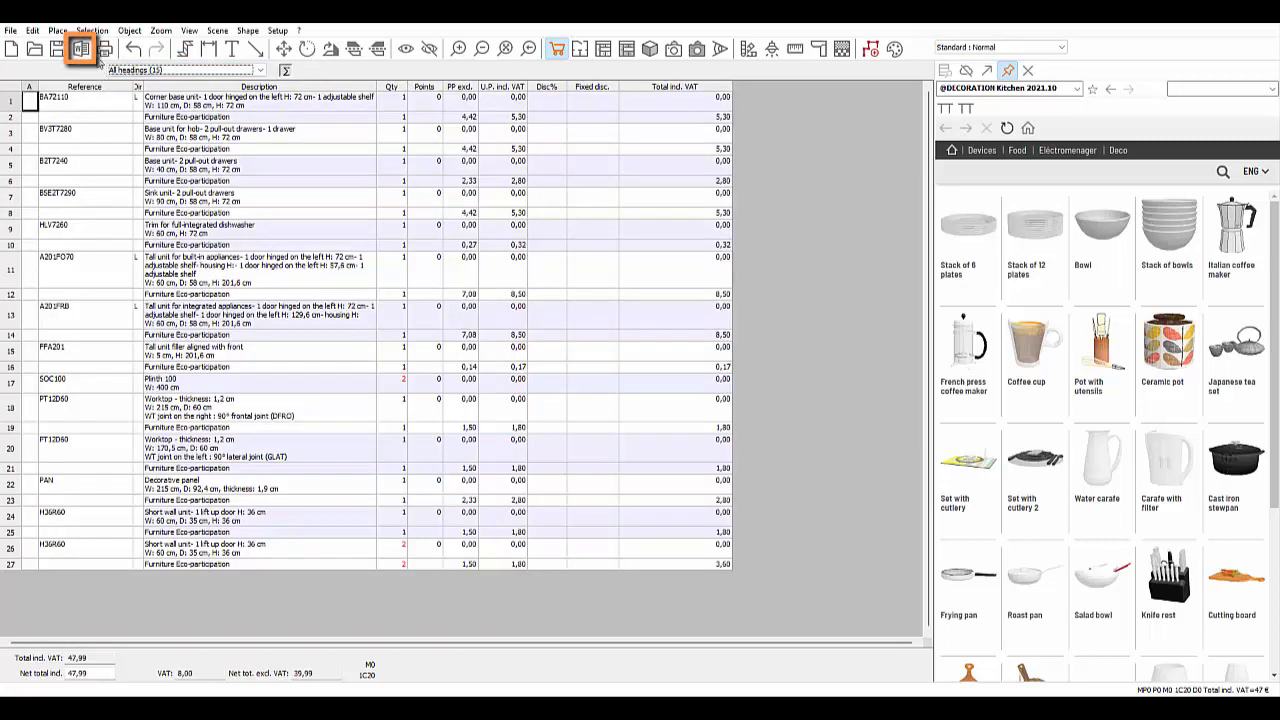
# - Preview the Quote VAT inc. (Thumbnails) document, then close the documents window
pyautogui.click(82, 50)
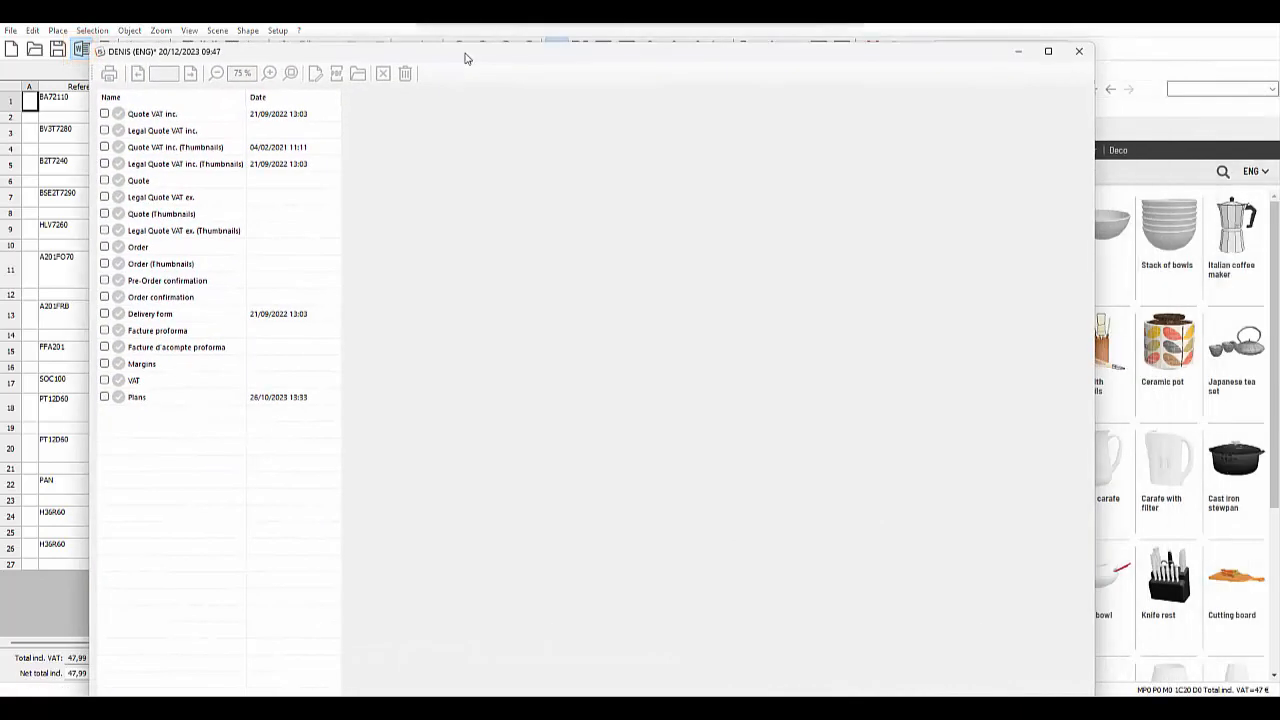
pyautogui.click(105, 145)
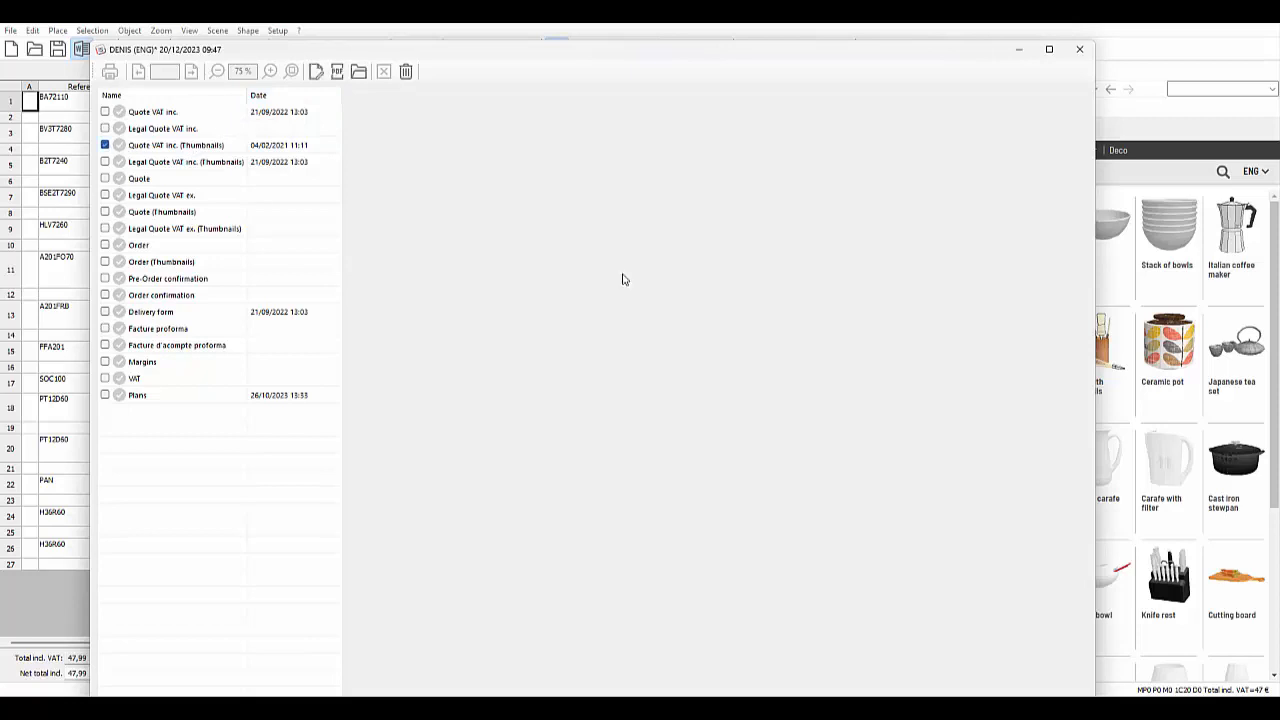
pyautogui.moveTo(1080, 118); pyautogui.dragTo(1085, 660)
pyautogui.click(1079, 49)
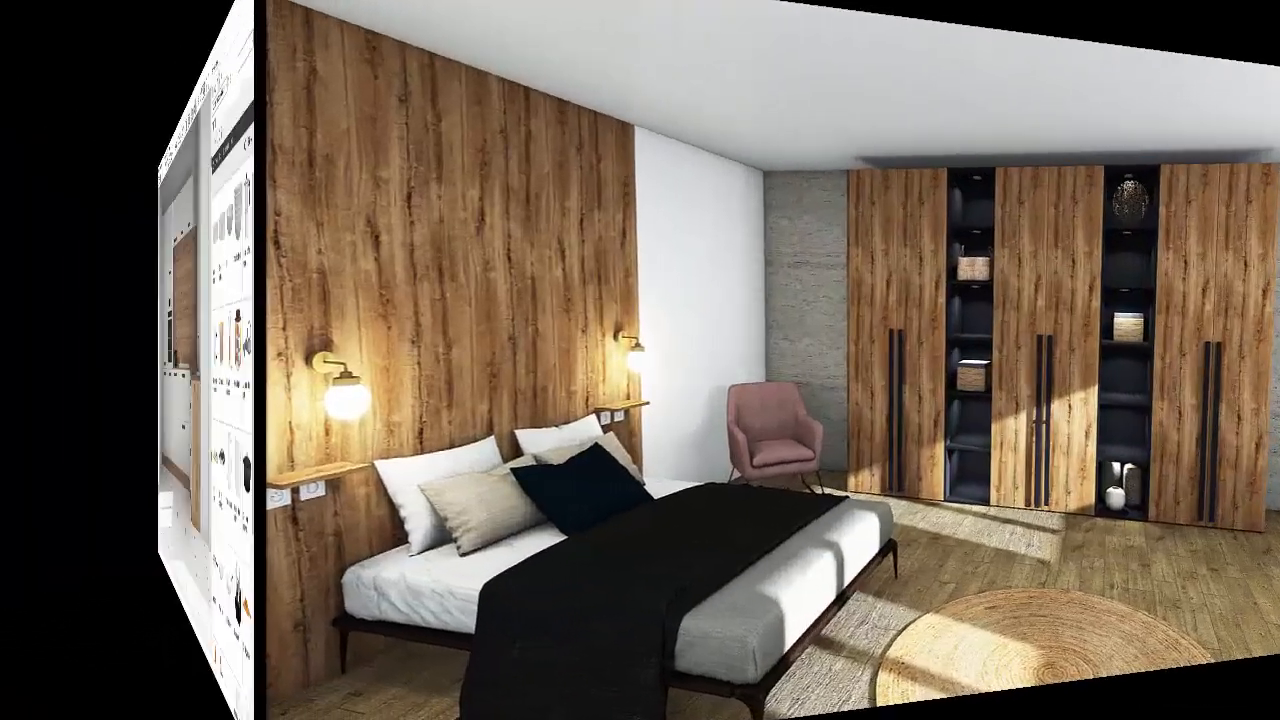